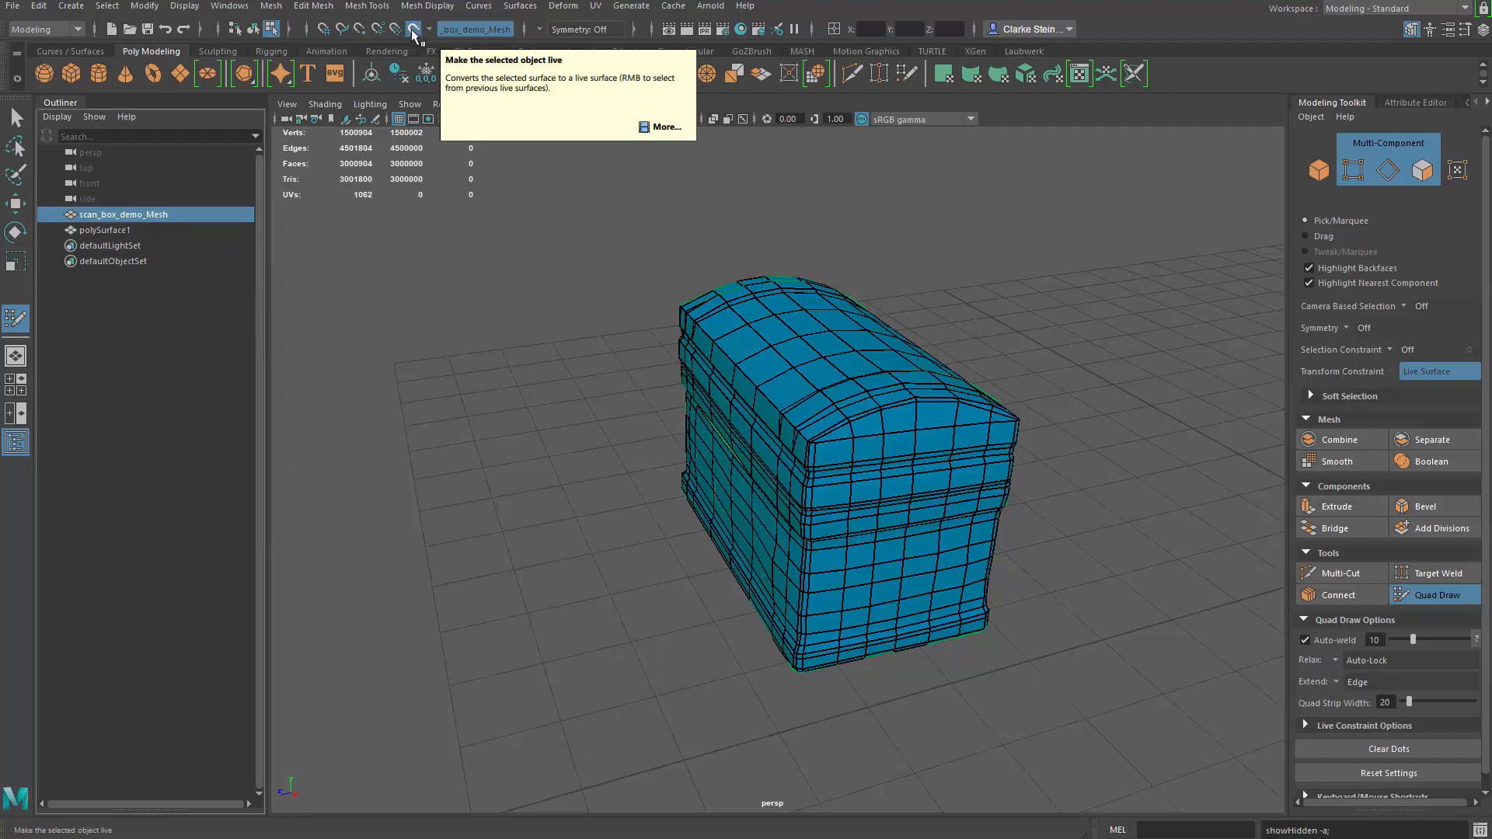
# - Turn off the live surface on scan_box_demo_Mesh and hide that mesh
pyautogui.click(414, 31)
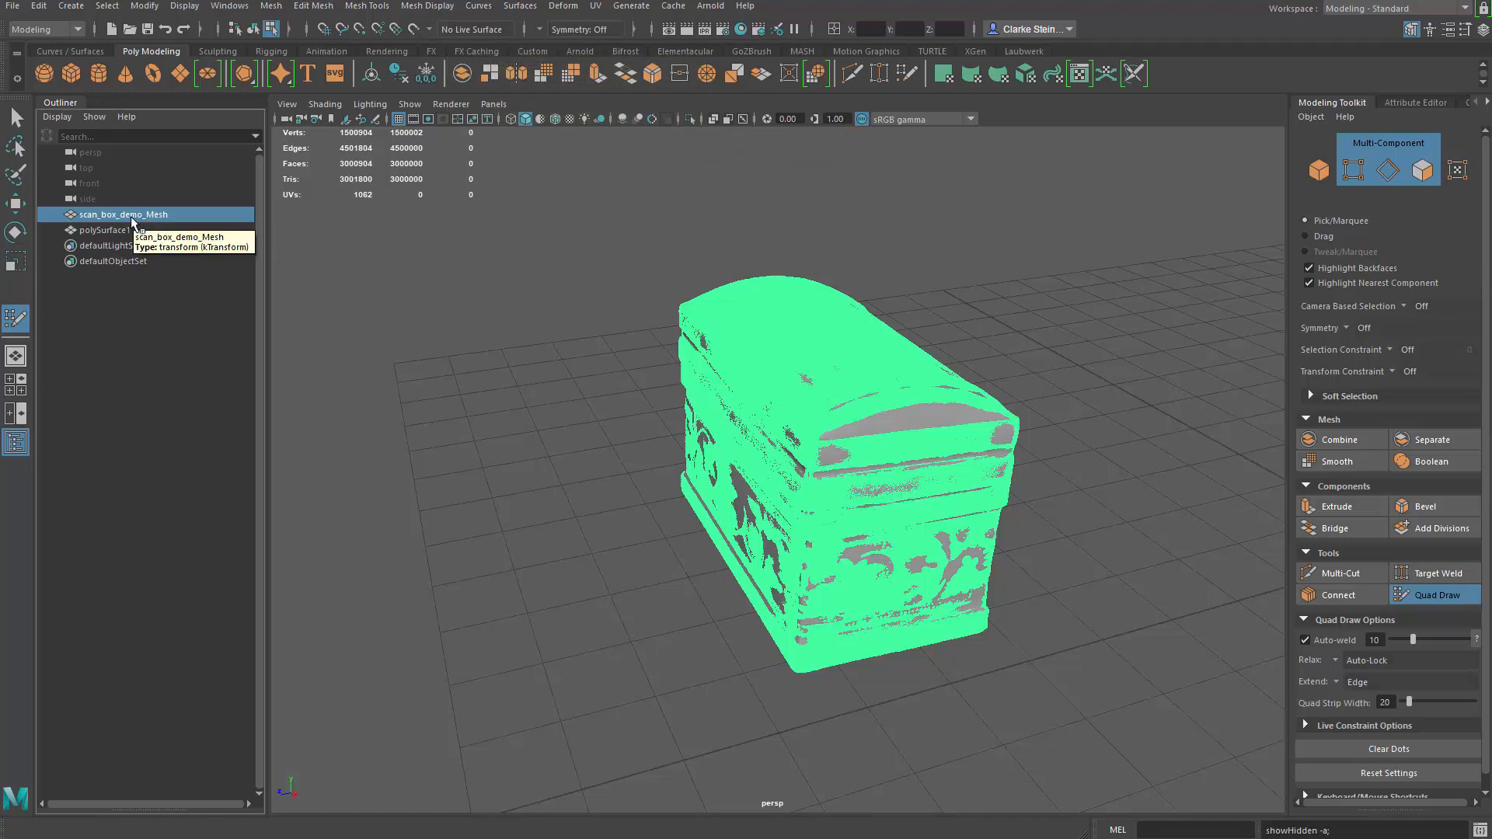
pyautogui.hotkey('ctrl', 'h')
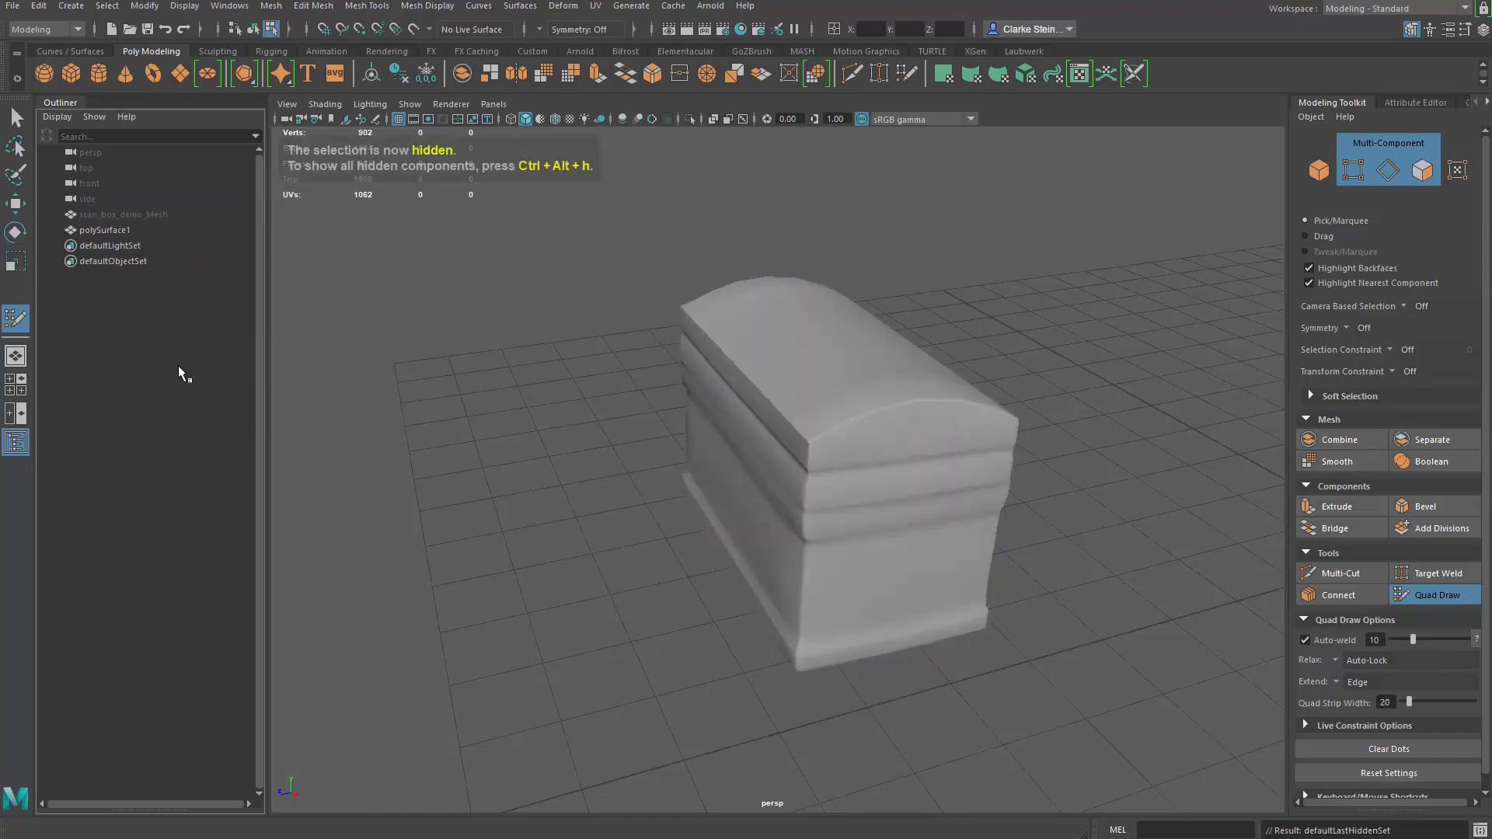
# - Soften the edges of the retopologized chest mesh polySurface1
pyautogui.click(116, 230)
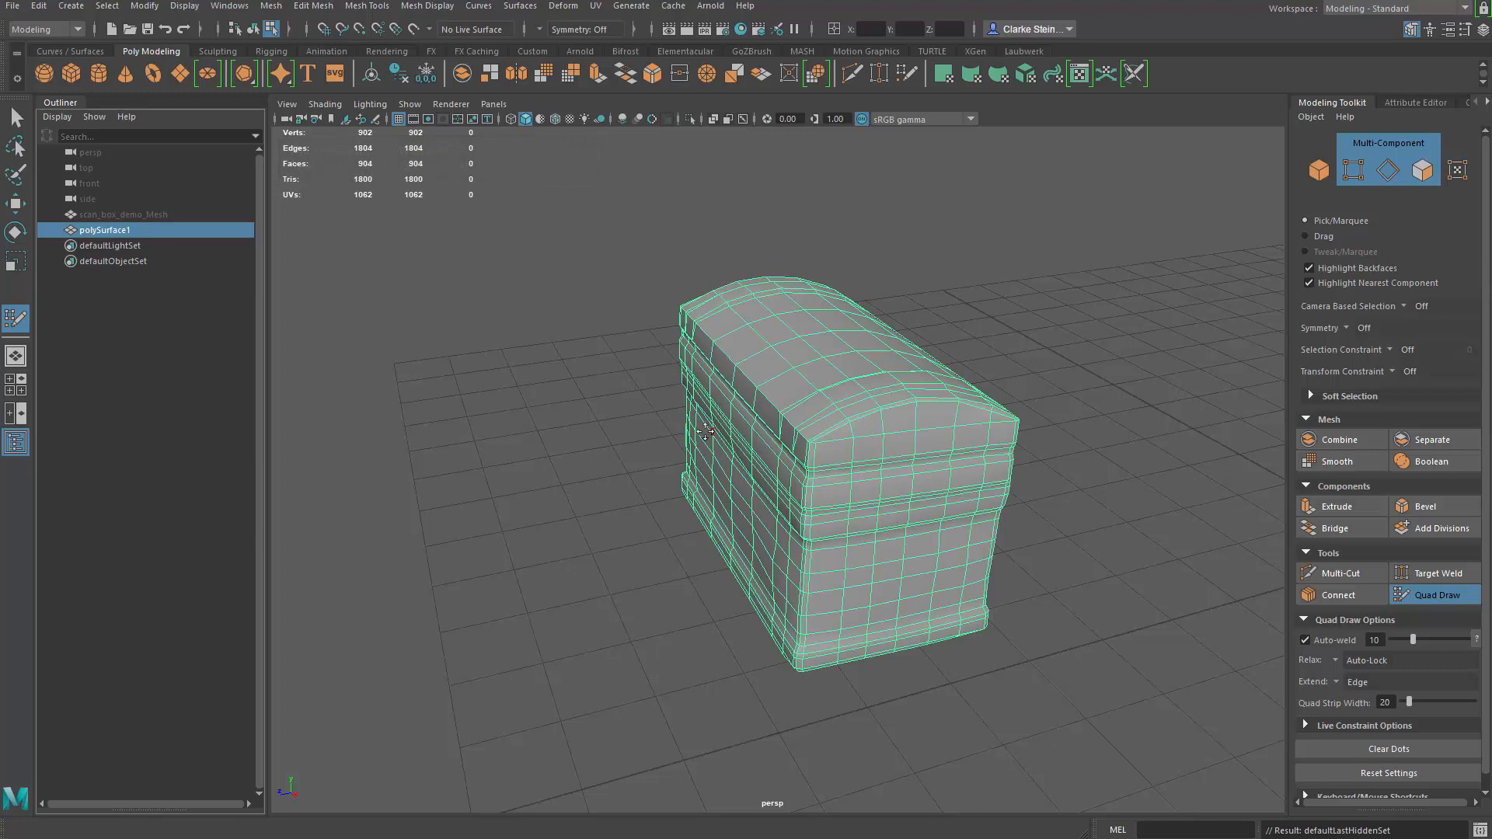
pyautogui.press('w')
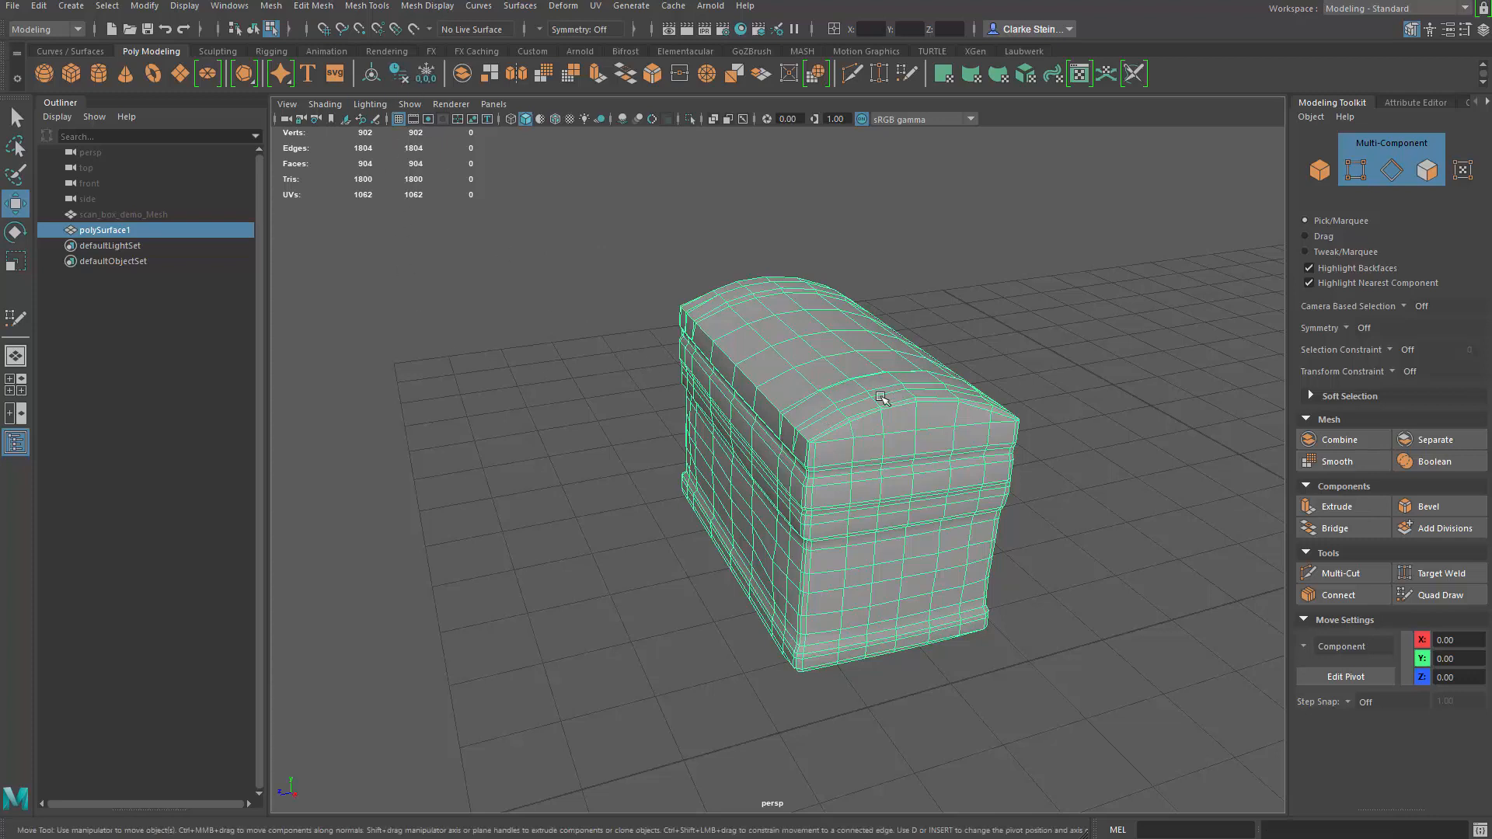
pyautogui.click(426, 6)
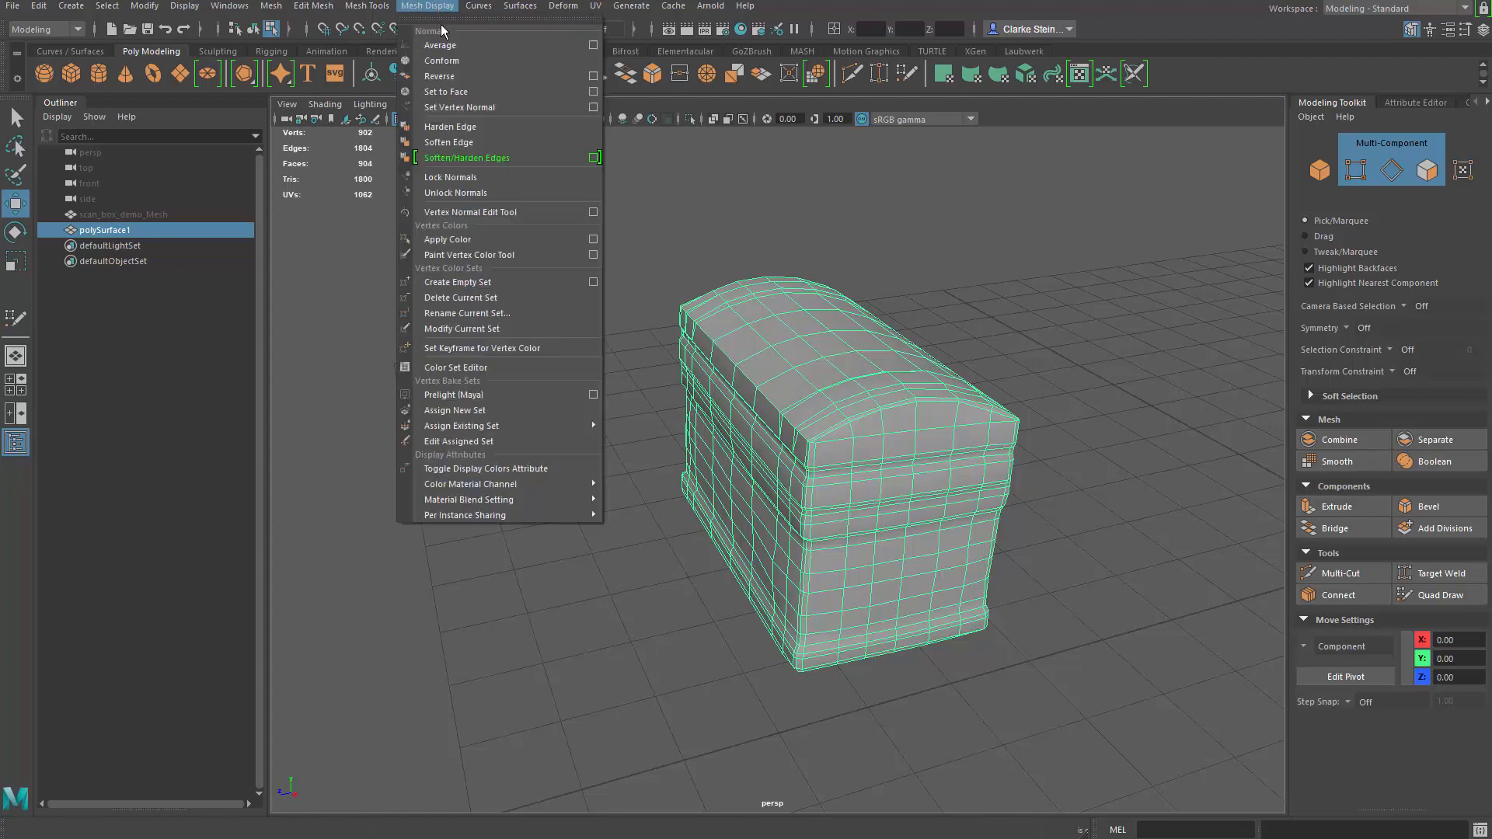
pyautogui.click(462, 150)
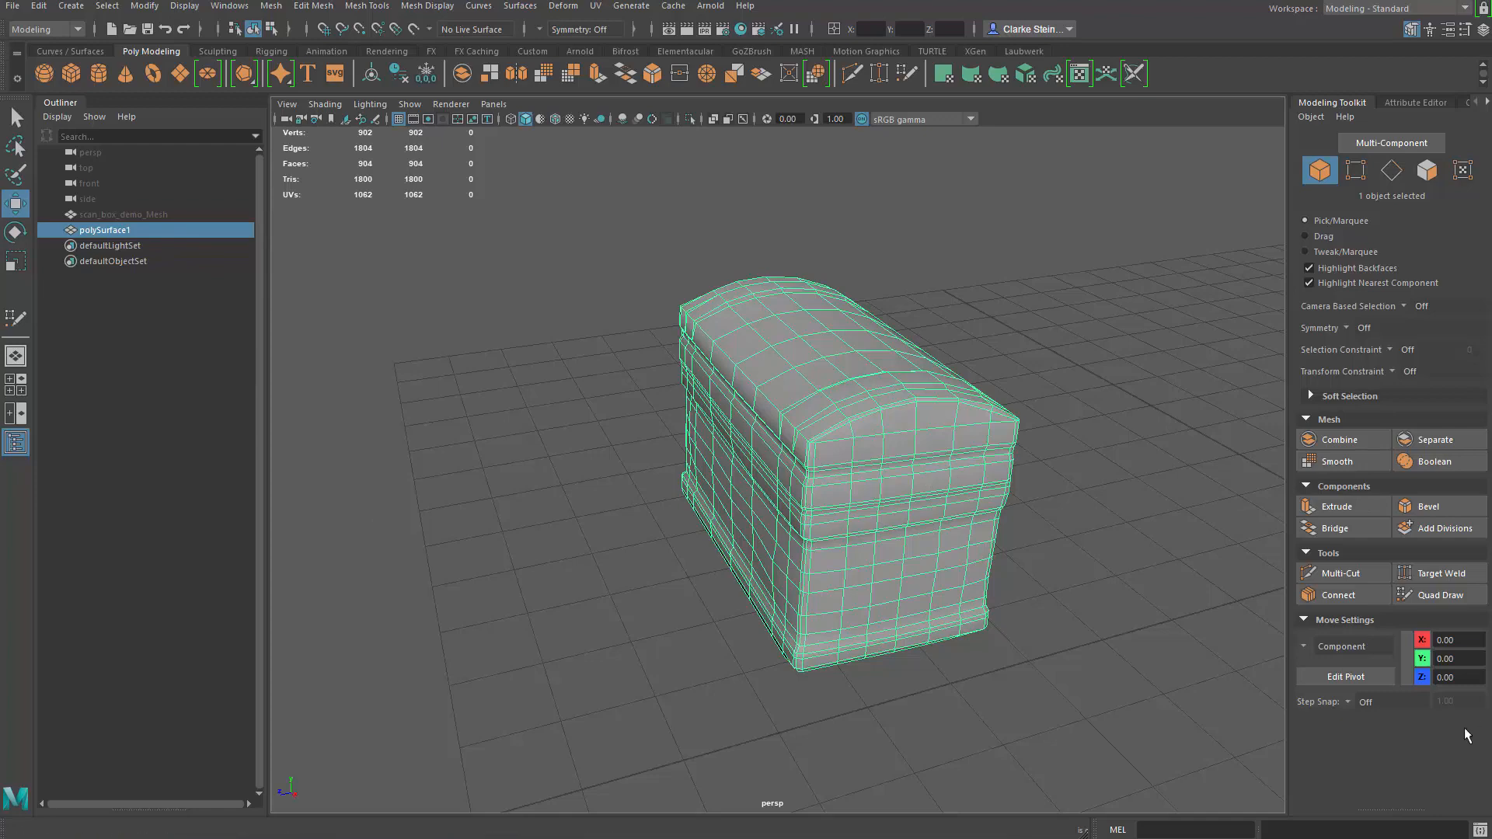
pyautogui.moveTo(1003, 348)
pyautogui.keyDown('alt'); pyautogui.mouseDown()
pyautogui.moveTo(913, 327)
pyautogui.moveTo(1012, 350)
pyautogui.moveTo(991, 355)
pyautogui.mouseUp(); pyautogui.keyUp('alt')
pyautogui.keyDown('alt'); pyautogui.moveTo(896, 356); pyautogui.dragTo(820, 354); pyautogui.keyUp('alt')
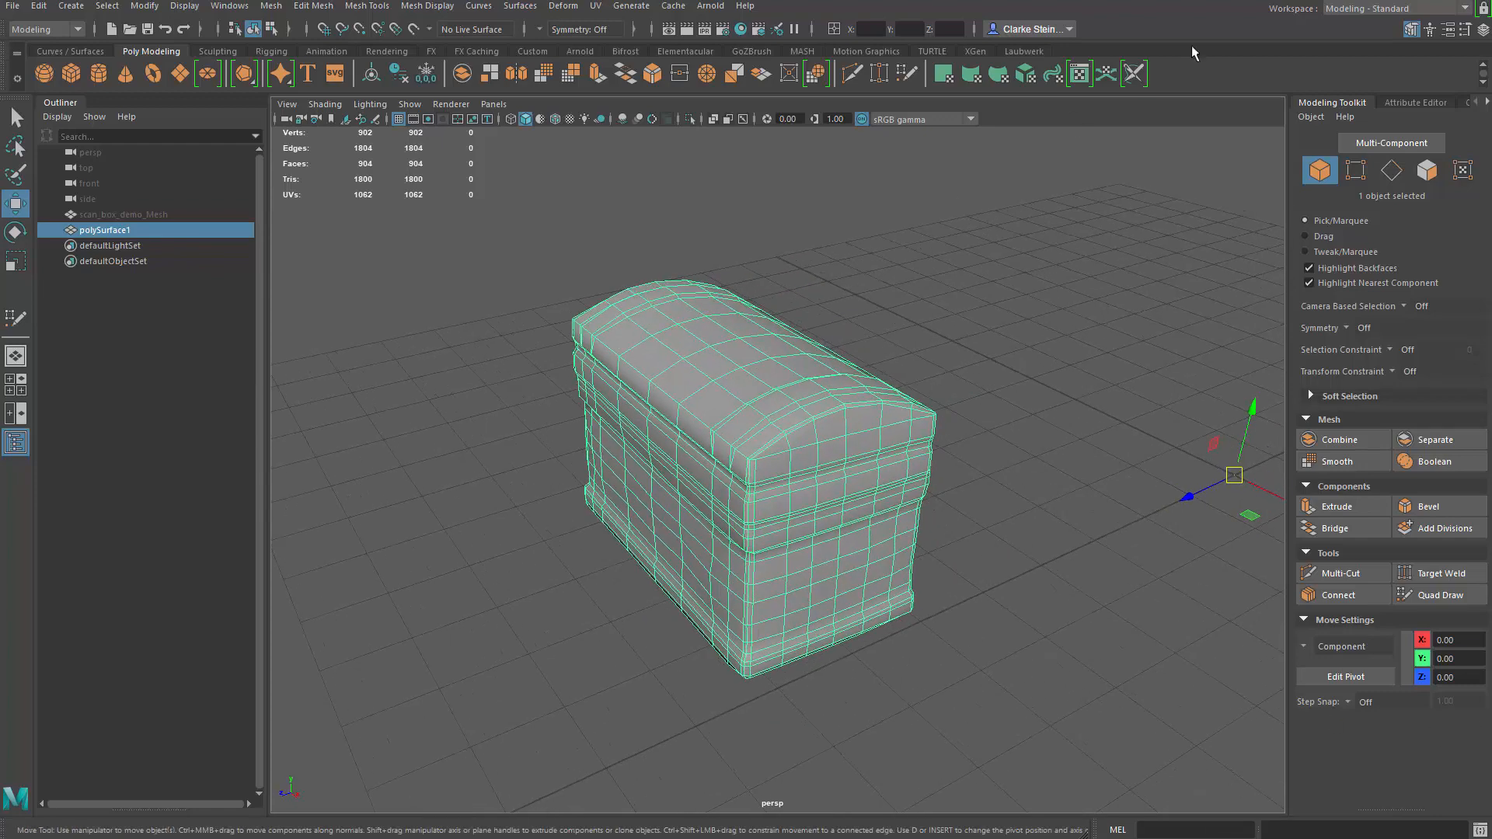
# - Switch to the UV Editing workspace and apply an Automatic UV projection to the chest mesh
pyautogui.click(1346, 11)
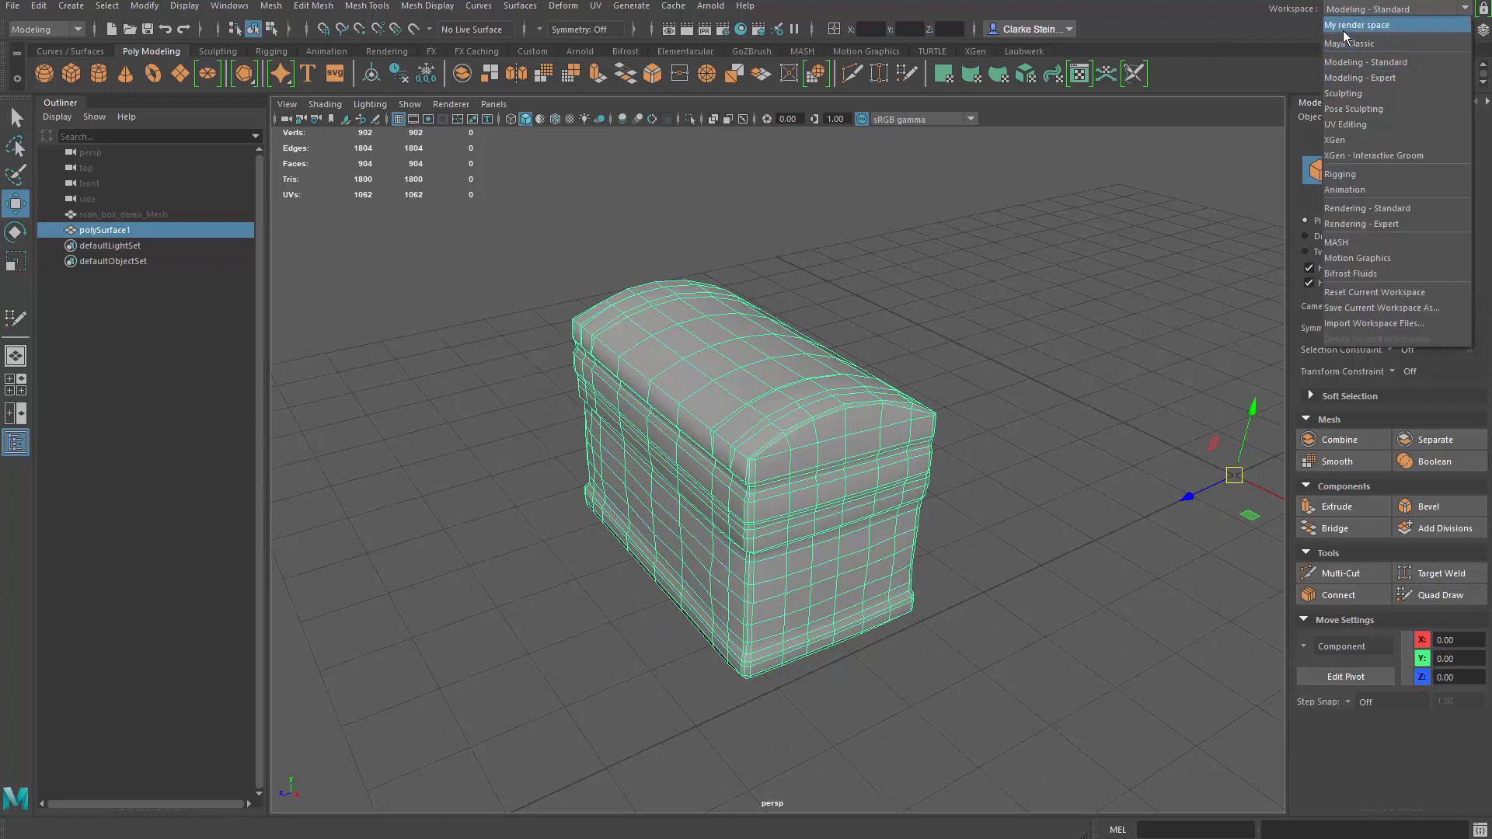
pyautogui.click(1352, 124)
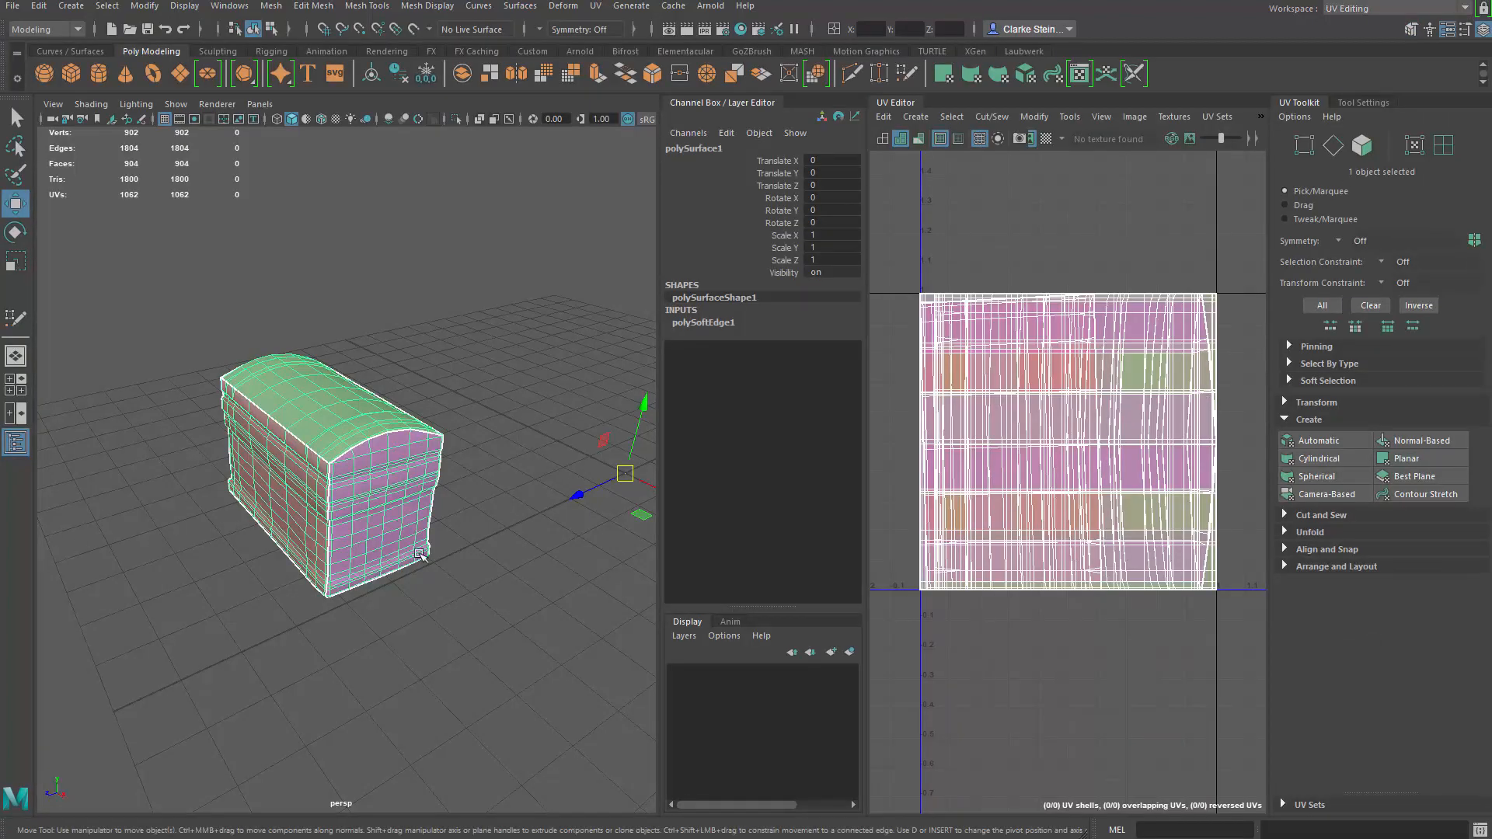
pyautogui.moveTo(420, 555)
pyautogui.keyDown('alt'); pyautogui.mouseDown()
pyautogui.moveTo(386, 550)
pyautogui.moveTo(426, 558)
pyautogui.mouseUp(); pyautogui.keyUp('alt')
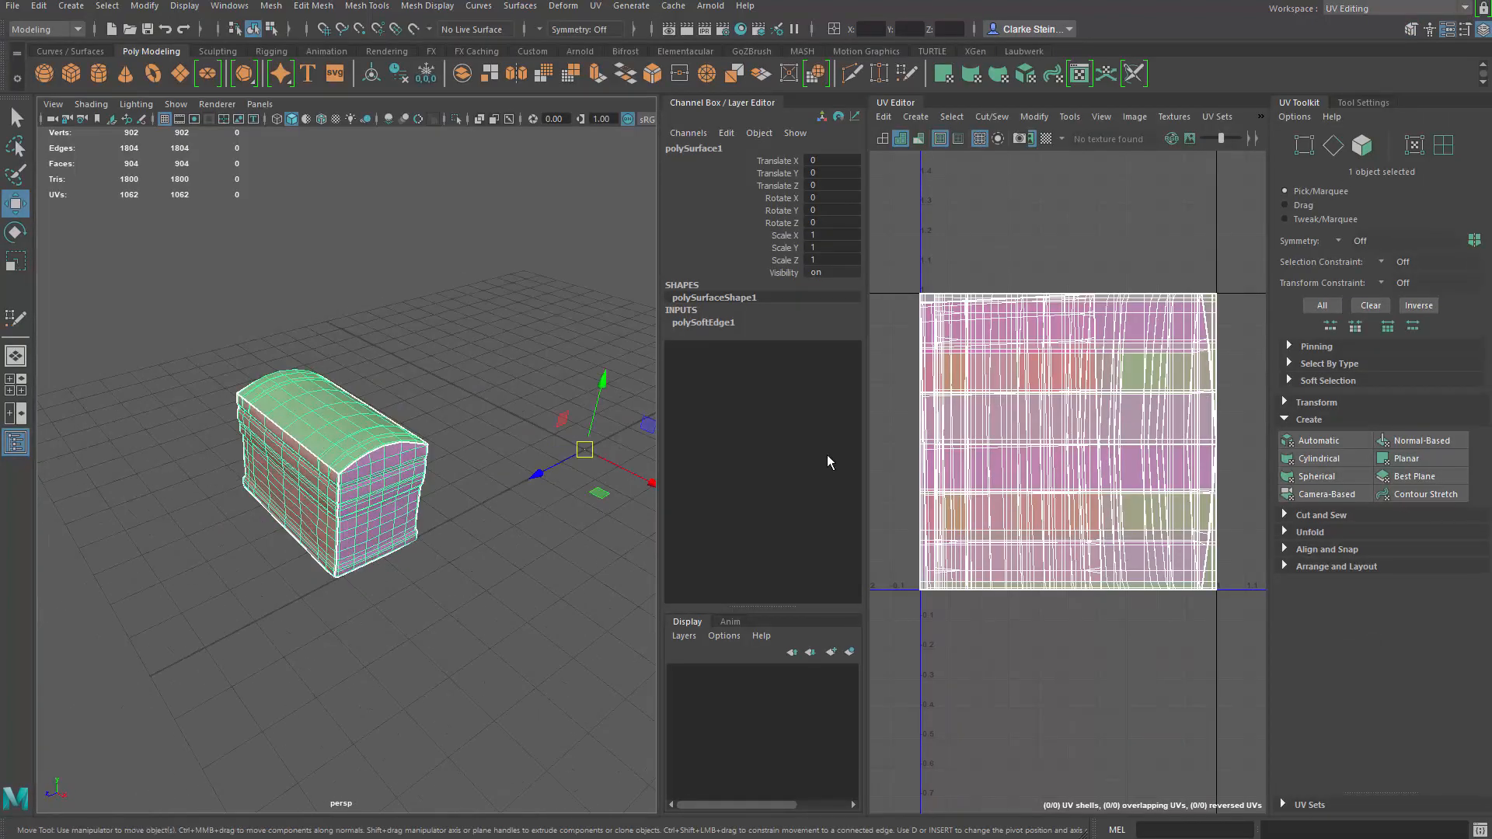
pyautogui.click(1320, 441)
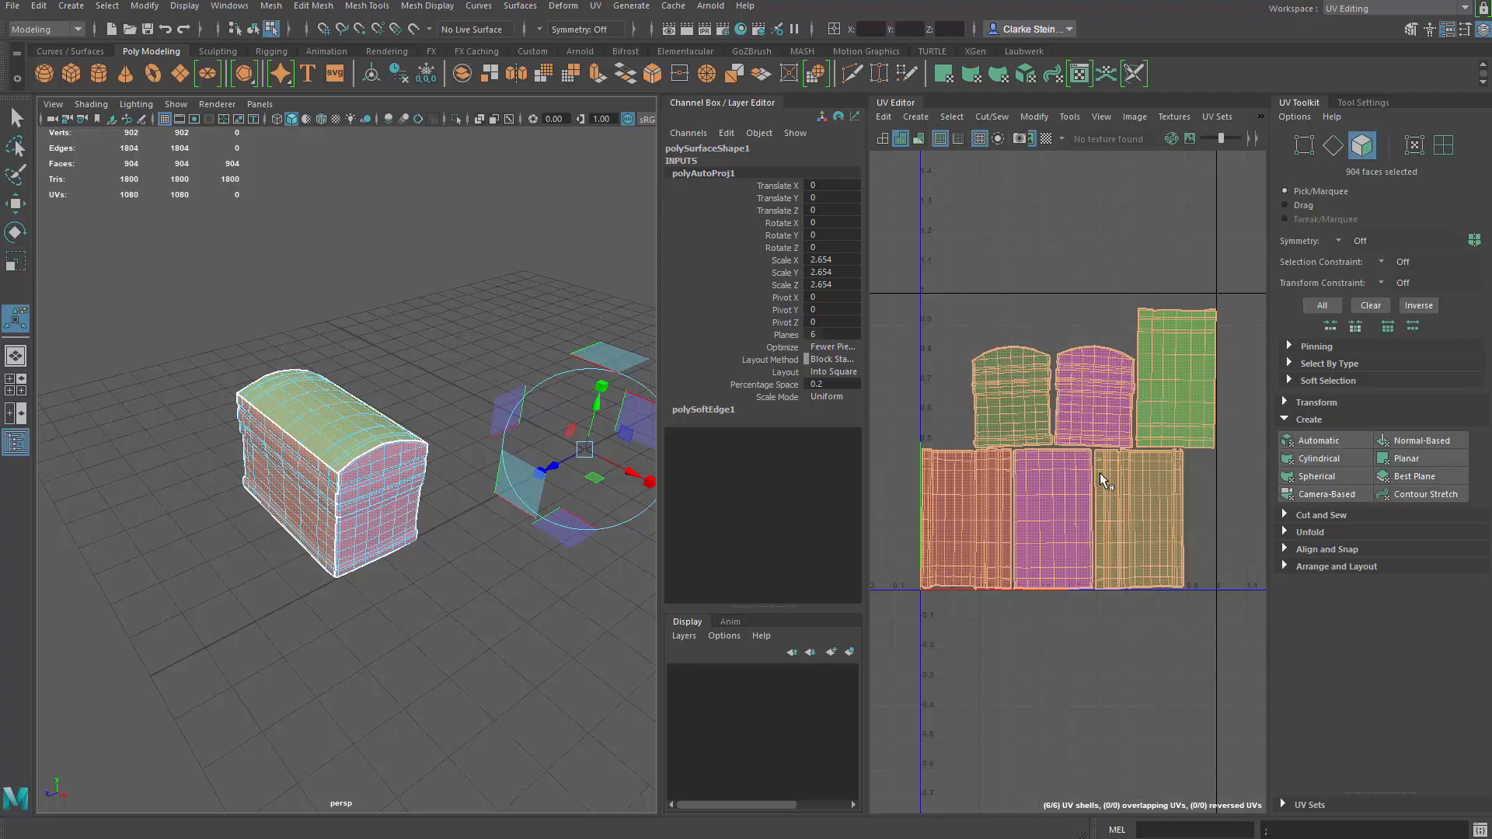
# - Examine where the automatic UV seams run on the chest's long side, end panel and corner
pyautogui.keyDown('alt'); pyautogui.moveTo(289, 483); pyautogui.dragTo(407, 505, button='right'); pyautogui.keyUp('alt')
pyautogui.keyDown('alt'); pyautogui.moveTo(406, 506); pyautogui.dragTo(447, 491); pyautogui.keyUp('alt')
pyautogui.keyDown('alt'); pyautogui.moveTo(448, 491); pyautogui.dragTo(459, 496, button='right'); pyautogui.keyUp('alt')
pyautogui.keyDown('alt'); pyautogui.moveTo(458, 496); pyautogui.dragTo(435, 475); pyautogui.keyUp('alt')
pyautogui.keyDown('alt'); pyautogui.moveTo(435, 475); pyautogui.dragTo(497, 502, button='right'); pyautogui.keyUp('alt')
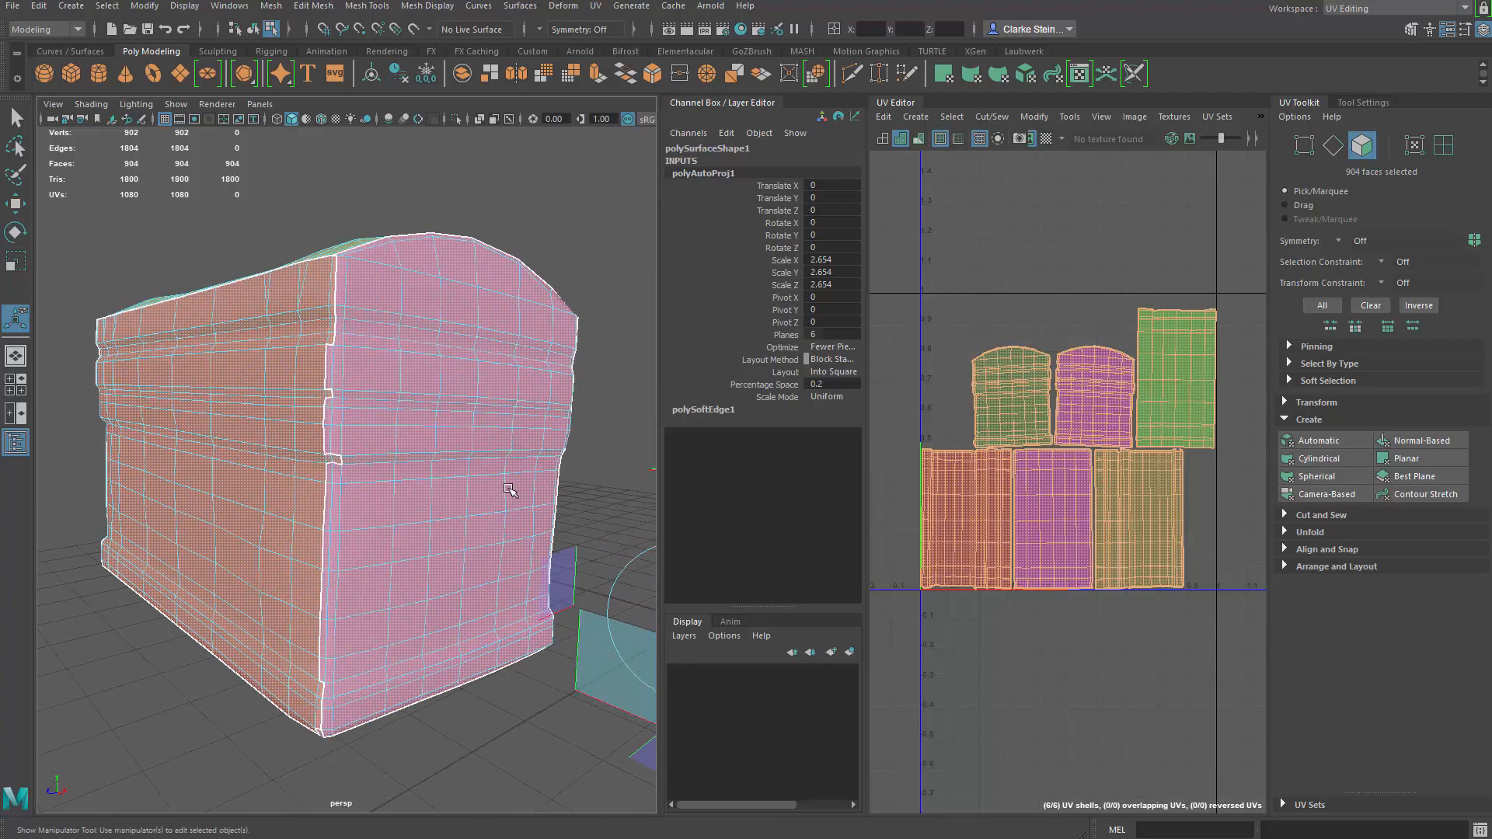
pyautogui.keyDown('alt'); pyautogui.moveTo(498, 501); pyautogui.dragTo(437, 347); pyautogui.keyUp('alt')
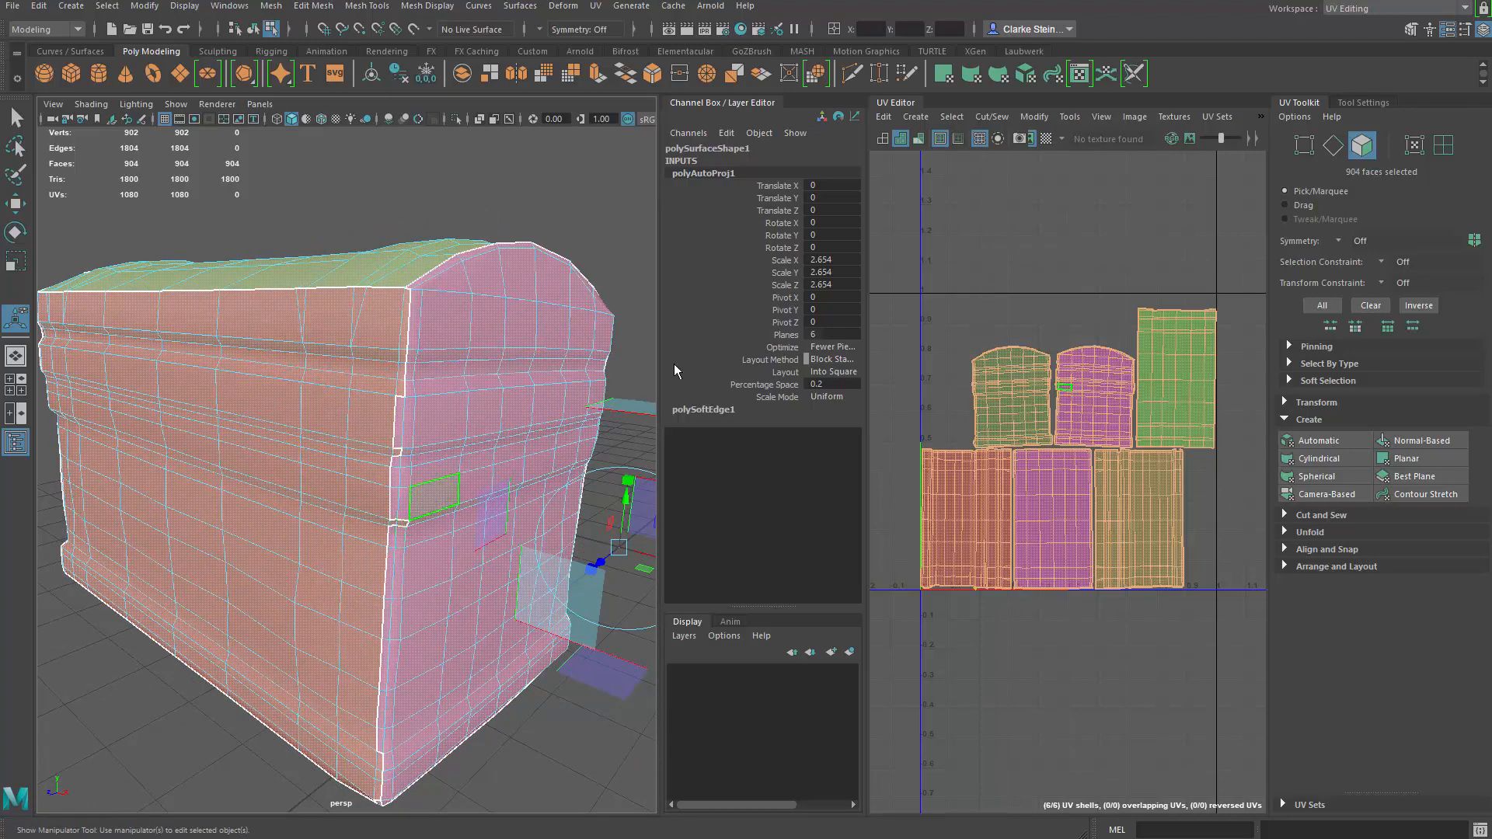
pyautogui.keyDown('alt'); pyautogui.moveTo(569, 409); pyautogui.dragTo(374, 375); pyautogui.keyUp('alt')
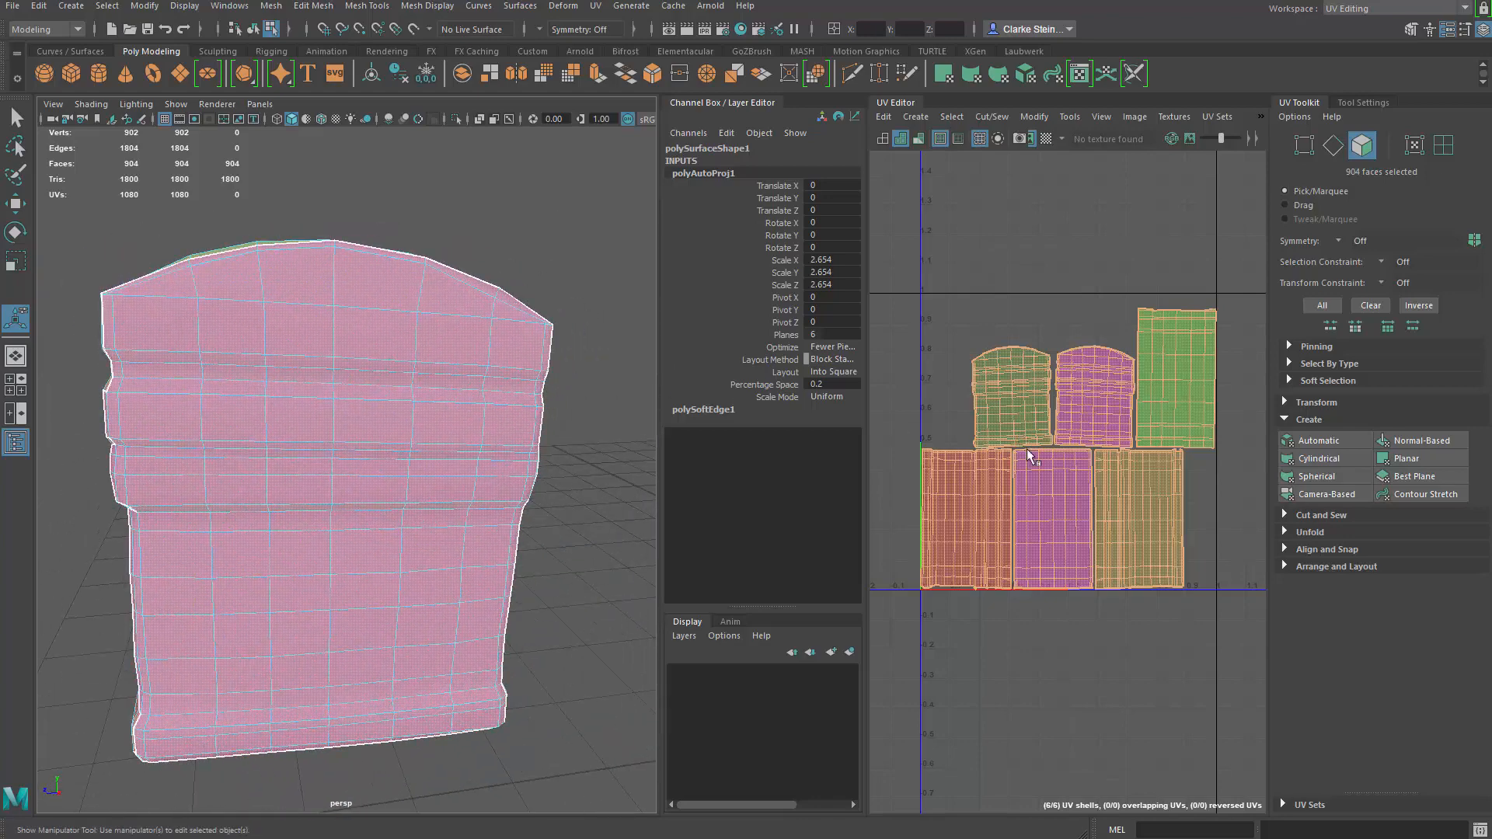
pyautogui.keyDown('alt'); pyautogui.moveTo(208, 349); pyautogui.dragTo(694, 436); pyautogui.keyUp('alt')
pyautogui.keyDown('alt'); pyautogui.moveTo(330, 479); pyautogui.dragTo(470, 410); pyautogui.keyUp('alt')
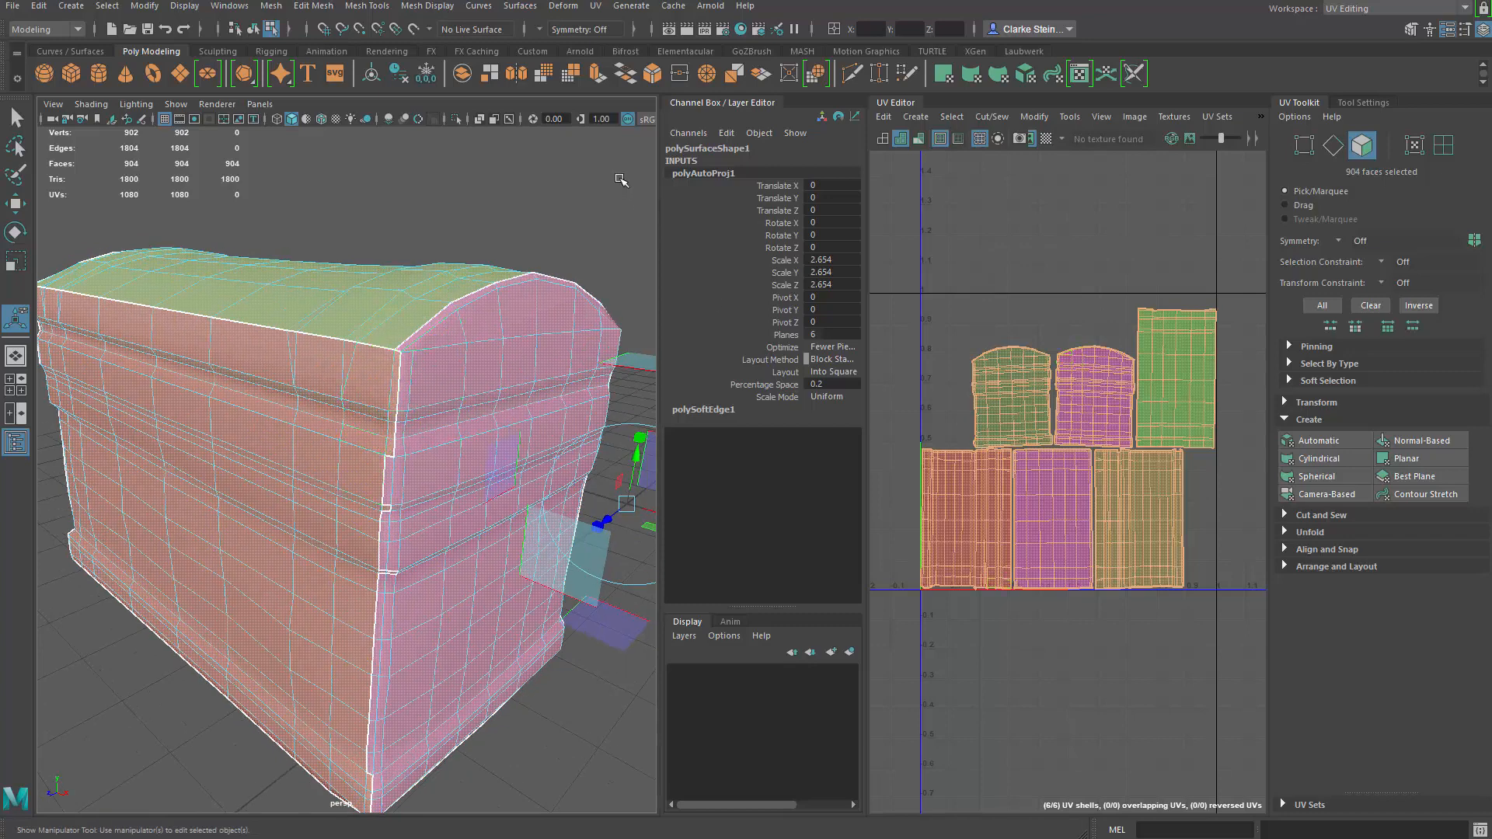
# - Cut UV edges along the upper and middle sections of the chest's vertical corner strip with the 3D Cut and Sew UV Tool
pyautogui.click(596, 7)
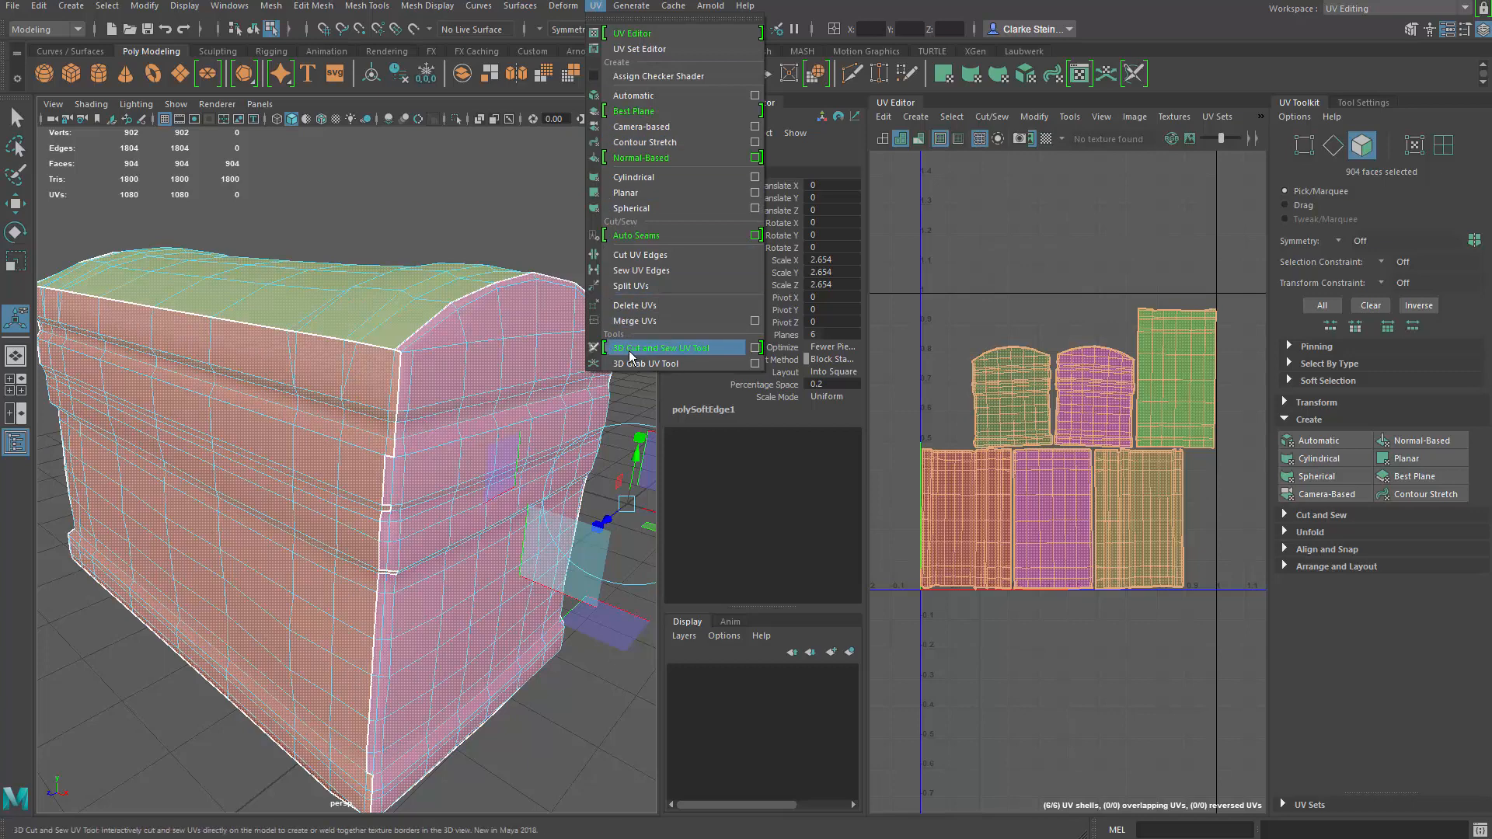
pyautogui.click(689, 347)
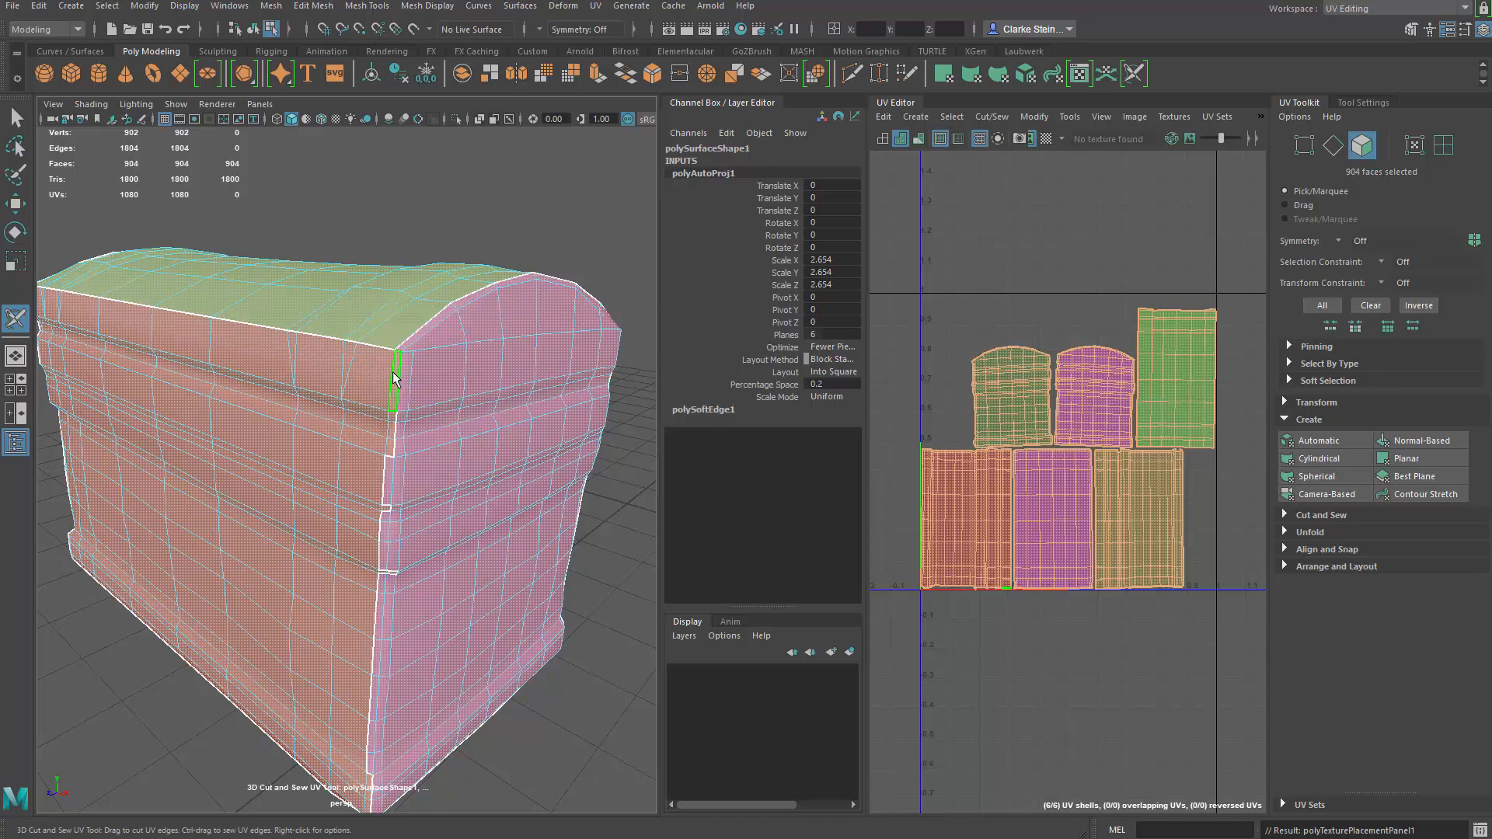
pyautogui.moveTo(394, 385)
pyautogui.keyDown('alt'); pyautogui.mouseDown(button='right')
pyautogui.moveTo(433, 390)
pyautogui.moveTo(378, 382)
pyautogui.mouseUp(button='right'); pyautogui.keyUp('alt')
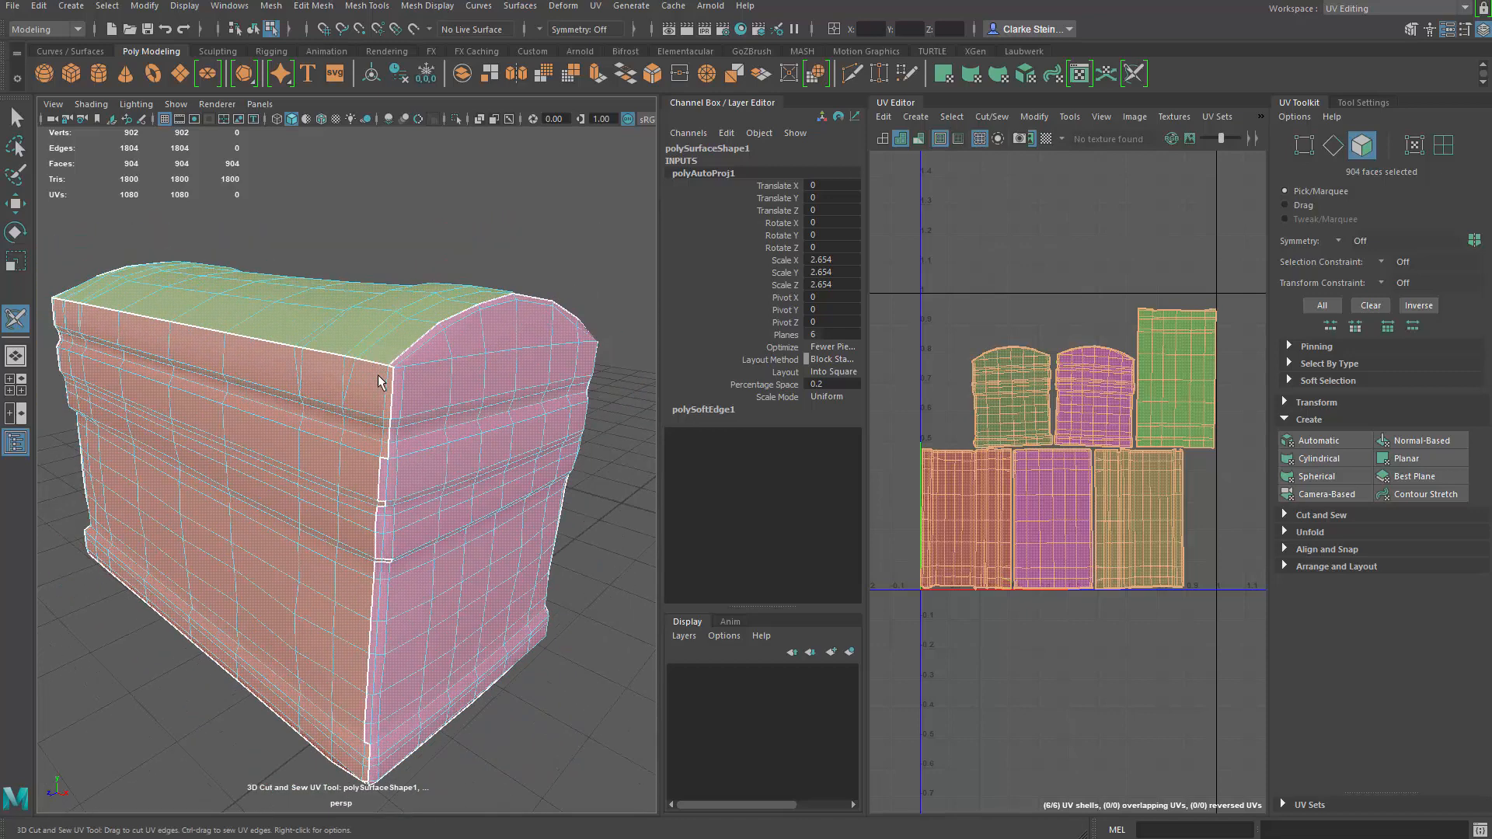
pyautogui.click(1333, 146)
pyautogui.keyDown('alt'); pyautogui.moveTo(336, 443); pyautogui.dragTo(426, 462, button='right'); pyautogui.keyUp('alt')
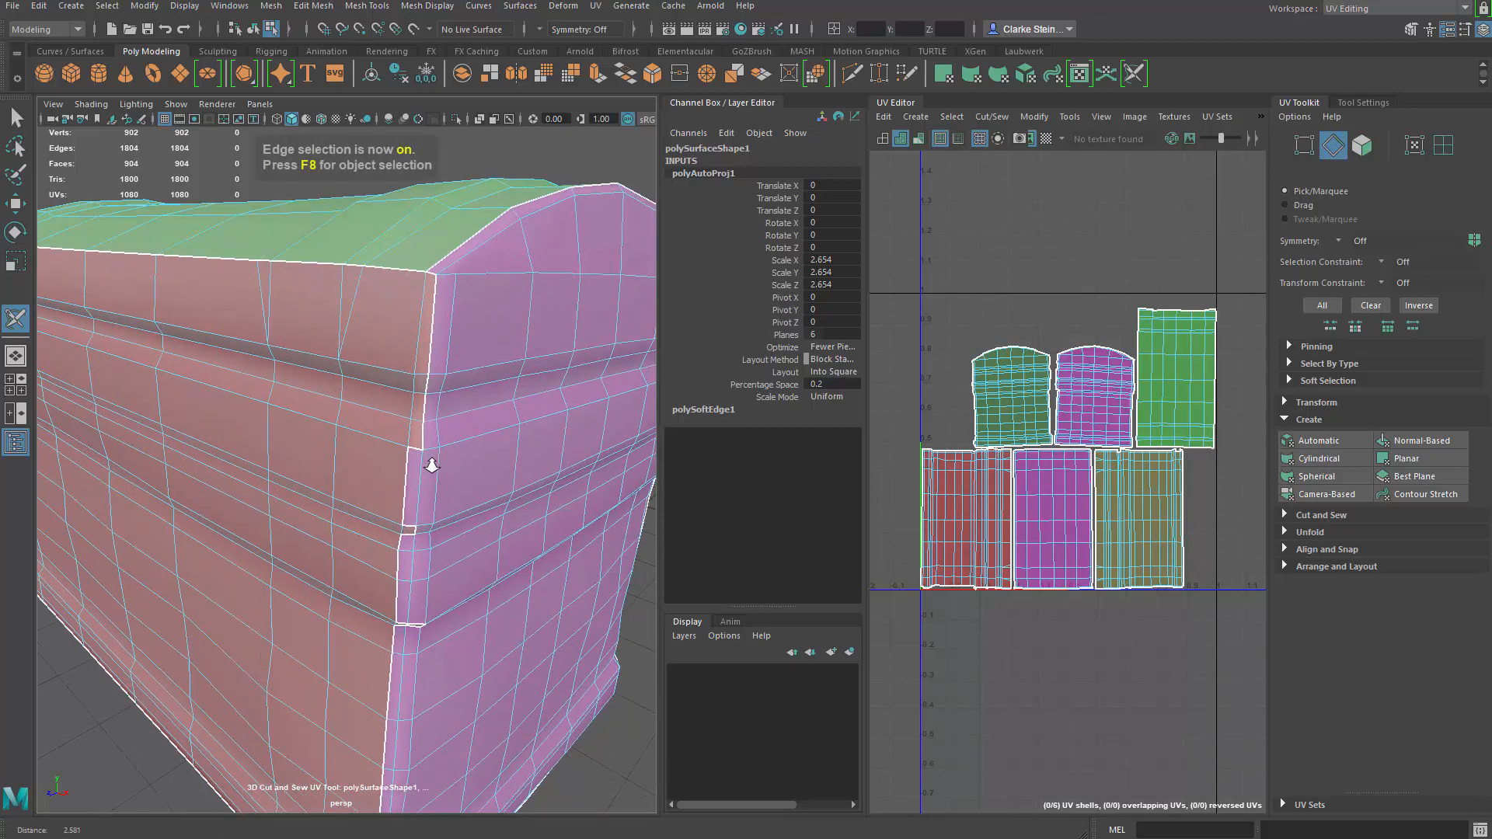
pyautogui.click(424, 335)
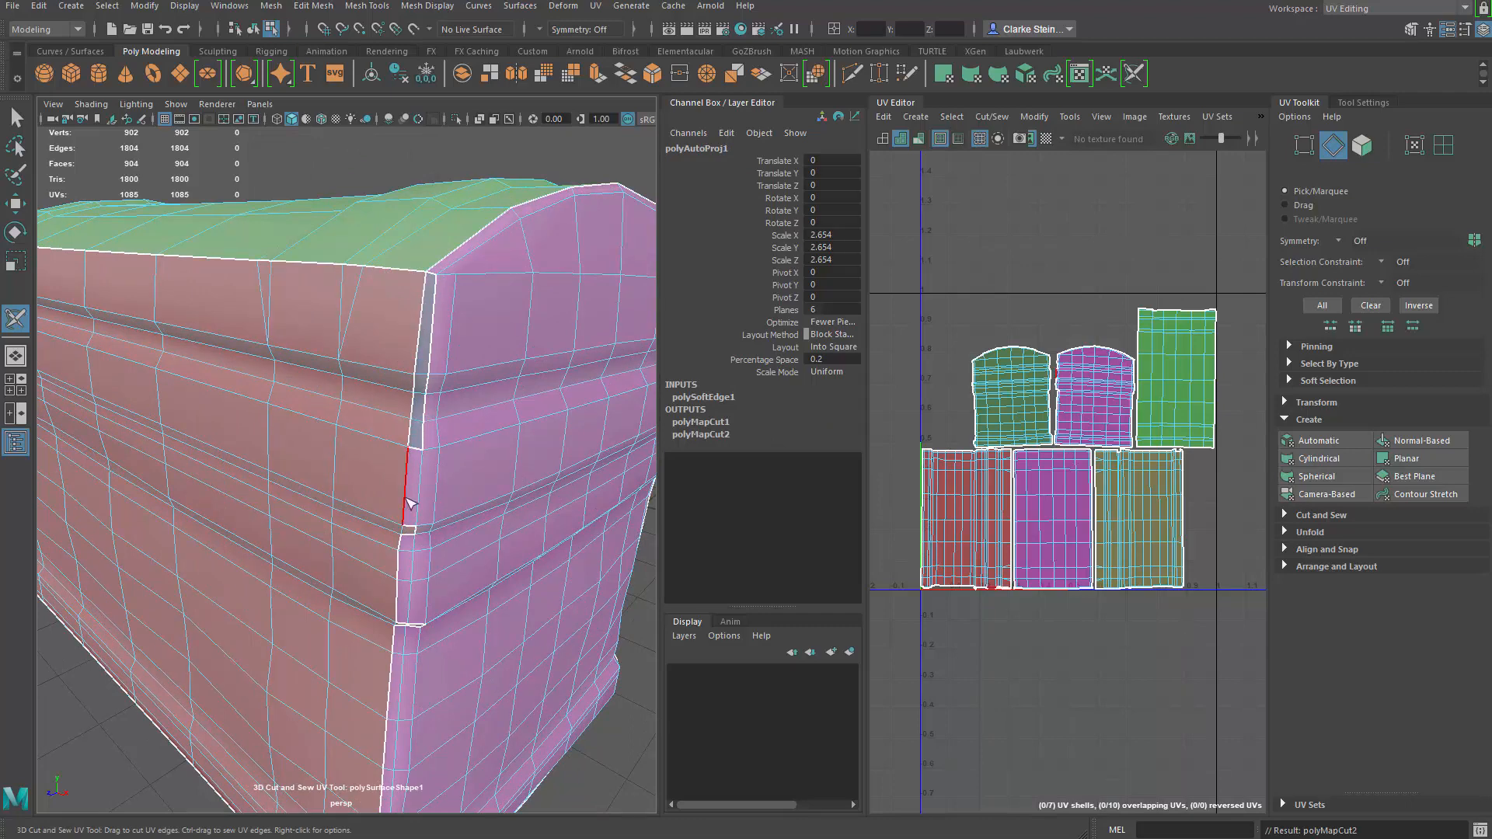
pyautogui.keyDown('alt'); pyautogui.moveTo(402, 564); pyautogui.dragTo(457, 342, button='middle'); pyautogui.keyUp('alt')
pyautogui.click(458, 310)
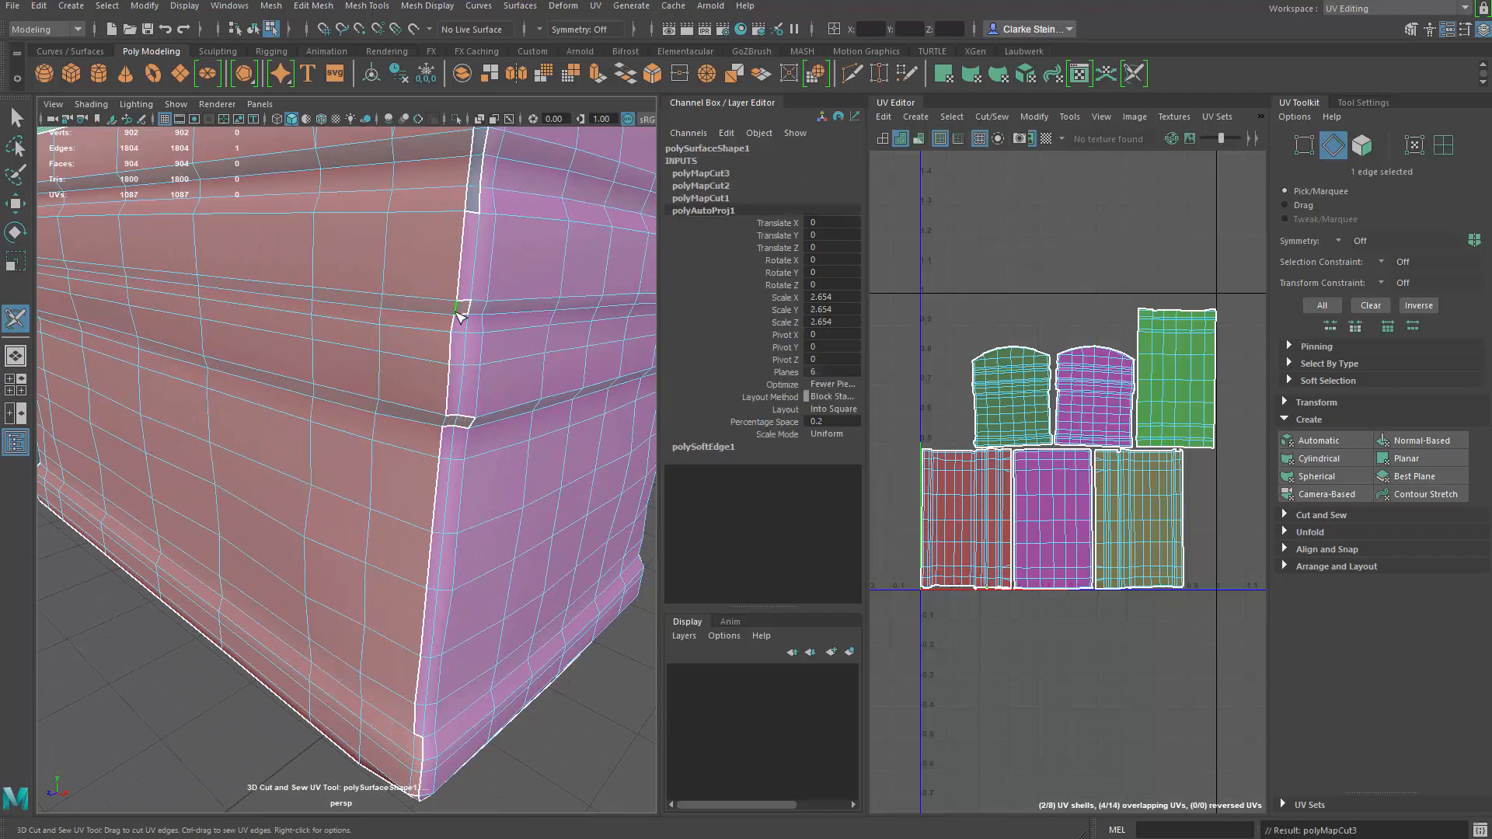
pyautogui.click(450, 424)
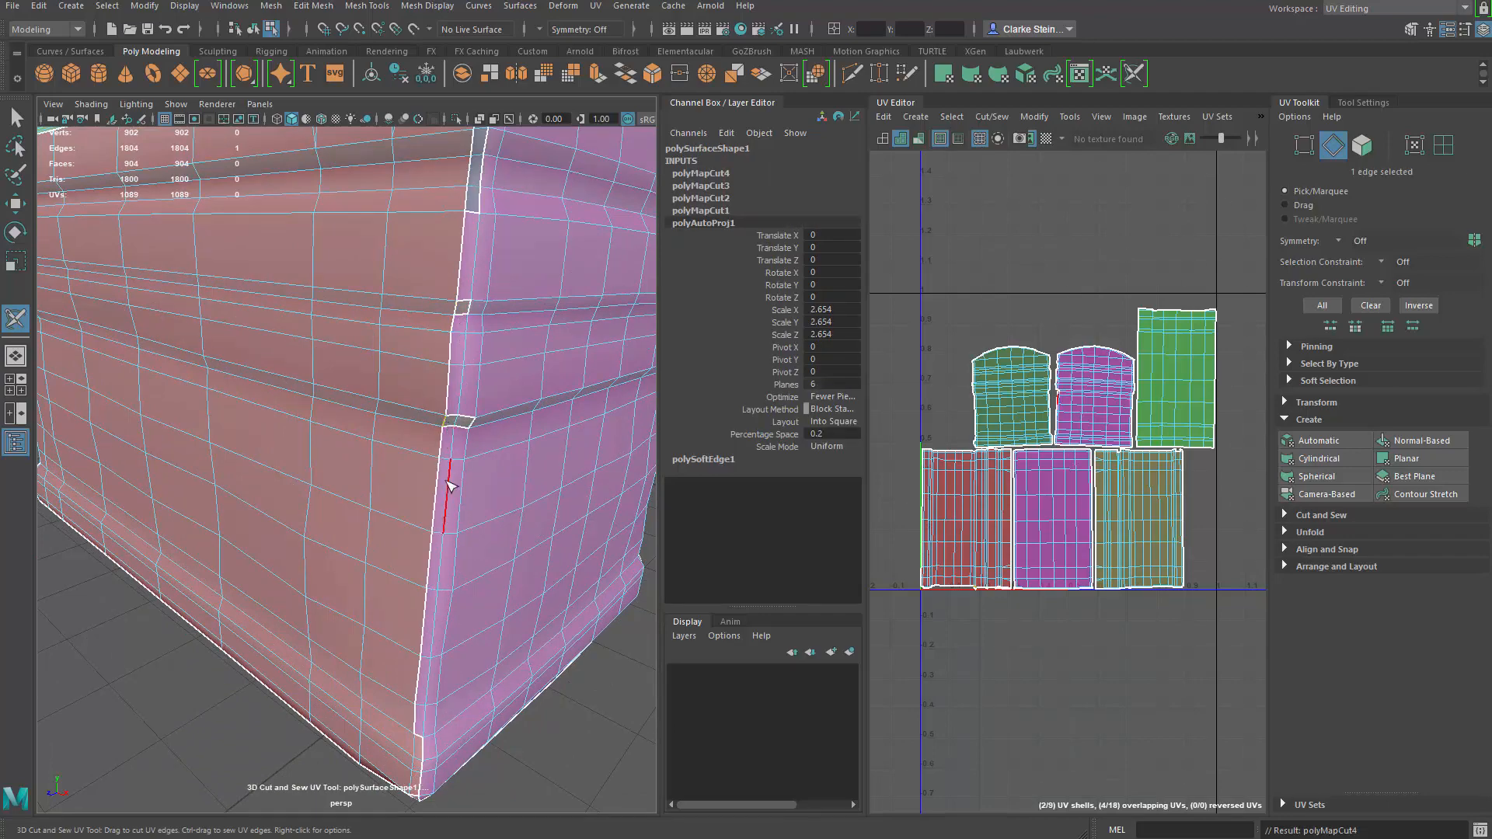
# - Cut the UV edge at the chest's bottom corner and sew the small corner face to the long side
pyautogui.keyDown('alt'); pyautogui.moveTo(446, 691); pyautogui.dragTo(433, 469); pyautogui.keyUp('alt')
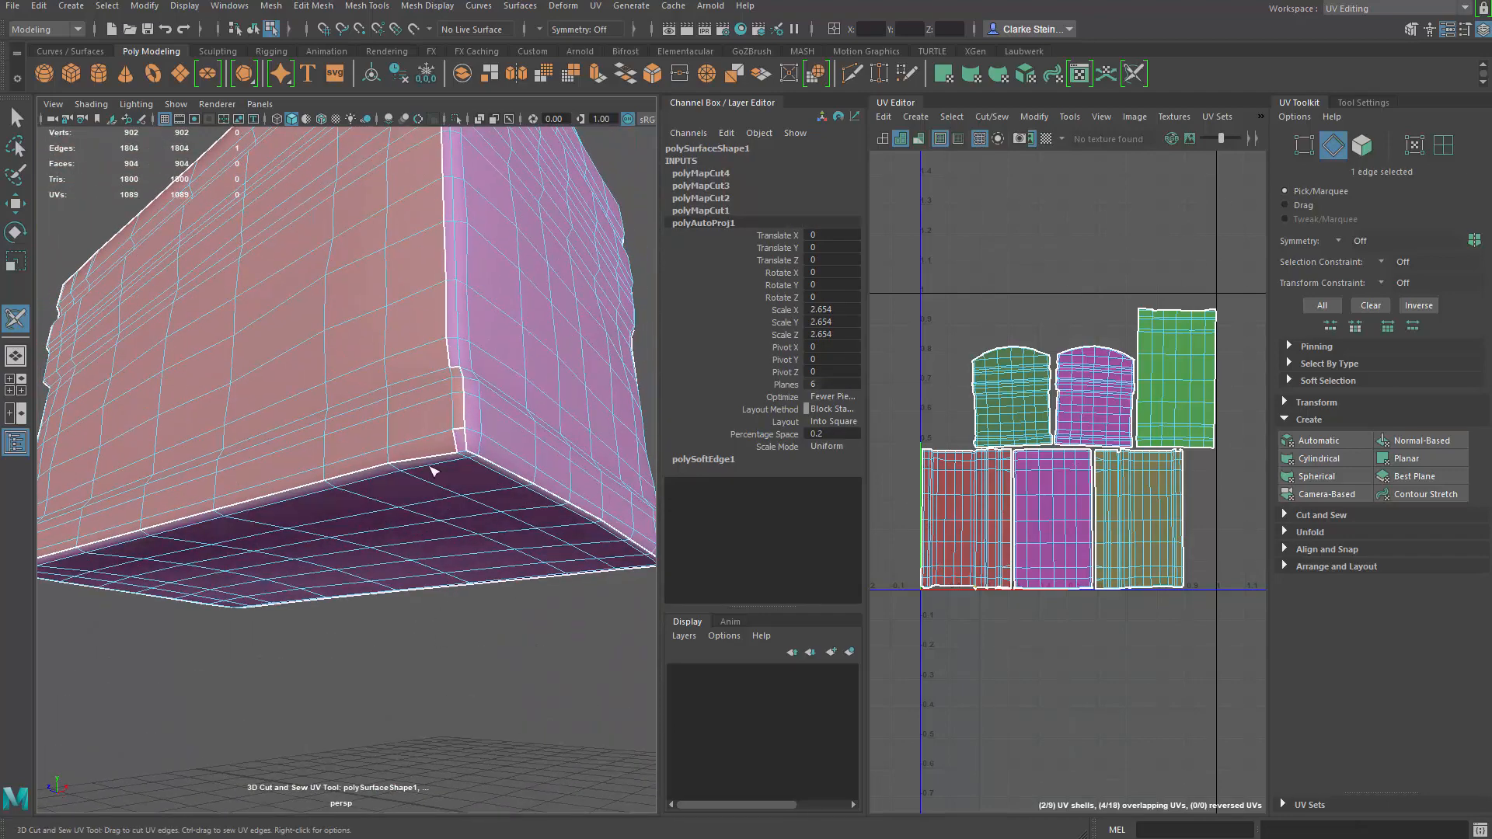
pyautogui.scroll(5, 482, 446)
pyautogui.keyDown('alt'); pyautogui.moveTo(420, 441); pyautogui.dragTo(289, 385, button='middle'); pyautogui.keyUp('alt')
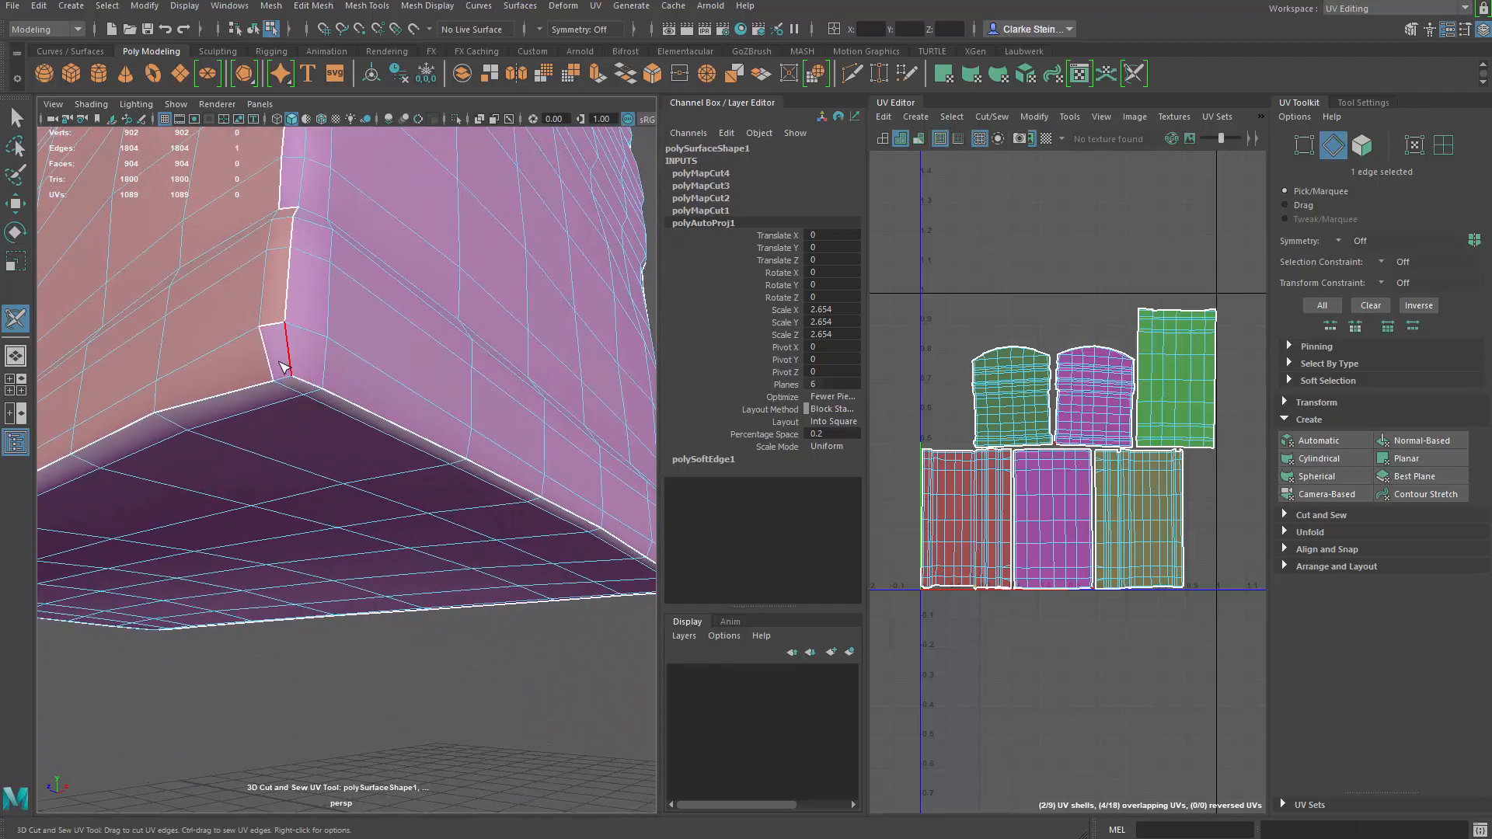
pyautogui.click(286, 382)
pyautogui.keyDown('alt'); pyautogui.moveTo(286, 382); pyautogui.dragTo(396, 463); pyautogui.keyUp('alt')
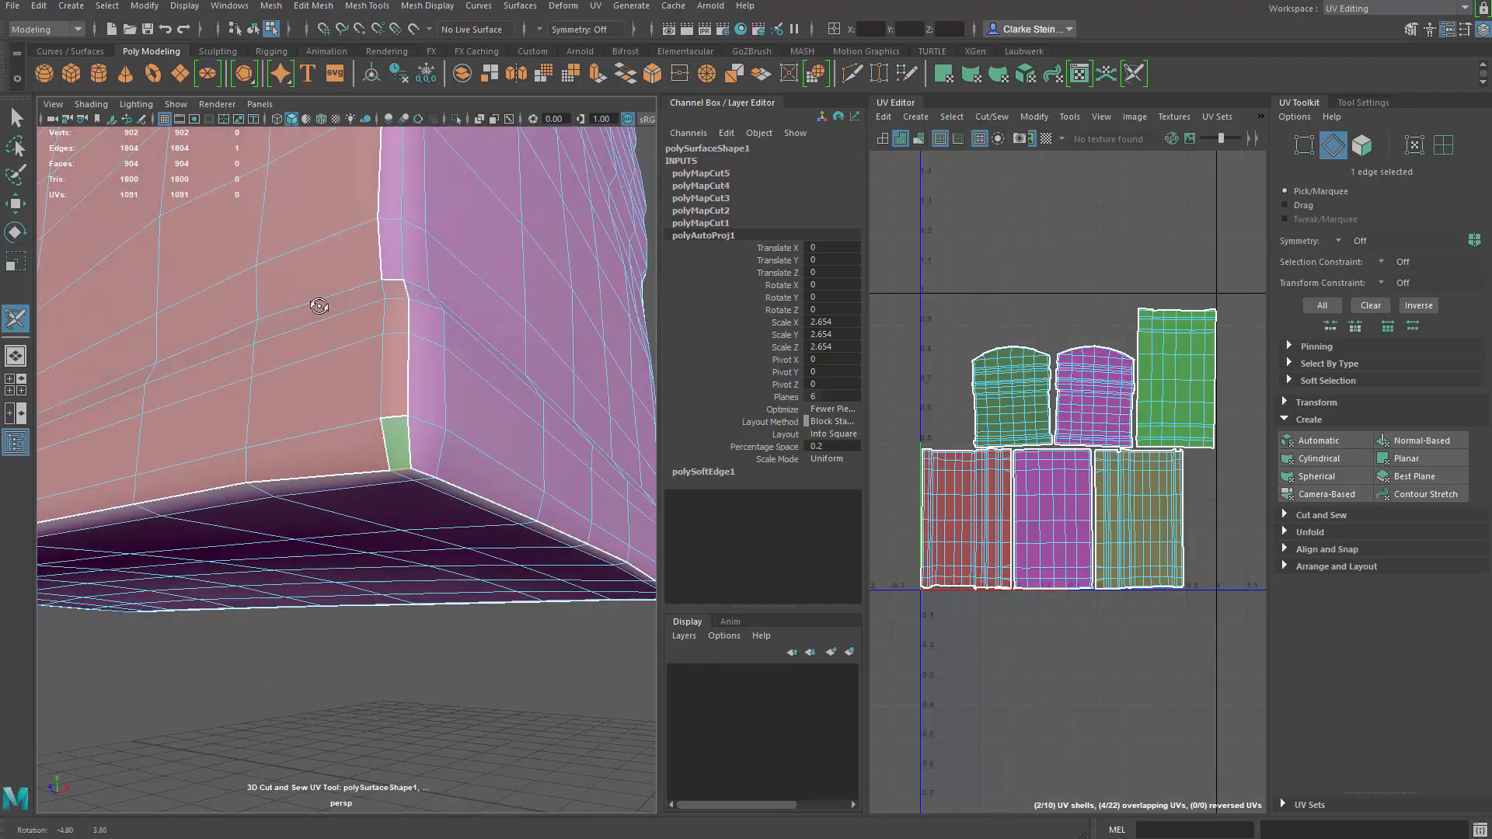
pyautogui.keyDown('ctrl'); pyautogui.click(389, 443); pyautogui.keyUp('ctrl')
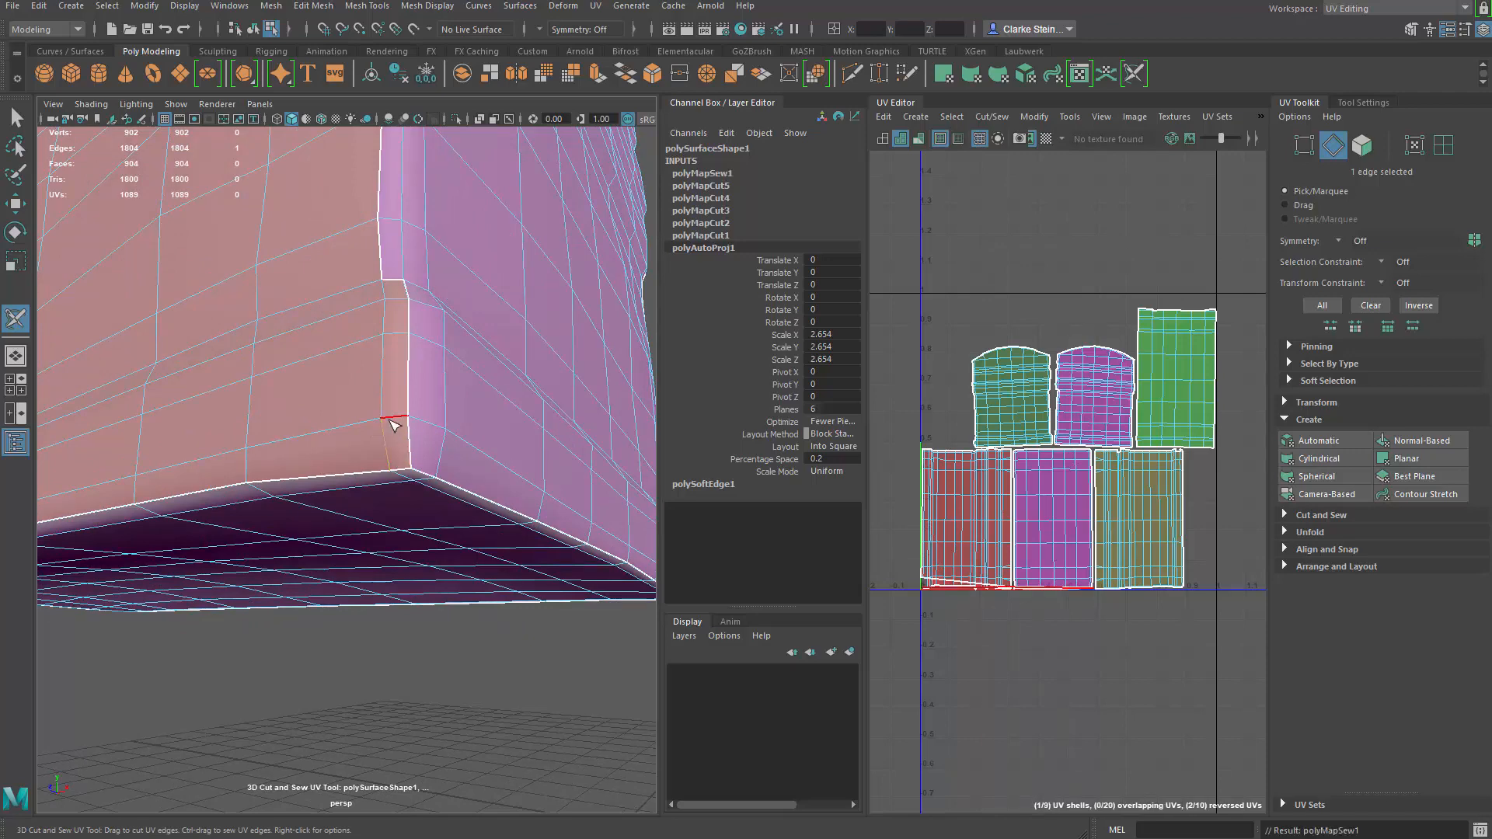
pyautogui.keyDown('ctrl'); pyautogui.click(386, 426); pyautogui.keyUp('ctrl')
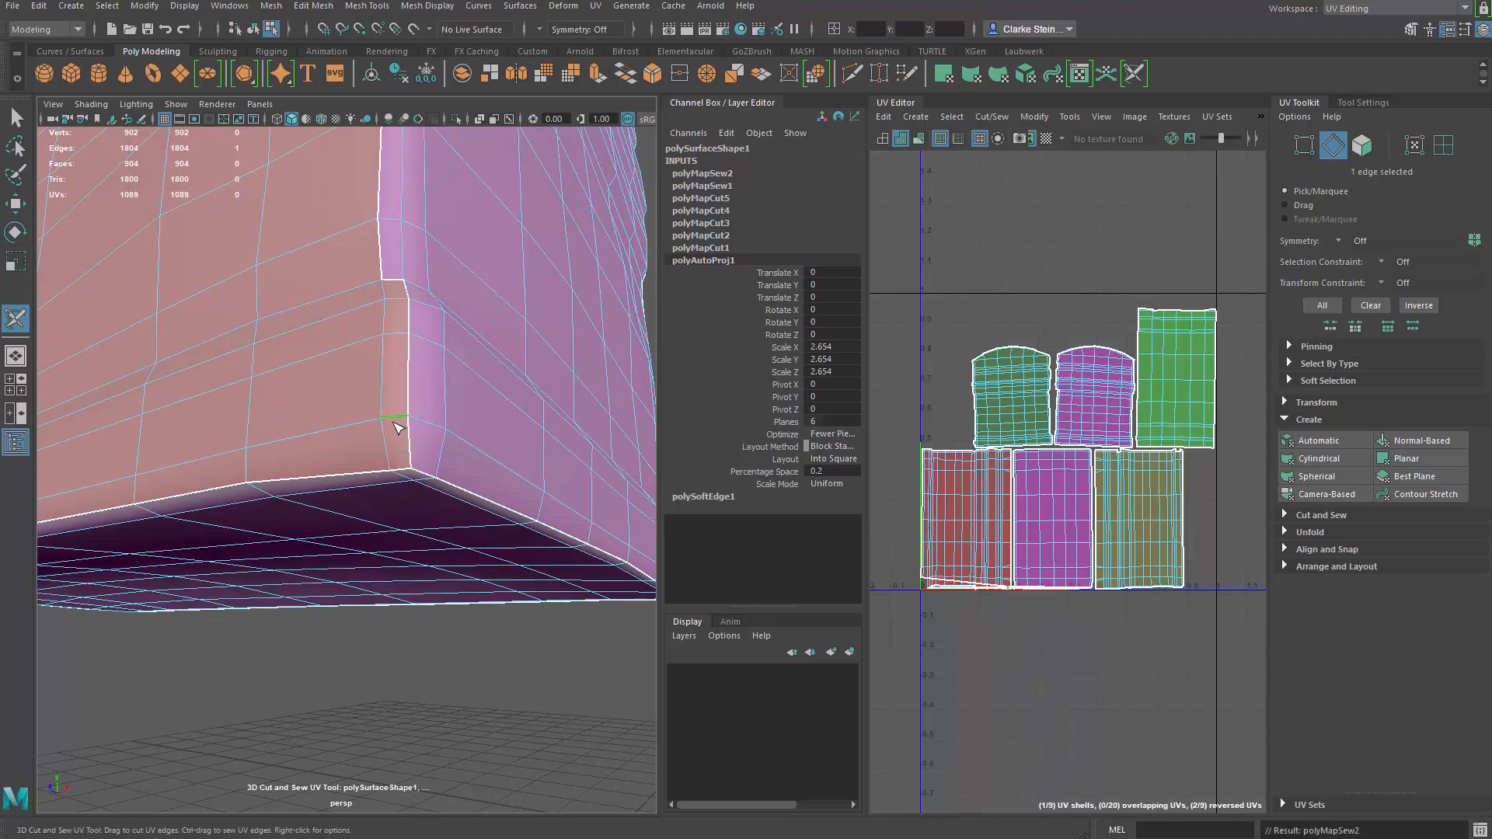
# - Cut the lower corner strip free from the long side and sew it to the end panel
pyautogui.keyDown('alt'); pyautogui.moveTo(396, 334); pyautogui.dragTo(426, 423); pyautogui.keyUp('alt')
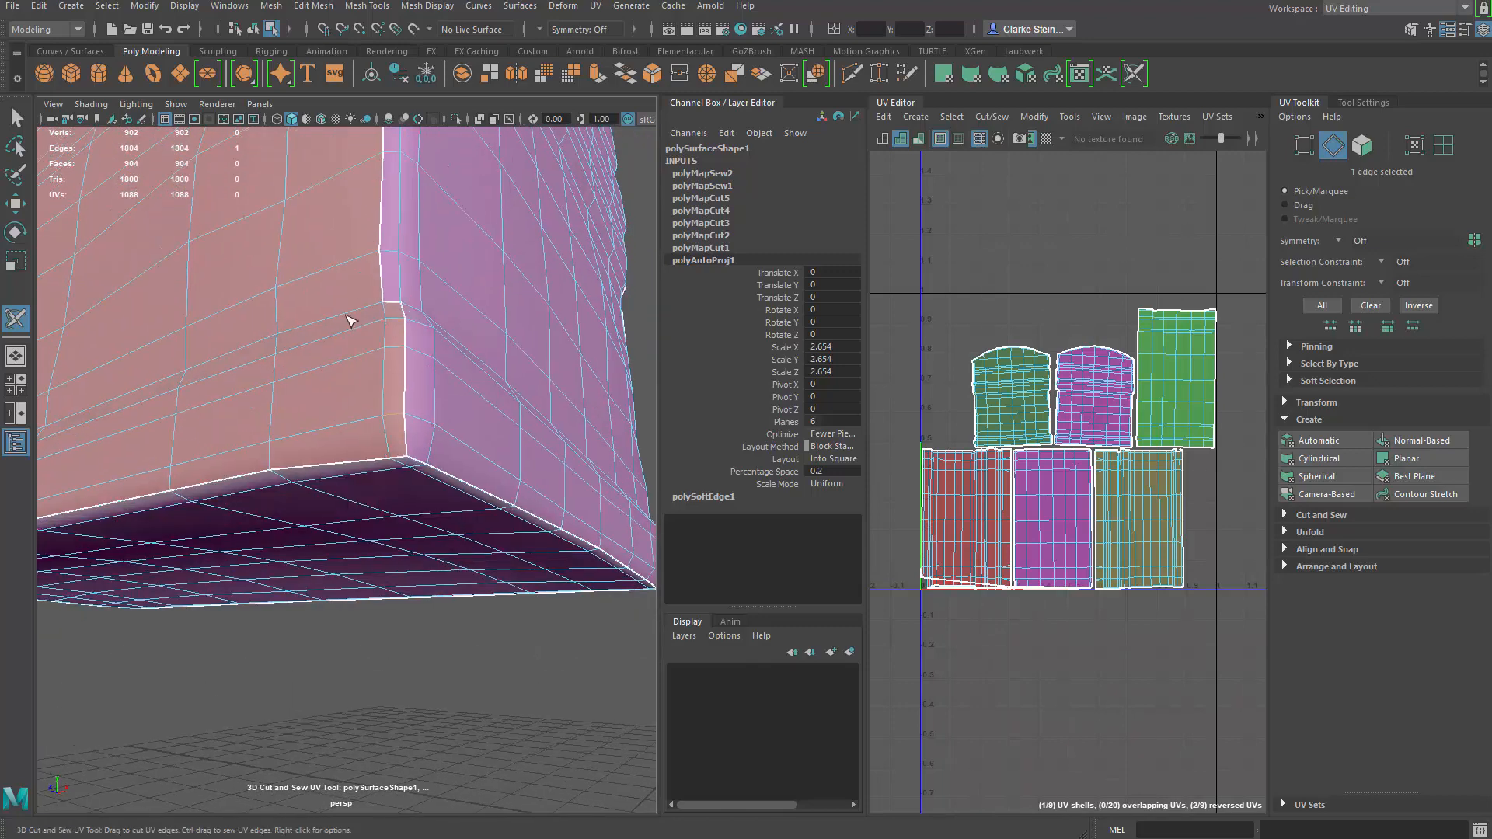
pyautogui.doubleClick(385, 314)
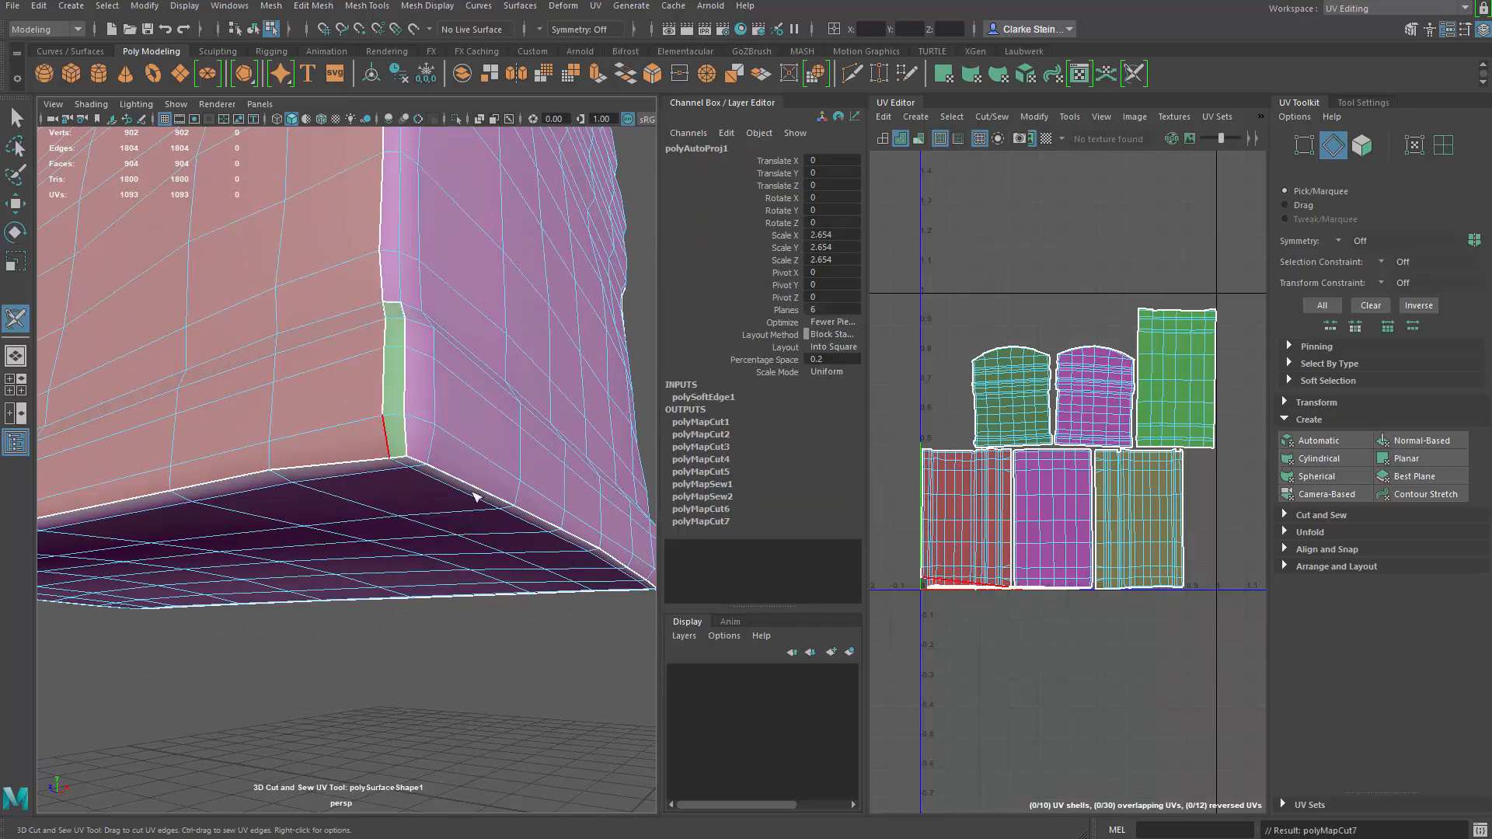
pyautogui.keyDown('alt'); pyautogui.moveTo(430, 390); pyautogui.dragTo(395, 318, button='middle'); pyautogui.keyUp('alt')
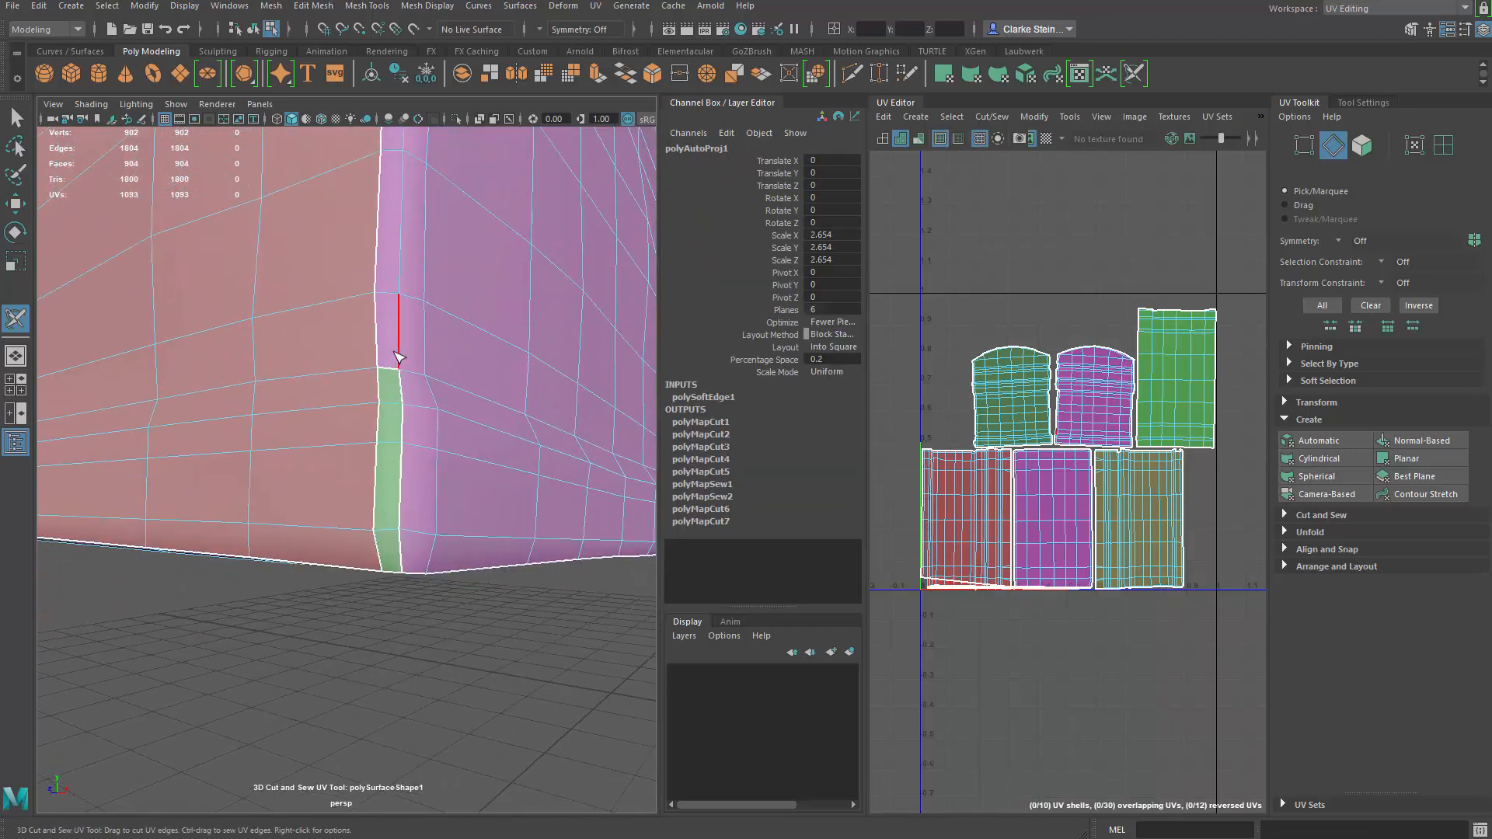
pyautogui.keyDown('ctrl'); pyautogui.moveTo(392, 377); pyautogui.dragTo(401, 504); pyautogui.keyUp('ctrl')
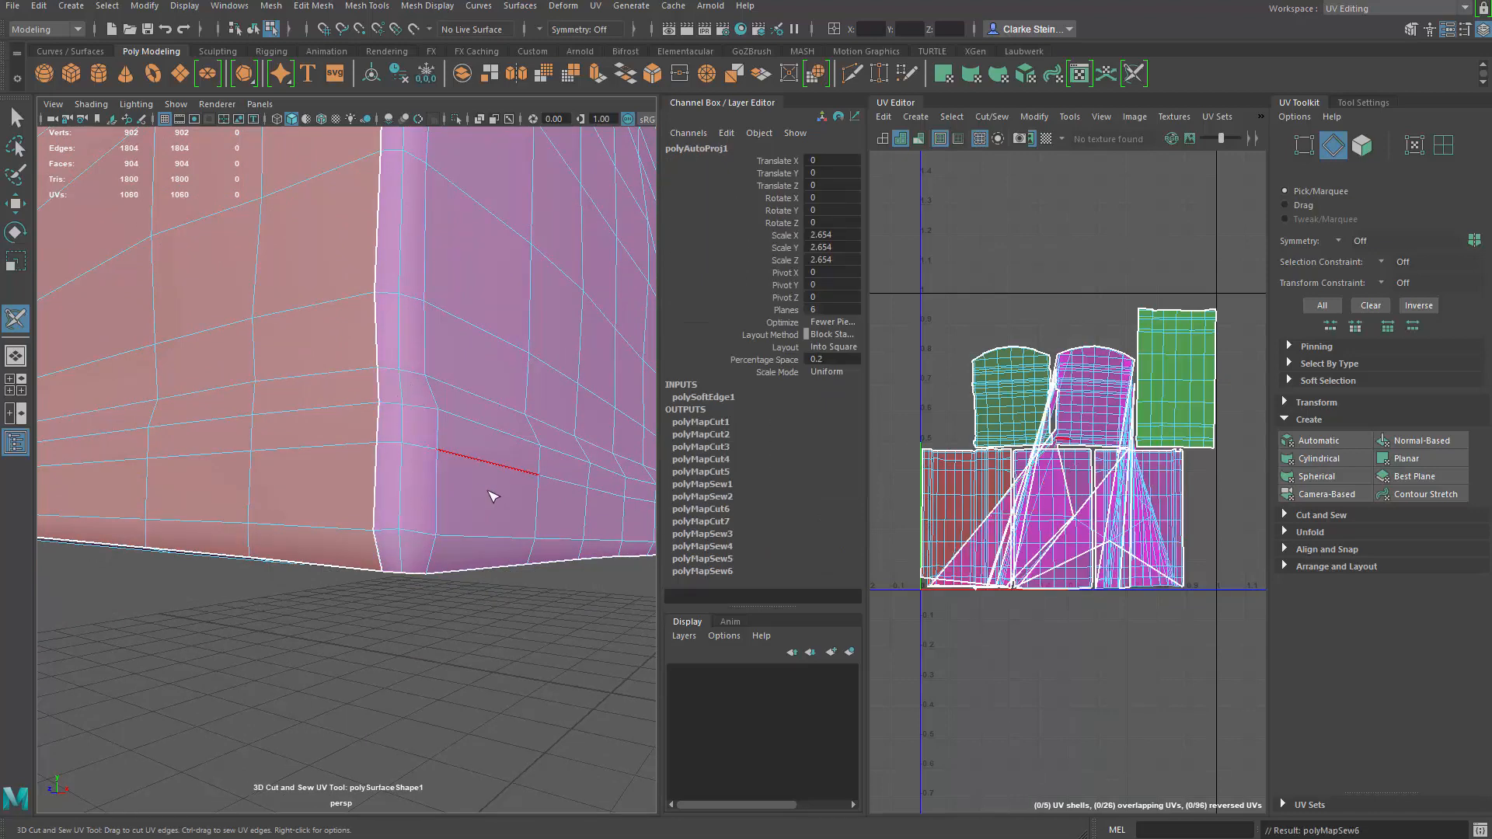
# - Sew the remaining UV edges of the vertical corner strip up to the lid, joining the strip to the end panel
pyautogui.keyDown('alt'); pyautogui.moveTo(492, 492); pyautogui.dragTo(356, 553, button='middle'); pyautogui.keyUp('alt')
pyautogui.keyDown('alt'); pyautogui.moveTo(357, 553); pyautogui.dragTo(339, 586, button='right'); pyautogui.keyUp('alt')
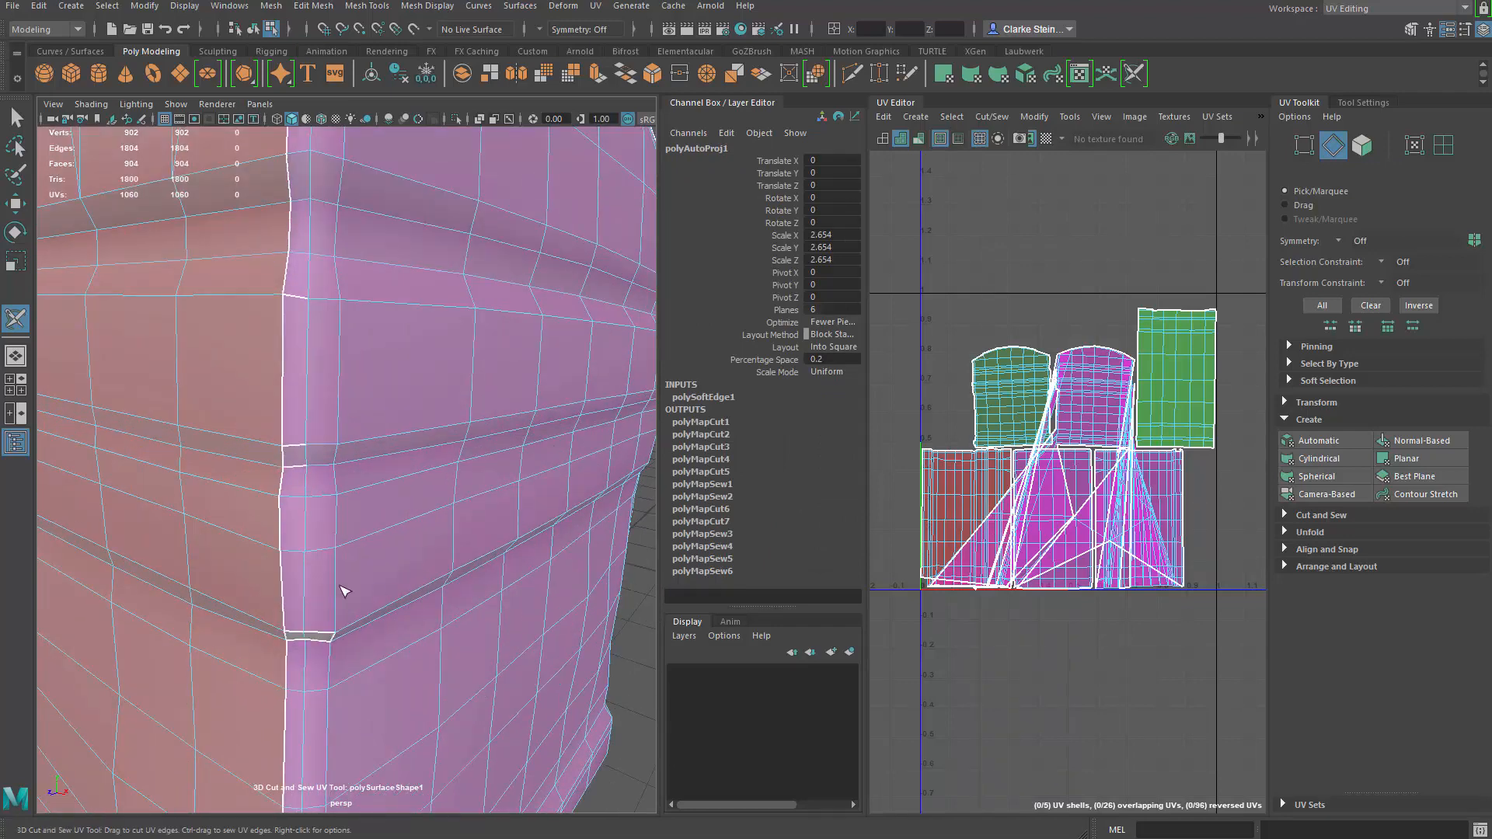
pyautogui.keyDown('alt'); pyautogui.moveTo(338, 586); pyautogui.dragTo(340, 537, button='middle'); pyautogui.keyUp('alt')
pyautogui.moveTo(336, 443)
pyautogui.keyDown('ctrl'); pyautogui.mouseDown()
pyautogui.moveTo(351, 451)
pyautogui.moveTo(340, 470)
pyautogui.mouseUp(); pyautogui.keyUp('ctrl')
pyautogui.keyDown('ctrl'); pyautogui.click(337, 470); pyautogui.keyUp('ctrl')
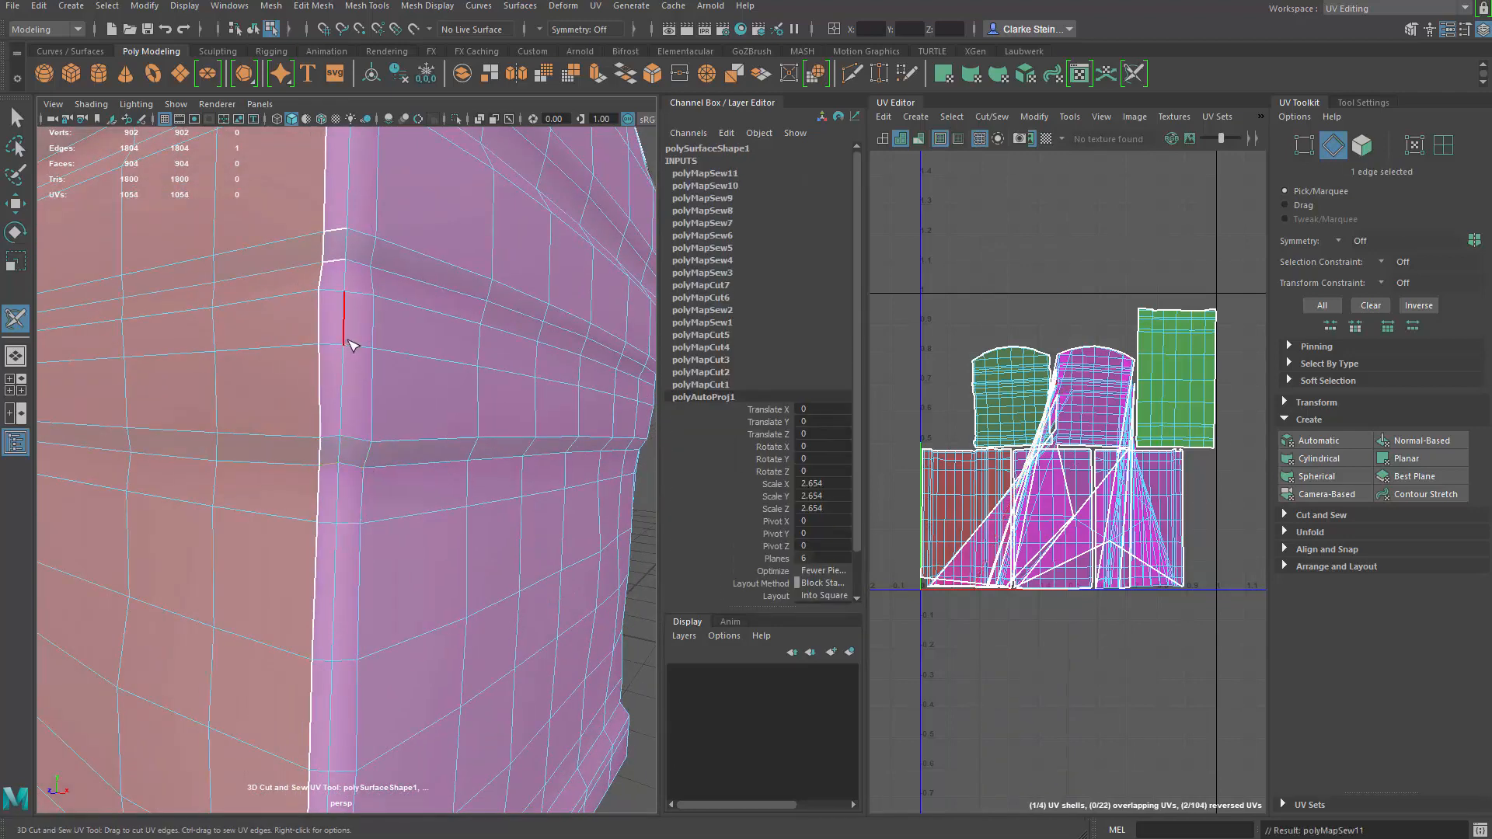
pyautogui.keyDown('alt'); pyautogui.moveTo(348, 334); pyautogui.dragTo(336, 447, button='middle'); pyautogui.keyUp('alt')
pyautogui.keyDown('ctrl'); pyautogui.click(335, 613); pyautogui.keyUp('ctrl')
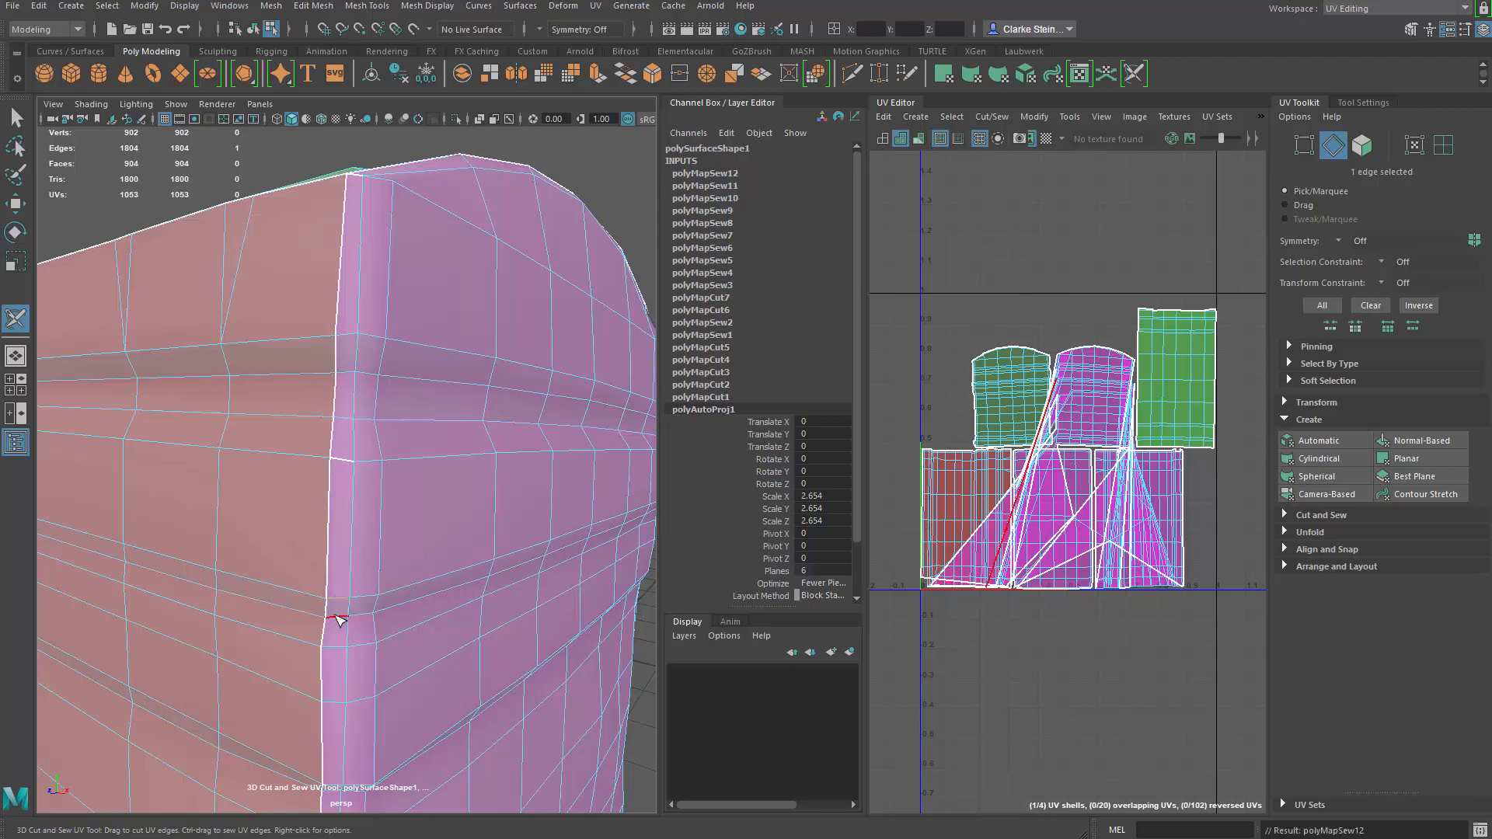
pyautogui.keyDown('ctrl'); pyautogui.moveTo(336, 614); pyautogui.dragTo(349, 465); pyautogui.keyUp('ctrl')
pyautogui.keyDown('ctrl'); pyautogui.click(349, 463); pyautogui.keyUp('ctrl')
pyautogui.keyDown('alt'); pyautogui.moveTo(478, 530); pyautogui.dragTo(401, 446, button='right'); pyautogui.keyUp('alt')
pyautogui.keyDown('alt'); pyautogui.moveTo(400, 447); pyautogui.dragTo(401, 494); pyautogui.keyUp('alt')
pyautogui.keyDown('alt'); pyautogui.moveTo(356, 516); pyautogui.dragTo(467, 560, button='right'); pyautogui.keyUp('alt')
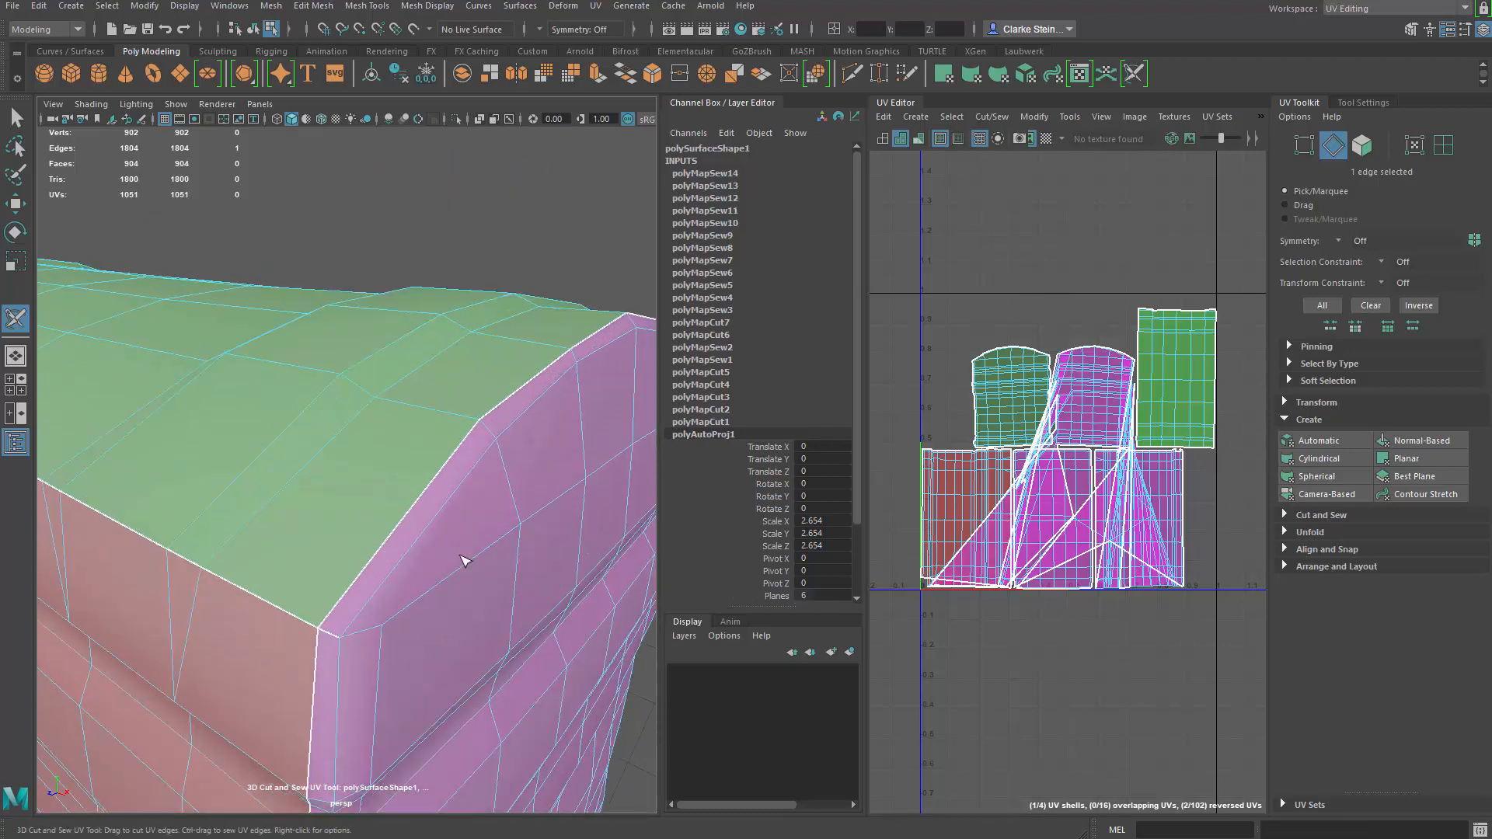
# - Sew the short corner edge beneath the lid and the leftover UV edges midway up the neighbouring vertical corner
pyautogui.keyDown('ctrl'); pyautogui.click(333, 627); pyautogui.keyUp('ctrl')
pyautogui.keyDown('alt'); pyautogui.moveTo(476, 618); pyautogui.dragTo(369, 536, button='right'); pyautogui.keyUp('alt')
pyautogui.keyDown('alt'); pyautogui.moveTo(369, 536); pyautogui.dragTo(208, 530); pyautogui.keyUp('alt')
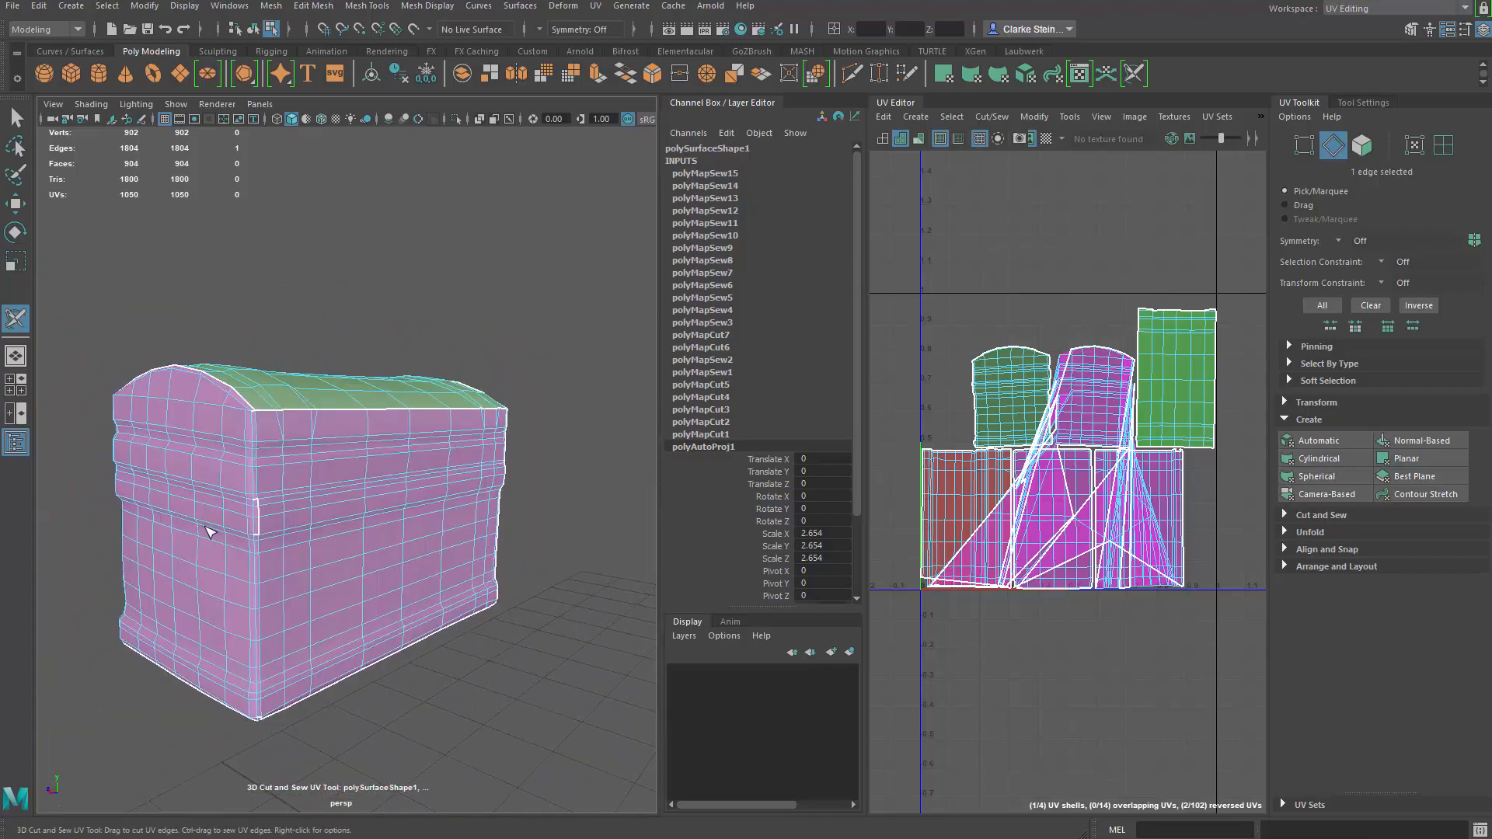
pyautogui.keyDown('alt'); pyautogui.moveTo(208, 530); pyautogui.dragTo(228, 523, button='right'); pyautogui.keyUp('alt')
pyautogui.keyDown('alt'); pyautogui.moveTo(227, 524); pyautogui.dragTo(334, 383, button='middle'); pyautogui.keyUp('alt')
pyautogui.keyDown('alt'); pyautogui.moveTo(334, 383); pyautogui.dragTo(370, 442); pyautogui.keyUp('alt')
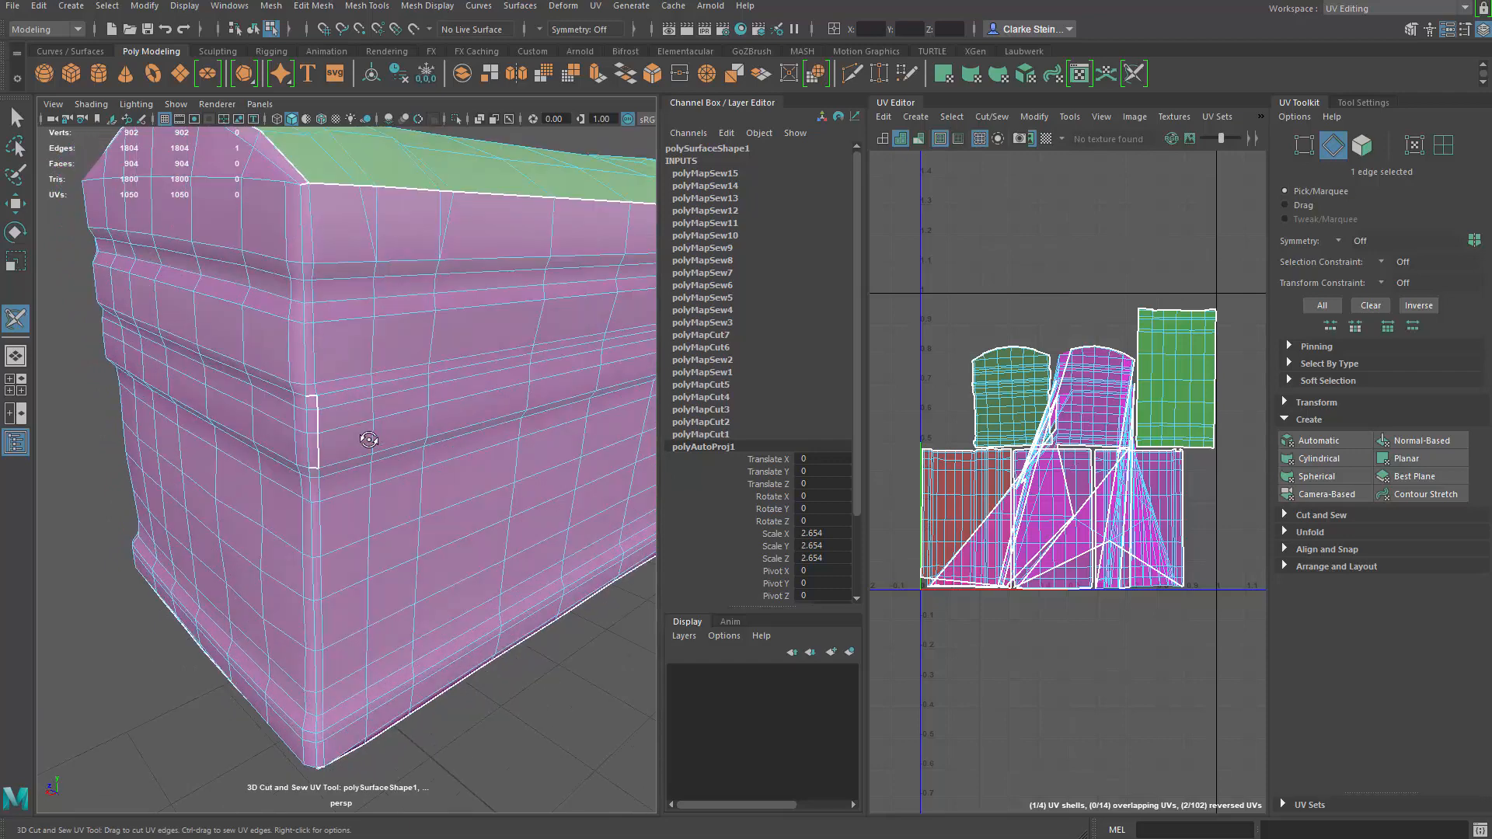
pyautogui.keyDown('alt'); pyautogui.moveTo(390, 446); pyautogui.dragTo(460, 456, button='right'); pyautogui.keyUp('alt')
pyautogui.keyDown('ctrl'); pyautogui.click(286, 328); pyautogui.keyUp('ctrl')
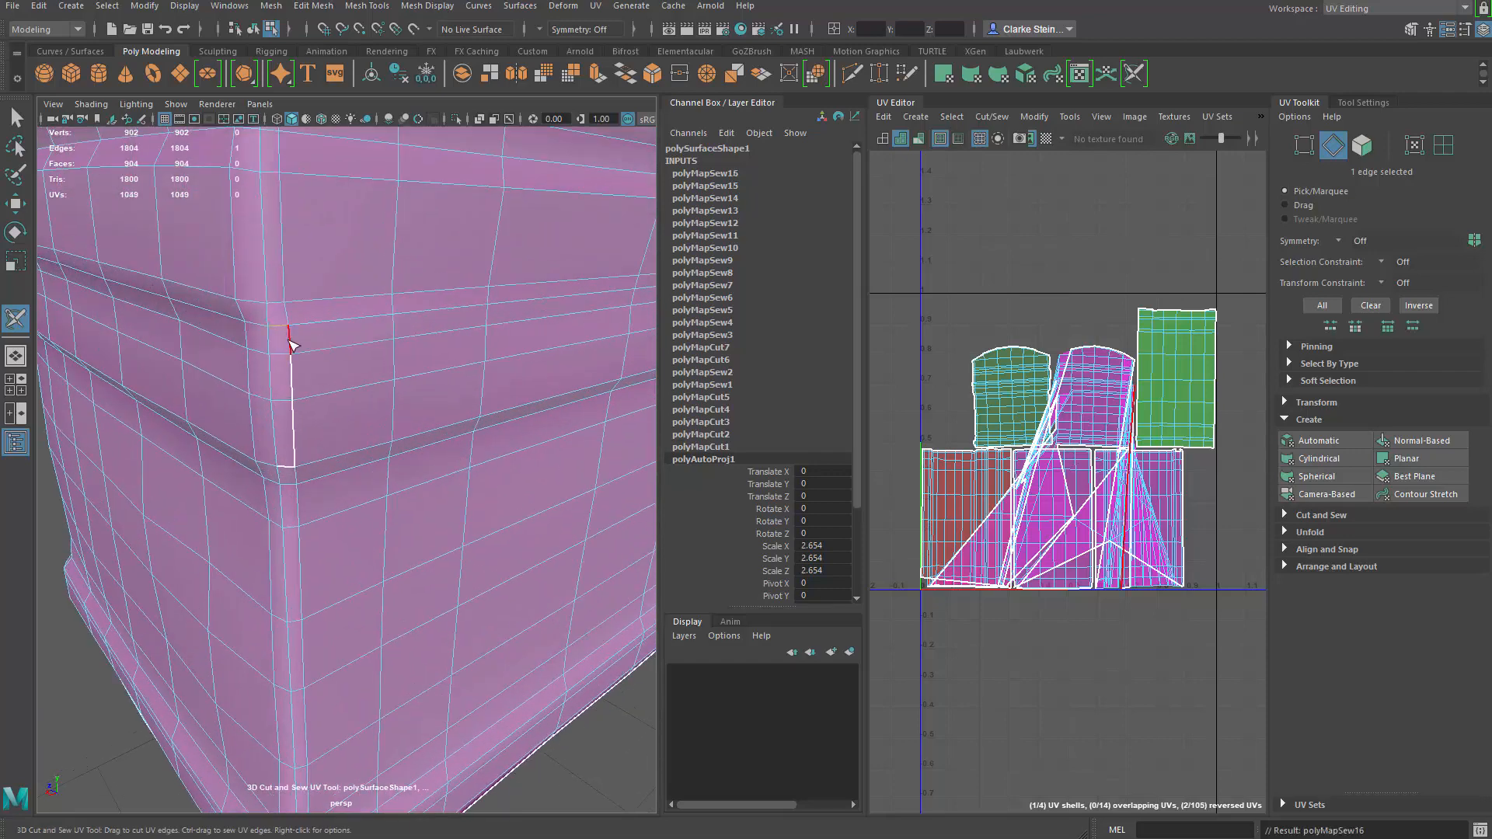
pyautogui.keyDown('ctrl'); pyautogui.doubleClick(290, 343); pyautogui.keyUp('ctrl')
# - Cut the UV edges along that vertical corner and sew the beveled bottom edge and its corner edge
pyautogui.keyDown('alt'); pyautogui.moveTo(315, 445); pyautogui.dragTo(292, 368); pyautogui.keyUp('alt')
pyautogui.doubleClick(293, 253)
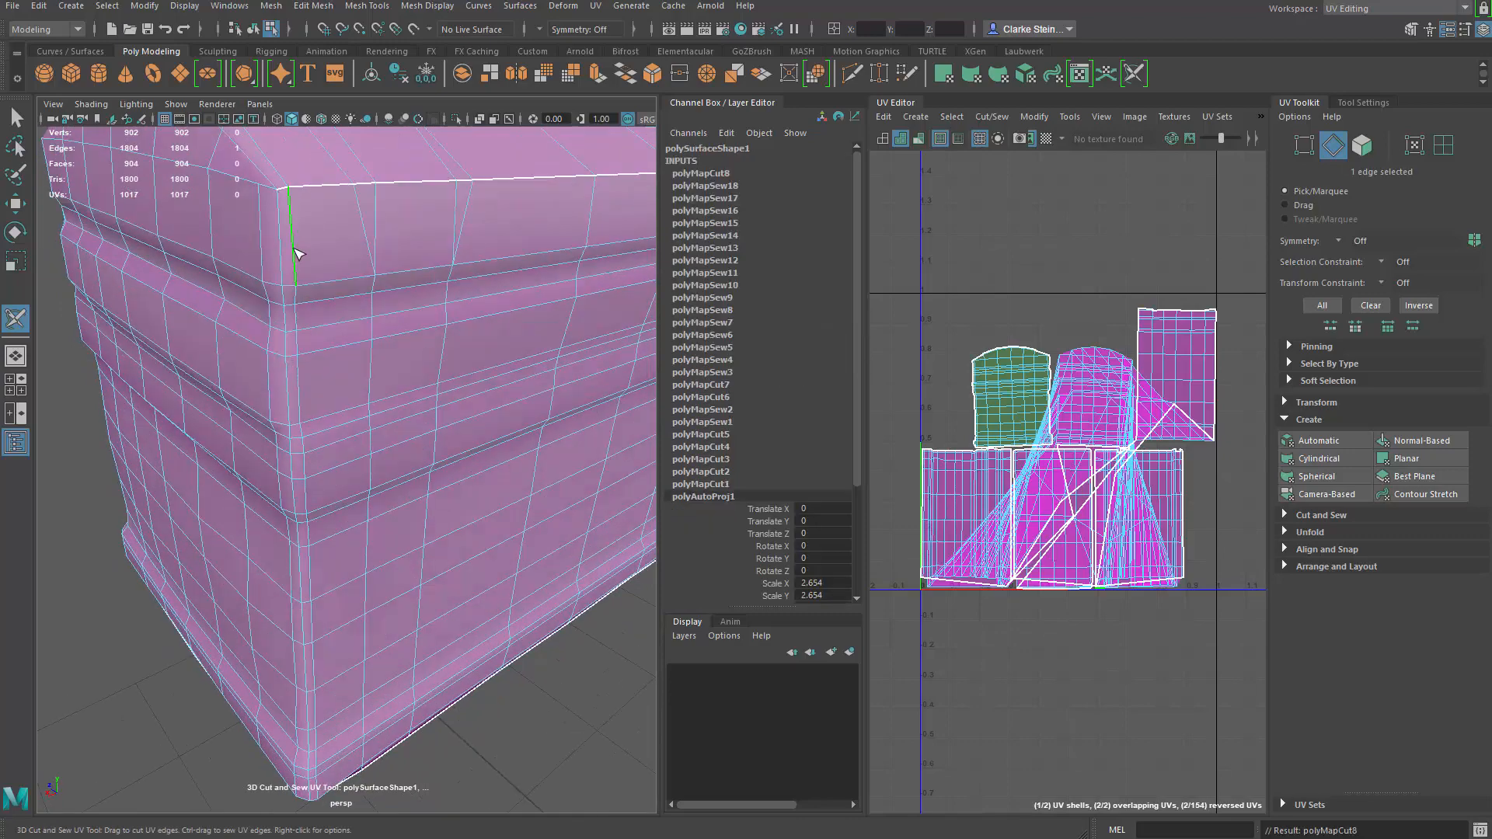
pyautogui.keyDown('alt'); pyautogui.moveTo(354, 376); pyautogui.dragTo(301, 349, button='right'); pyautogui.keyUp('alt')
pyautogui.keyDown('alt'); pyautogui.moveTo(303, 356); pyautogui.dragTo(313, 384); pyautogui.keyUp('alt')
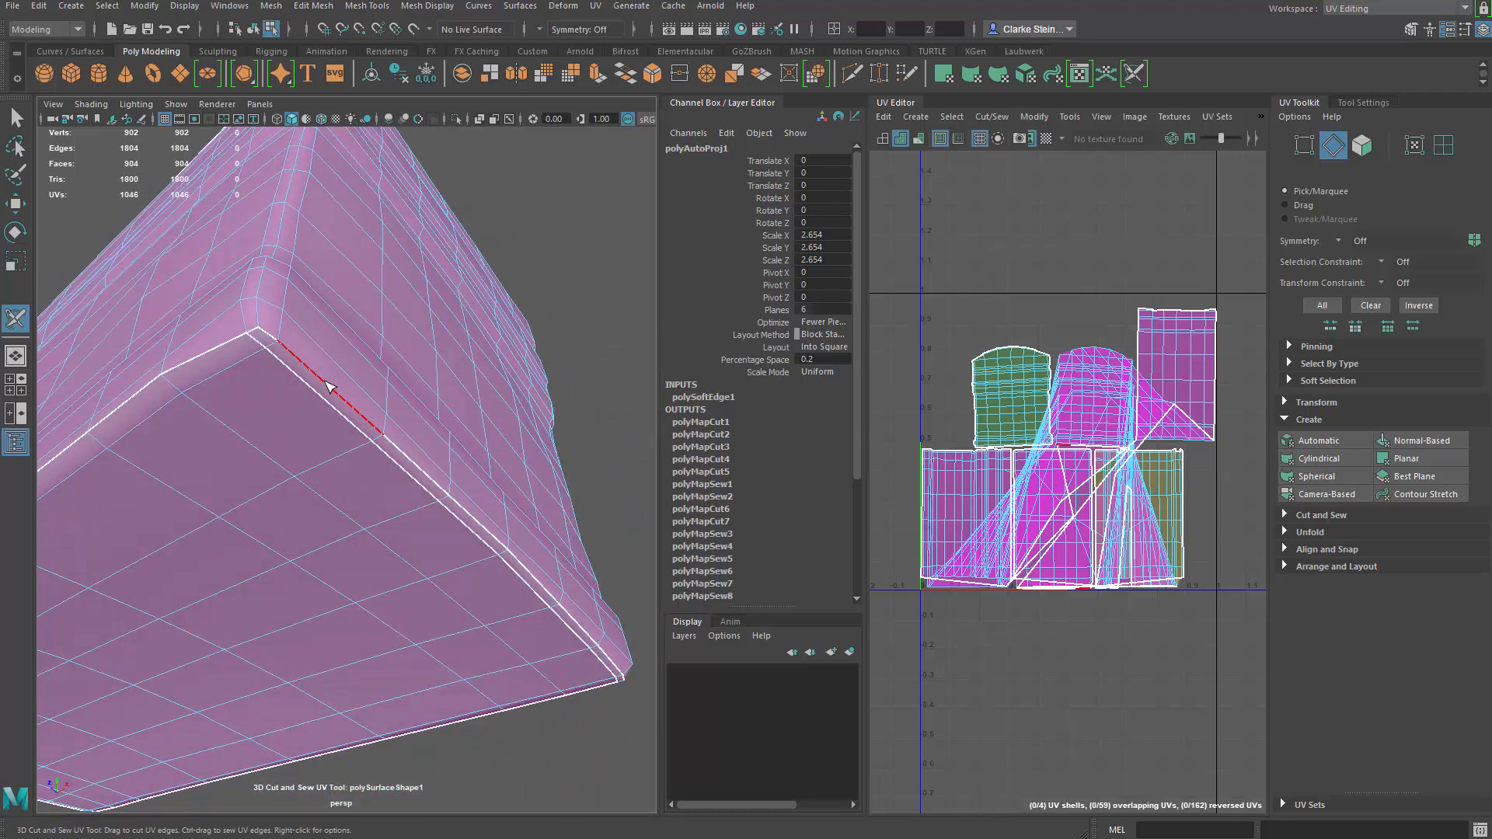
pyautogui.keyDown('ctrl'); pyautogui.click(329, 389); pyautogui.keyUp('ctrl')
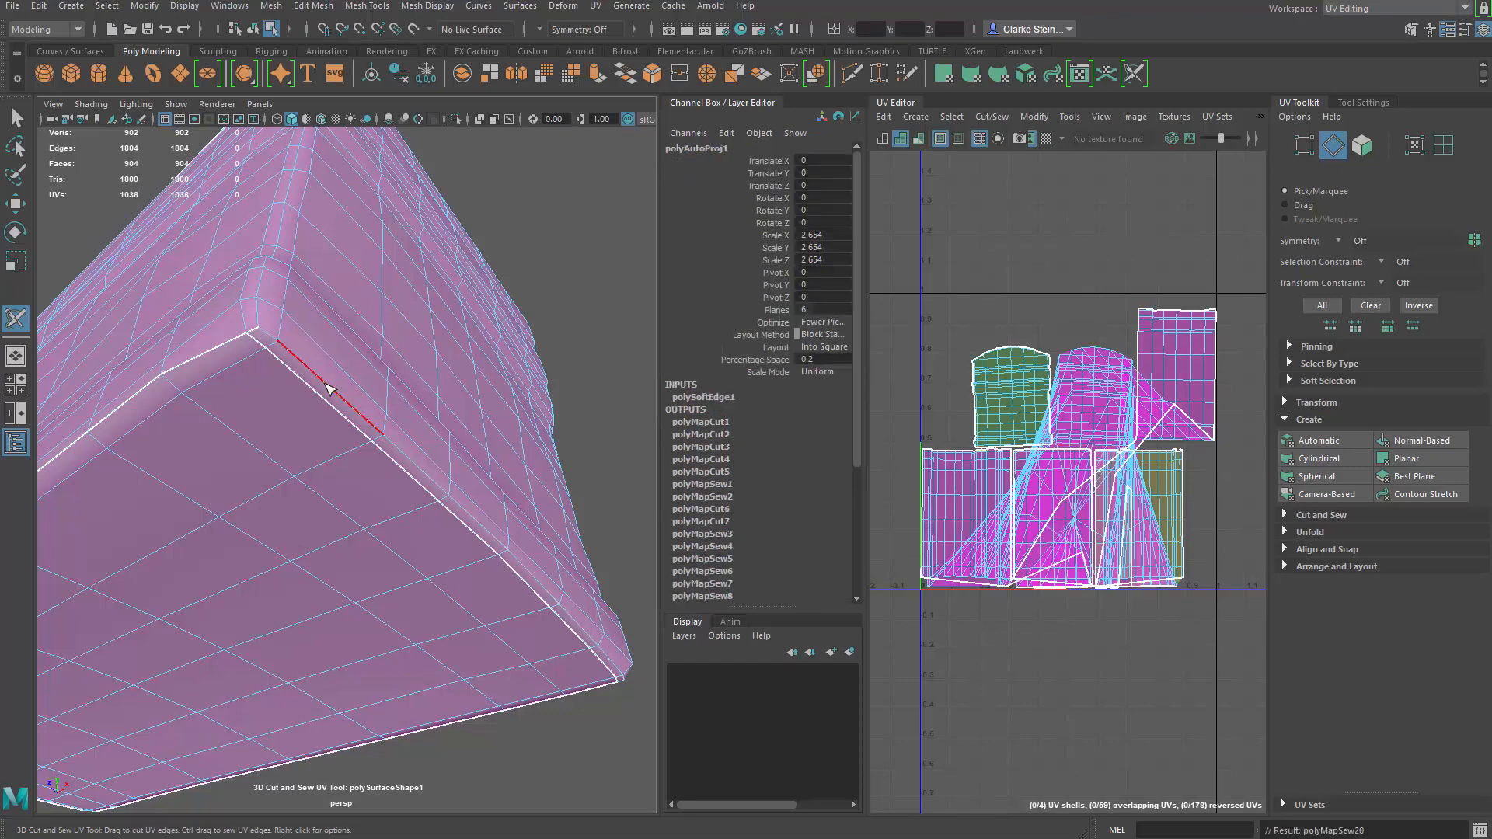
pyautogui.keyDown('ctrl'); pyautogui.click(262, 334); pyautogui.keyUp('ctrl')
# - Cut the UV edge loop where the lid's curved end meets the end panel
pyautogui.keyDown('alt'); pyautogui.moveTo(399, 433); pyautogui.dragTo(344, 539); pyautogui.keyUp('alt')
pyautogui.keyDown('alt'); pyautogui.moveTo(344, 539); pyautogui.dragTo(477, 581, button='right'); pyautogui.keyUp('alt')
pyautogui.keyDown('alt'); pyautogui.moveTo(309, 418); pyautogui.dragTo(448, 584); pyautogui.keyUp('alt')
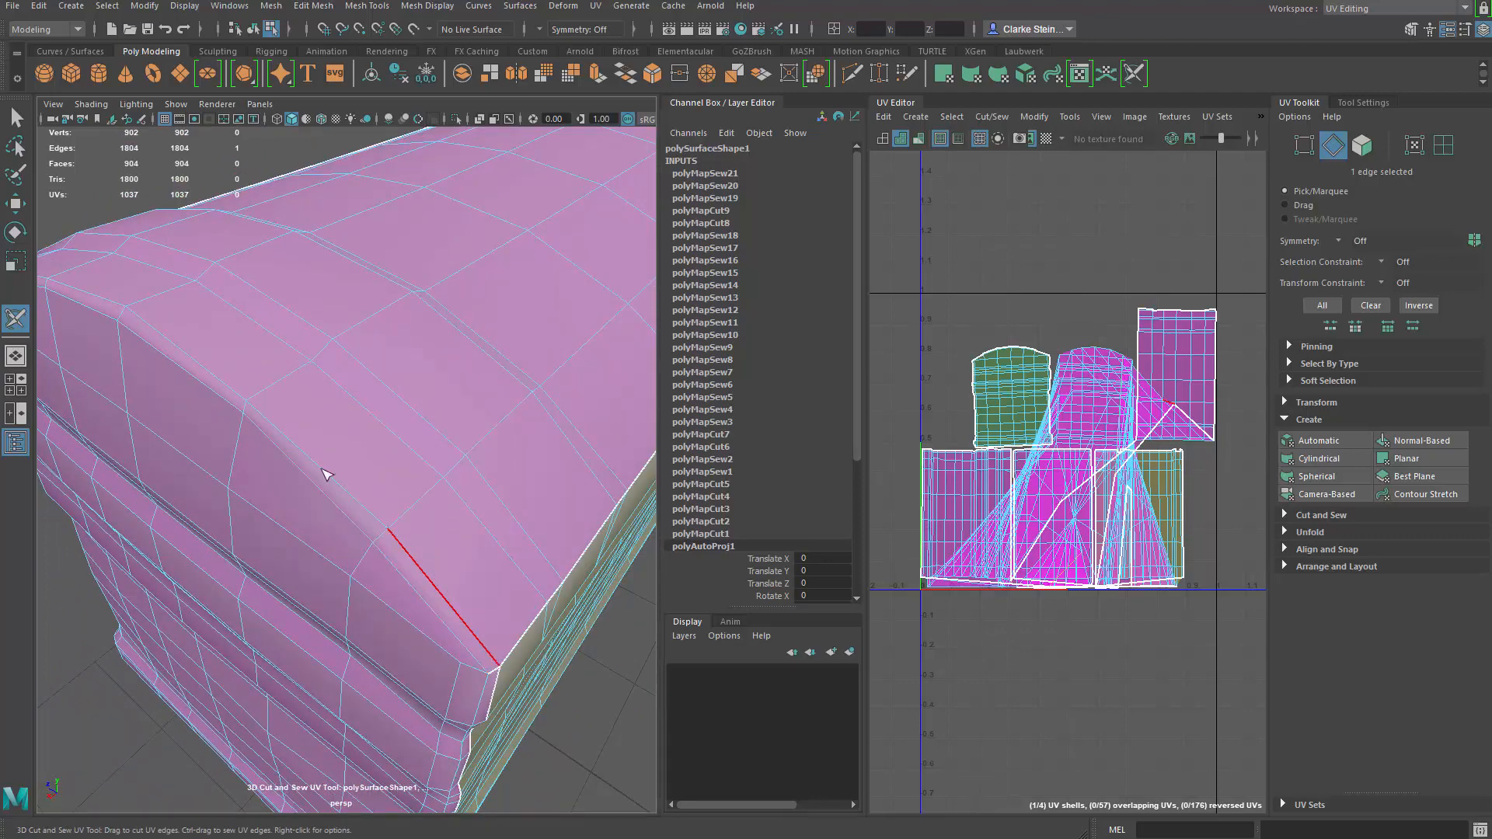
pyautogui.keyDown('alt'); pyautogui.moveTo(327, 474); pyautogui.dragTo(272, 442); pyautogui.keyUp('alt')
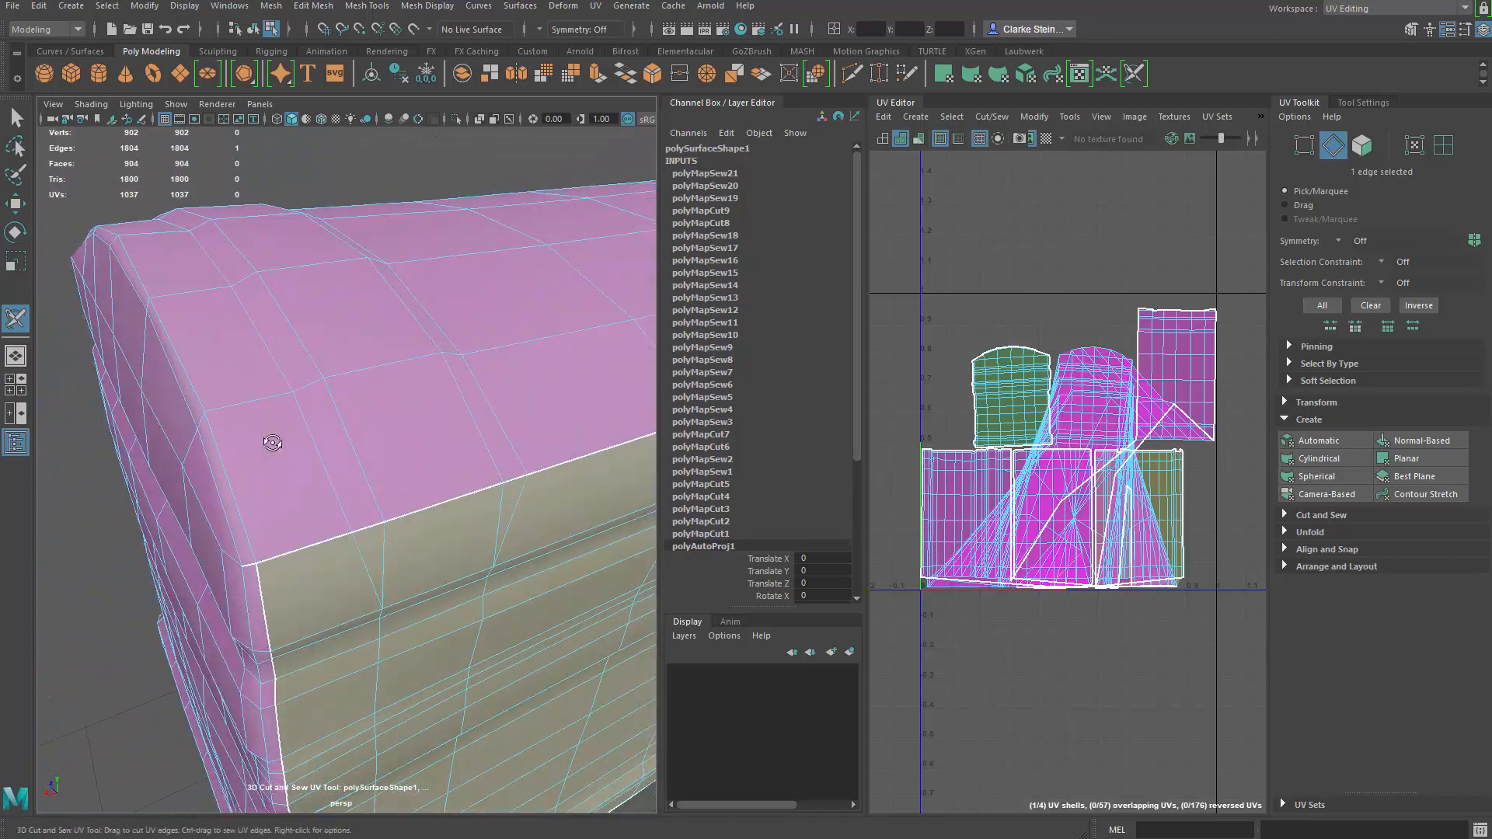
pyautogui.doubleClick(239, 507)
pyautogui.keyDown('alt'); pyautogui.moveTo(240, 506); pyautogui.dragTo(395, 515); pyautogui.keyUp('alt')
pyautogui.keyDown('alt'); pyautogui.moveTo(329, 551); pyautogui.dragTo(426, 516); pyautogui.keyUp('alt')
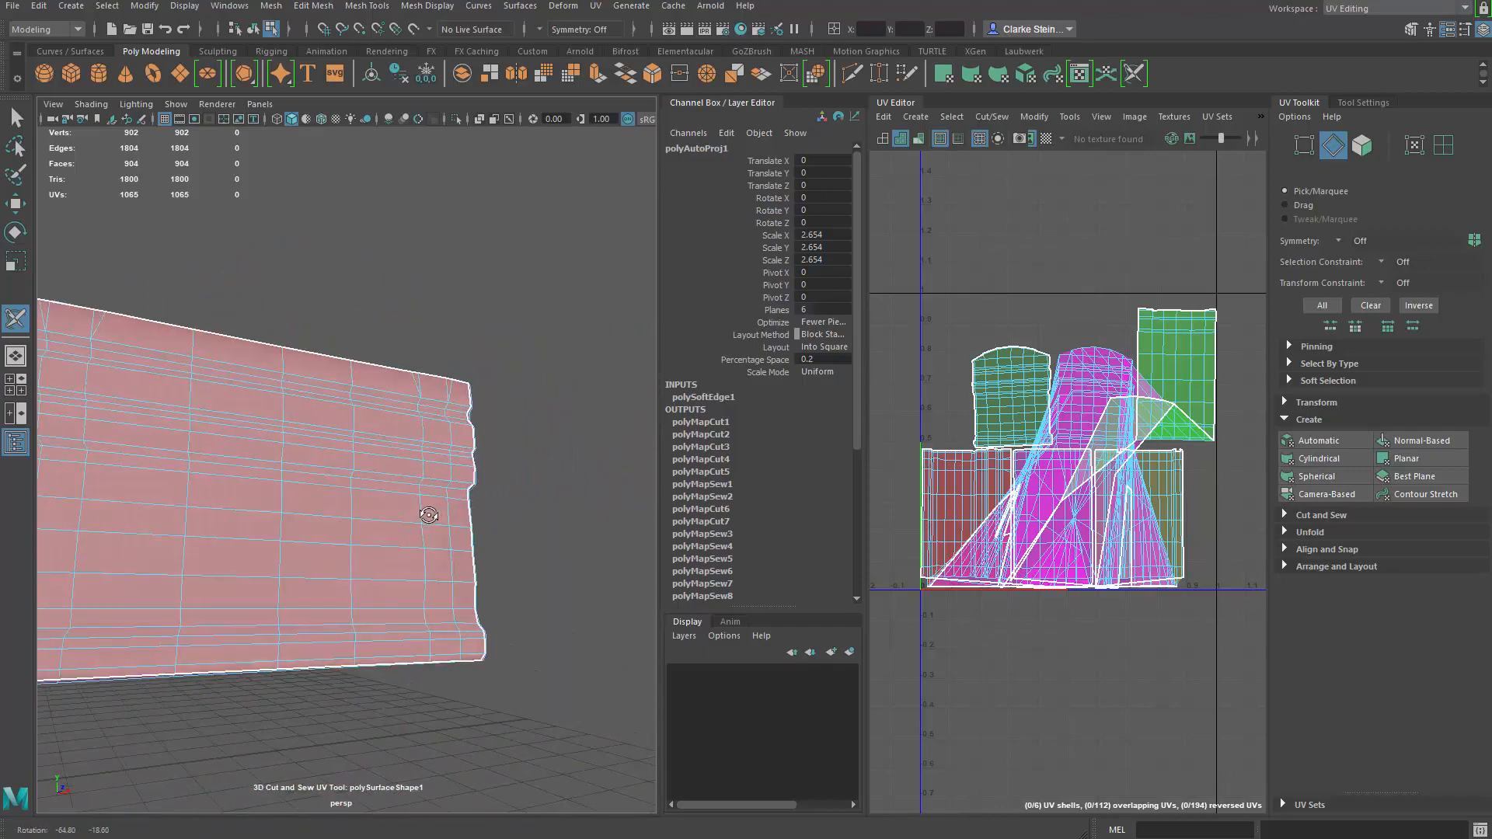
# - Cut the UV edges along the lid's lower slope and the upper part of the adjoining vertical corner
pyautogui.keyDown('alt'); pyautogui.moveTo(233, 539); pyautogui.dragTo(458, 528); pyautogui.keyUp('alt')
pyautogui.keyDown('alt'); pyautogui.moveTo(369, 557); pyautogui.dragTo(333, 595); pyautogui.keyUp('alt')
pyautogui.scroll(5, 466, 591)
pyautogui.scroll(3, 412, 511)
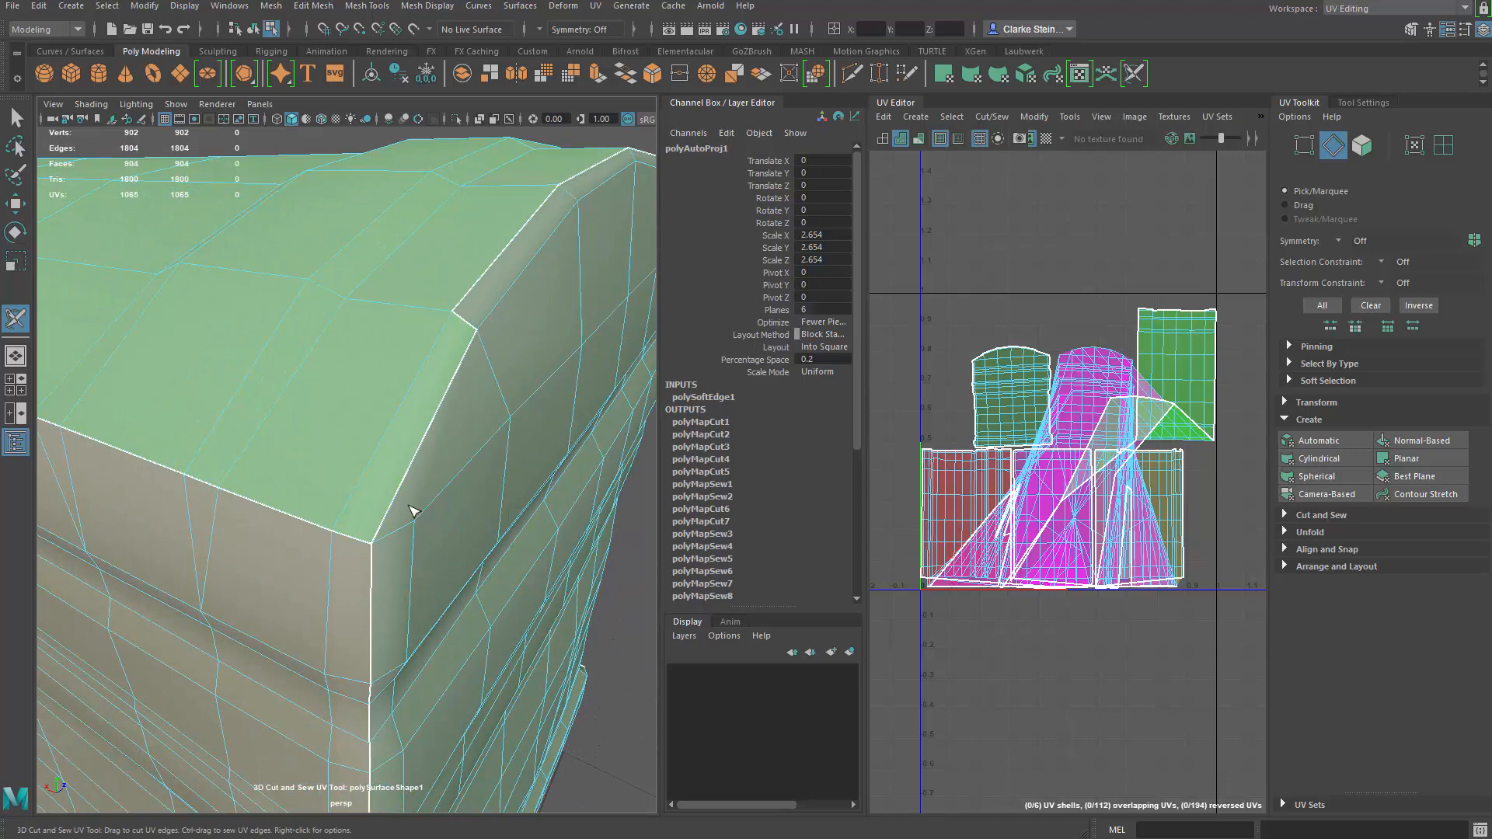
pyautogui.click(403, 432)
pyautogui.keyDown('alt'); pyautogui.moveTo(393, 467); pyautogui.dragTo(386, 499); pyautogui.keyUp('alt')
pyautogui.click(448, 358)
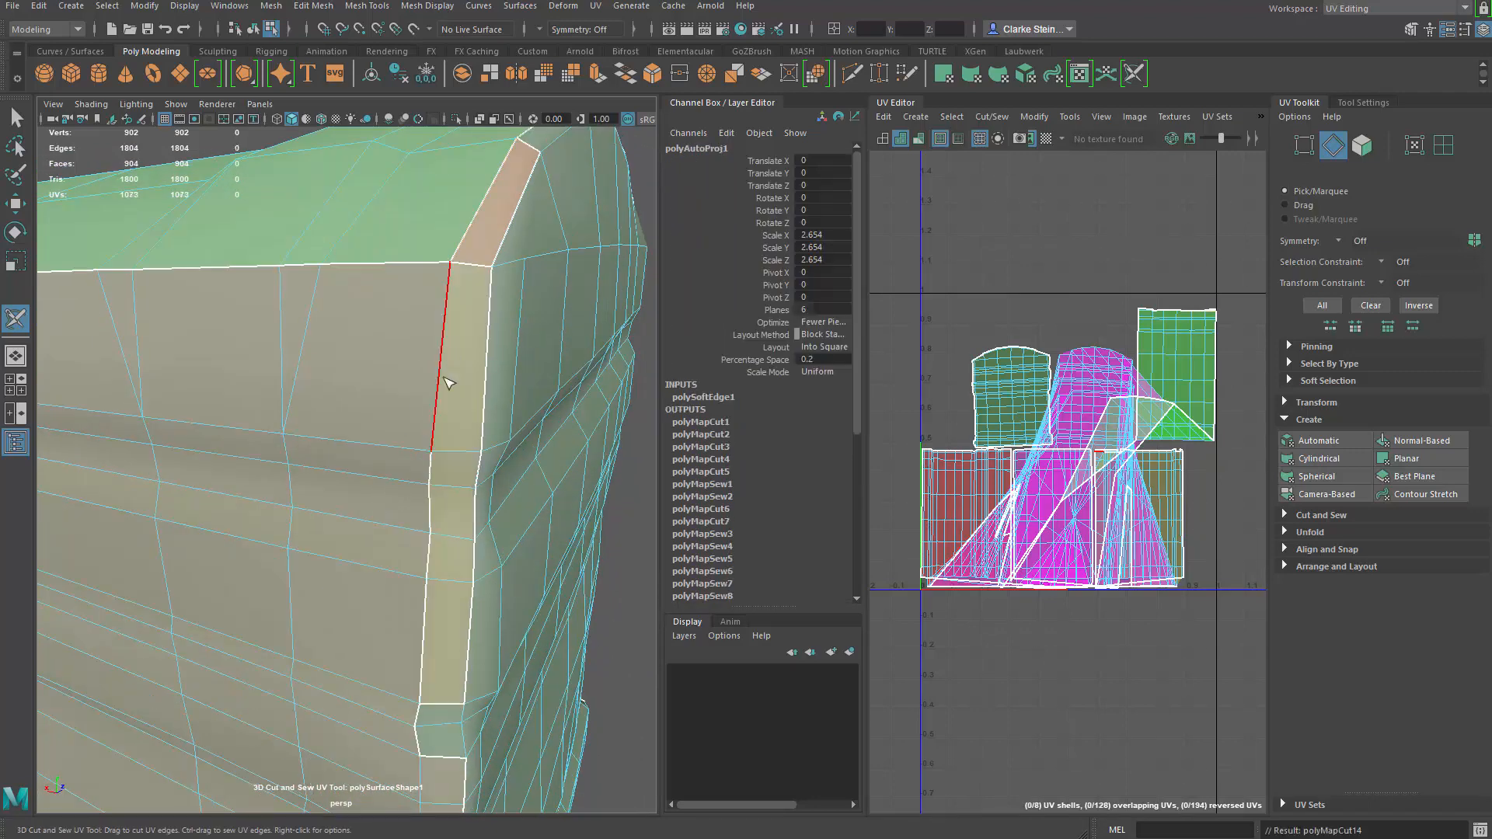
# - Cut the remaining UV edges down that vertical corner to the chest's base
pyautogui.keyDown('alt'); pyautogui.moveTo(443, 377); pyautogui.dragTo(404, 340); pyautogui.keyUp('alt')
pyautogui.click(430, 266)
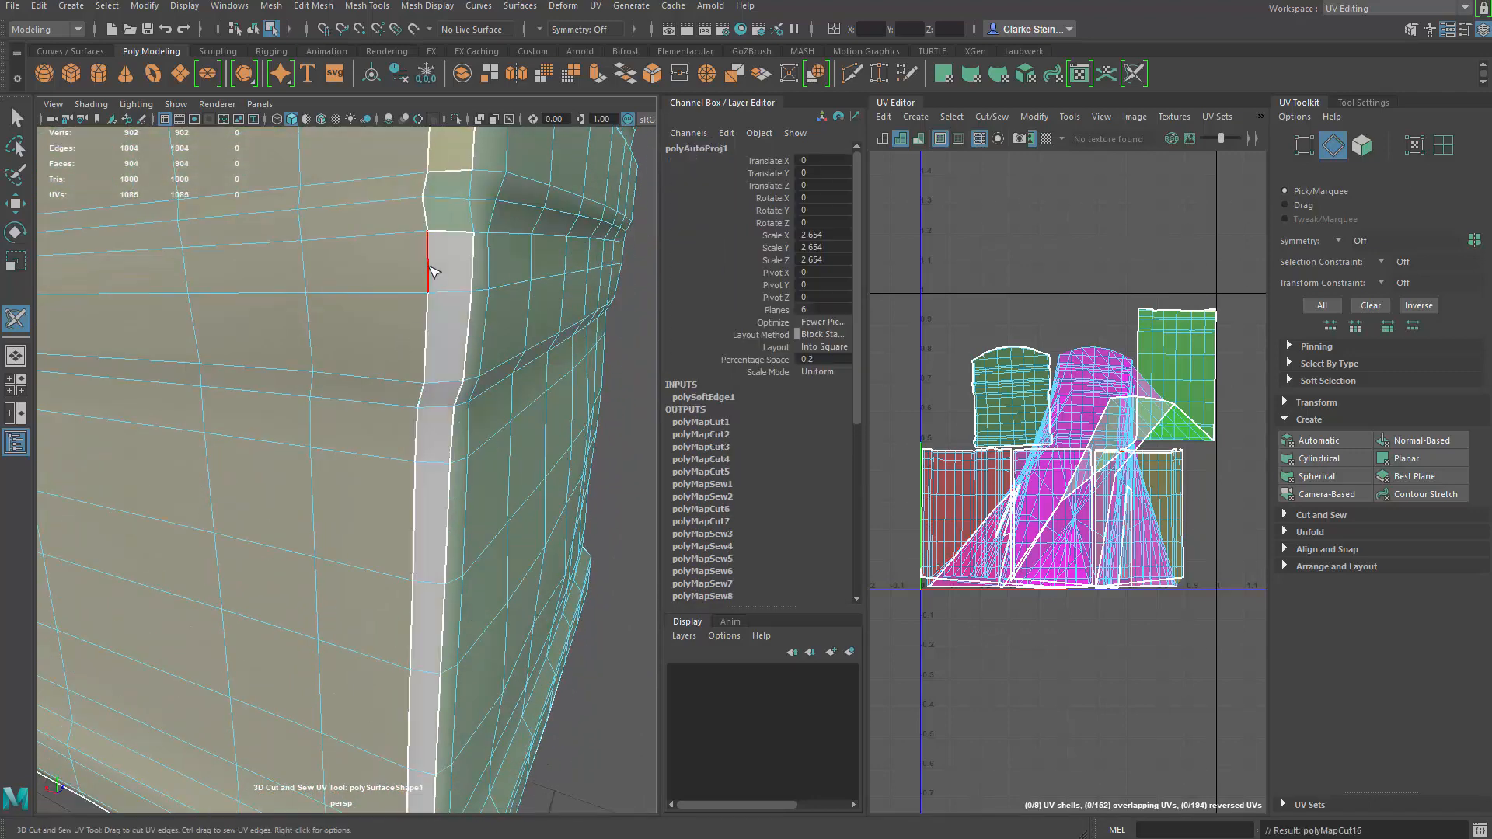
pyautogui.keyDown('alt'); pyautogui.moveTo(433, 267); pyautogui.dragTo(336, 433); pyautogui.keyUp('alt')
pyautogui.scroll(3, 460, 569)
pyautogui.keyDown('alt'); pyautogui.moveTo(460, 569); pyautogui.dragTo(455, 513); pyautogui.keyUp('alt')
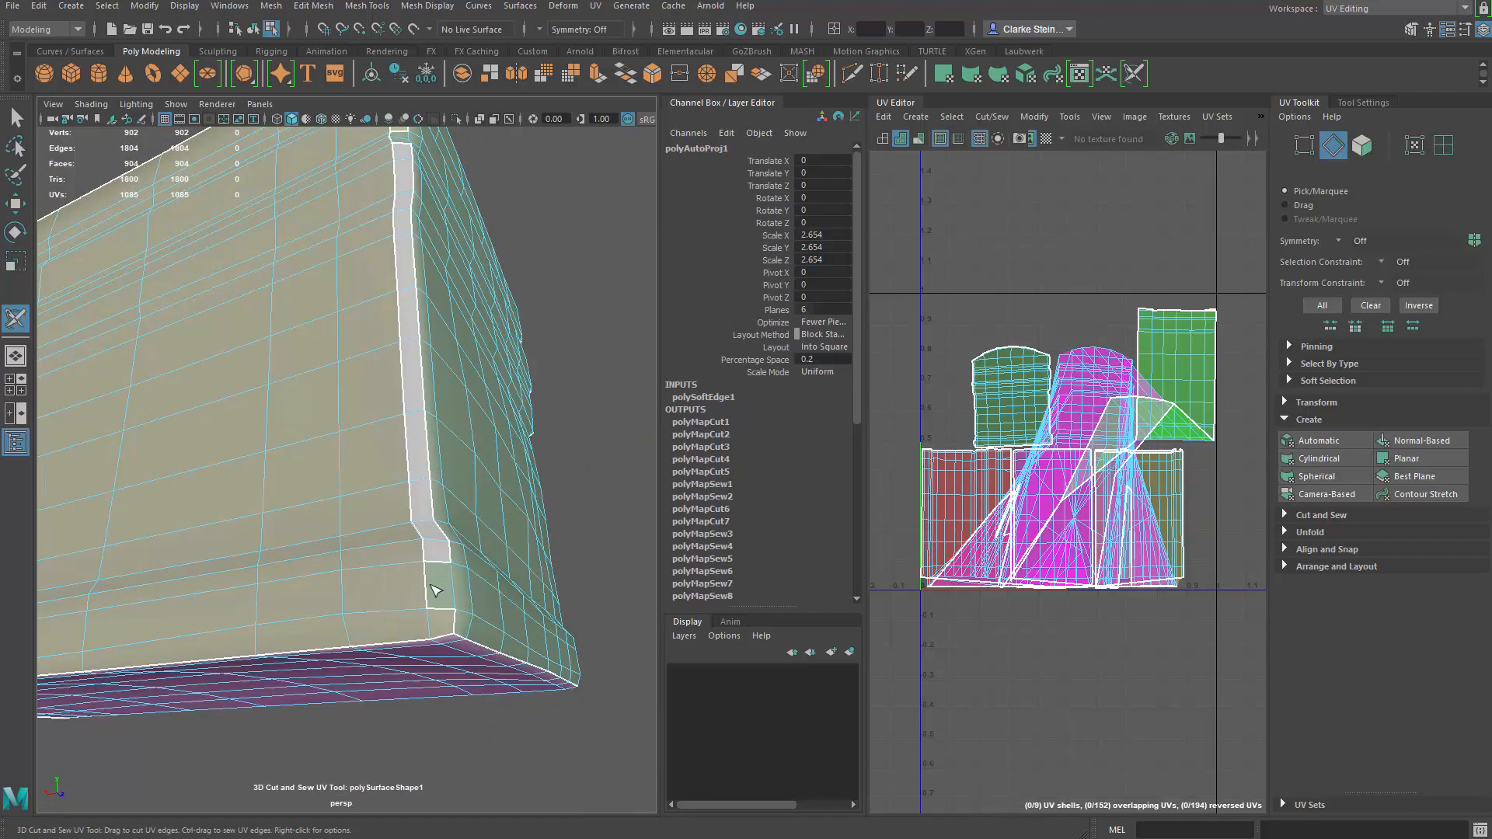
pyautogui.click(431, 624)
# - Cut the sloped lid edge at the end panel's other corner and sew the beveled strip to the end panel
pyautogui.keyDown('alt'); pyautogui.moveTo(509, 565); pyautogui.dragTo(334, 635); pyautogui.keyUp('alt')
pyautogui.scroll(3, 333, 636)
pyautogui.click(422, 451)
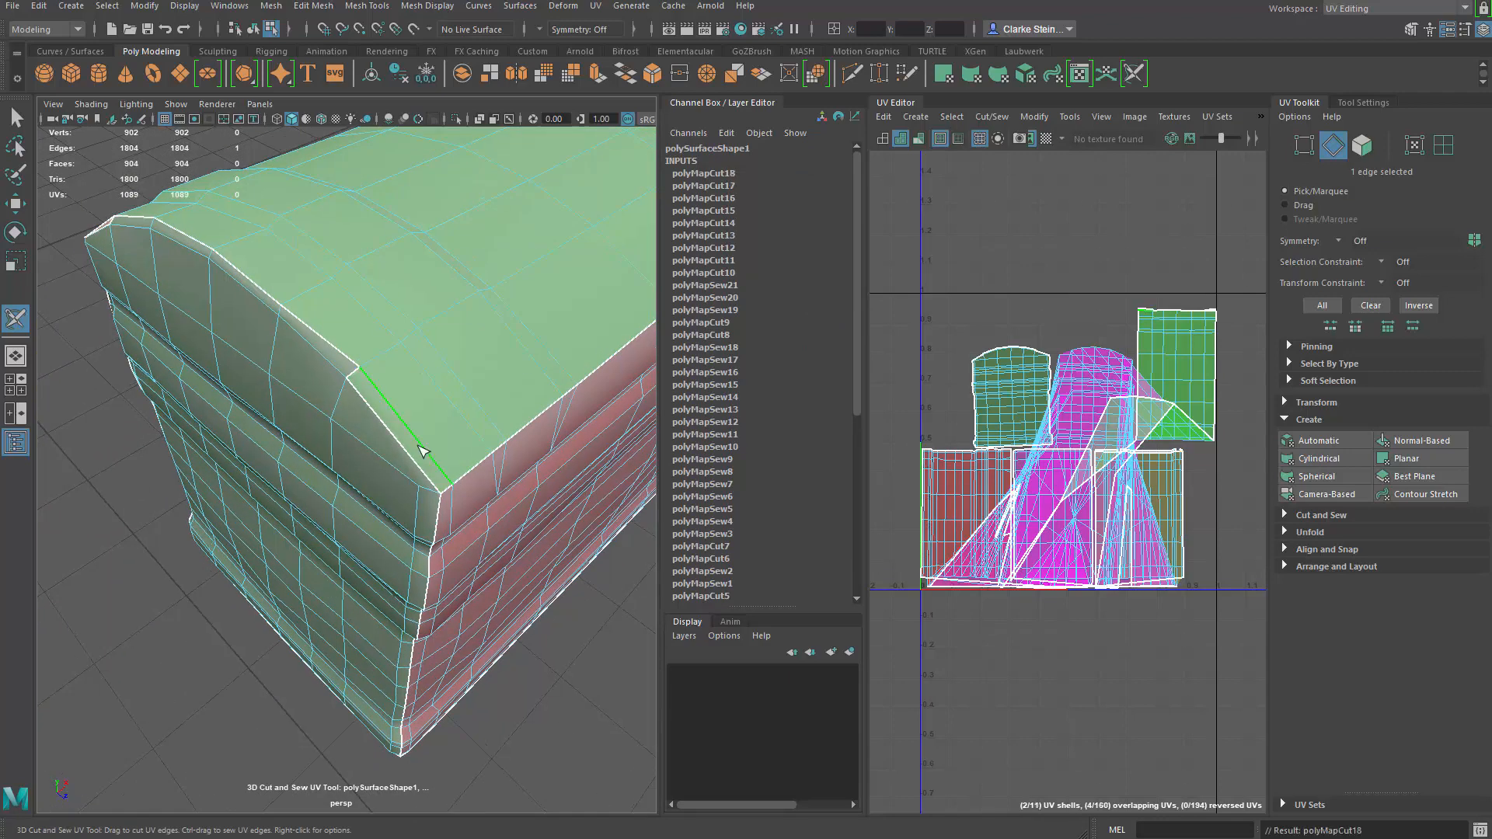
pyautogui.keyDown('alt'); pyautogui.moveTo(422, 452); pyautogui.dragTo(449, 448); pyautogui.keyUp('alt')
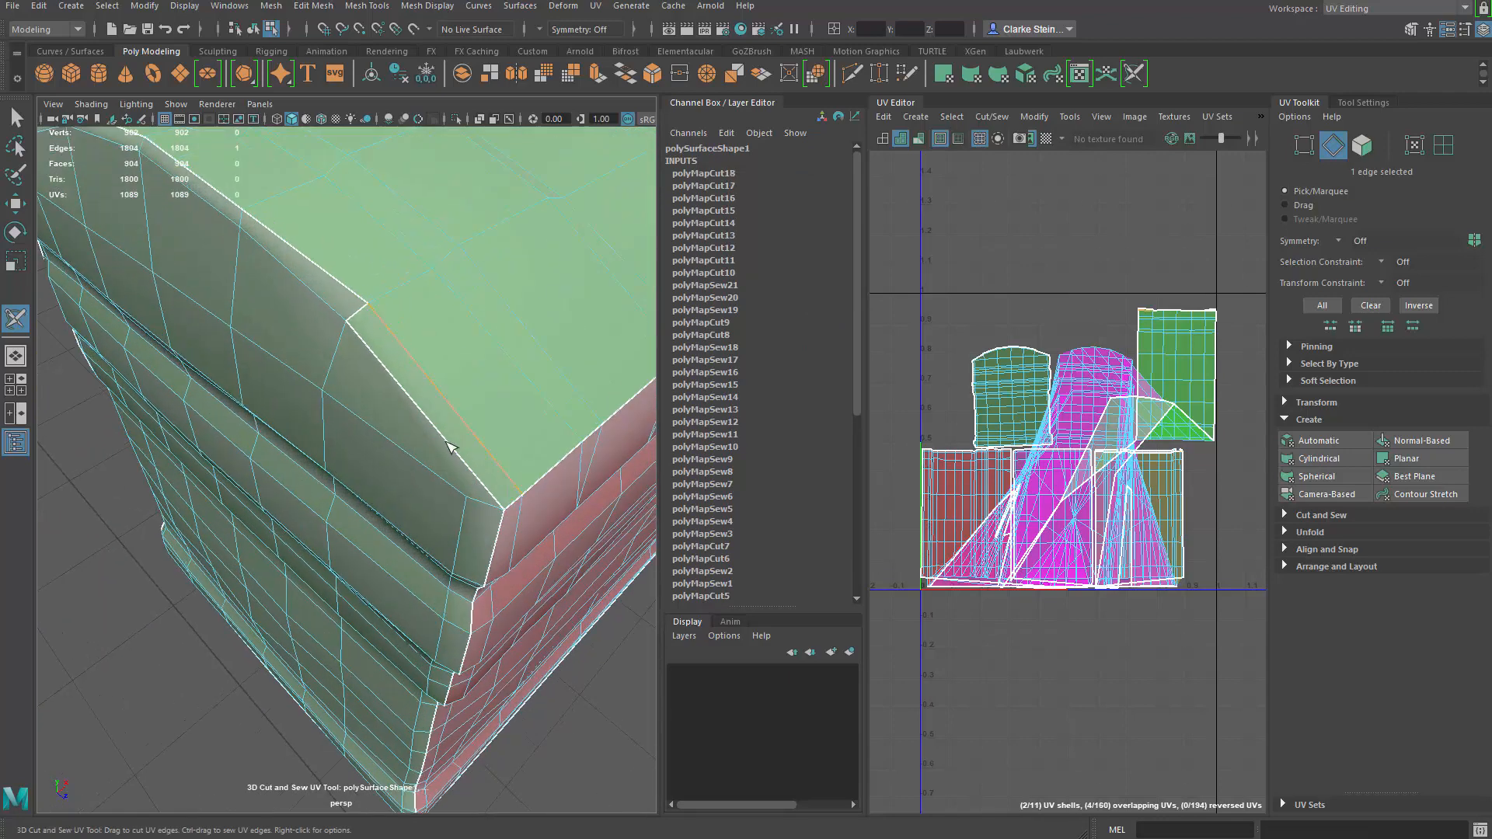
pyautogui.keyDown('ctrl'); pyautogui.click(436, 431); pyautogui.keyUp('ctrl')
pyautogui.keyDown('ctrl'); pyautogui.click(358, 318); pyautogui.keyUp('ctrl')
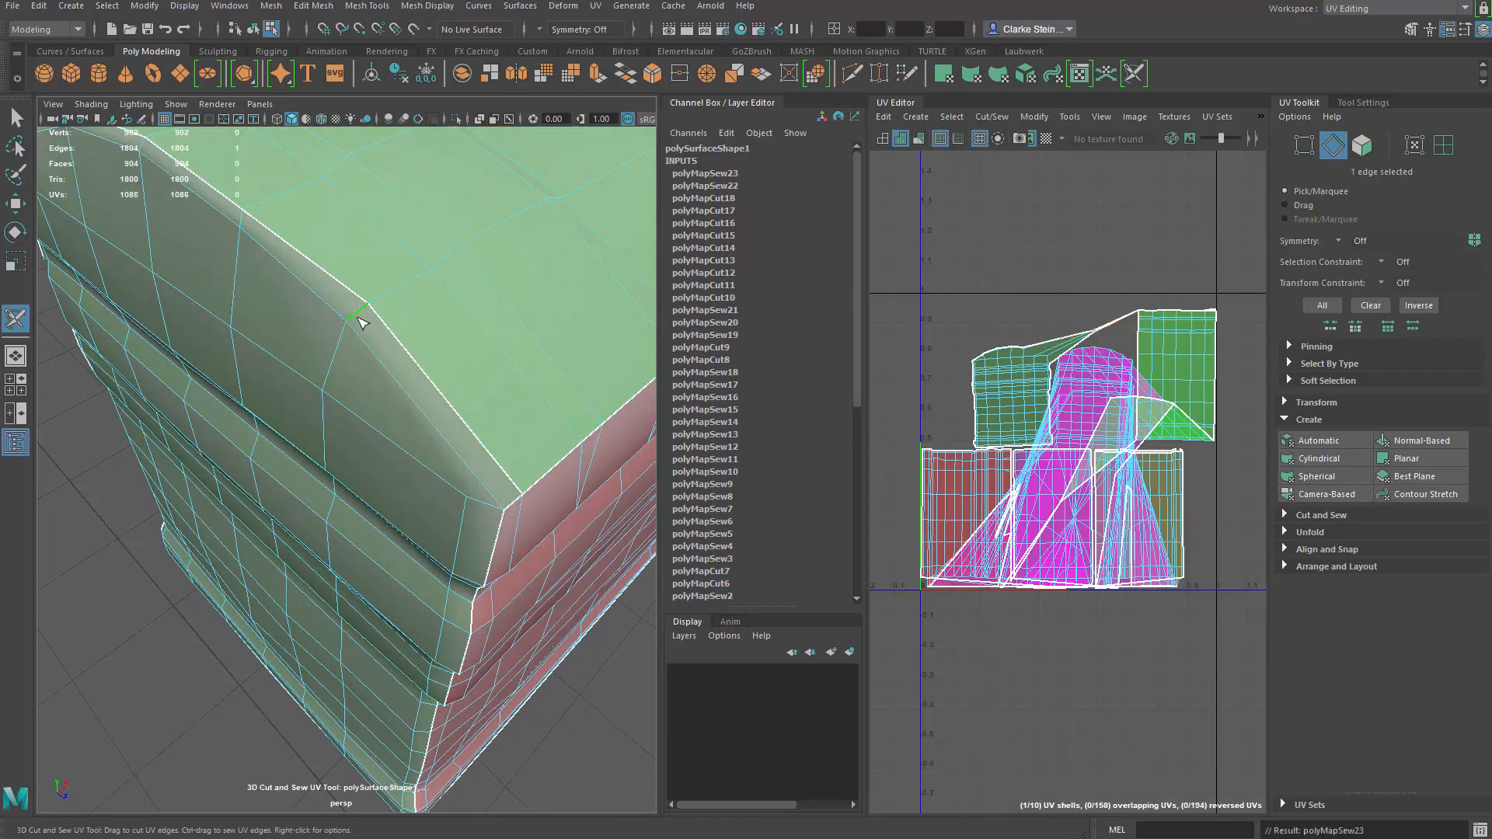
# - Cut the vertical corner strip free from the long side and sew it to the end panel
pyautogui.keyDown('alt'); pyautogui.moveTo(526, 606); pyautogui.dragTo(406, 406); pyautogui.keyUp('alt')
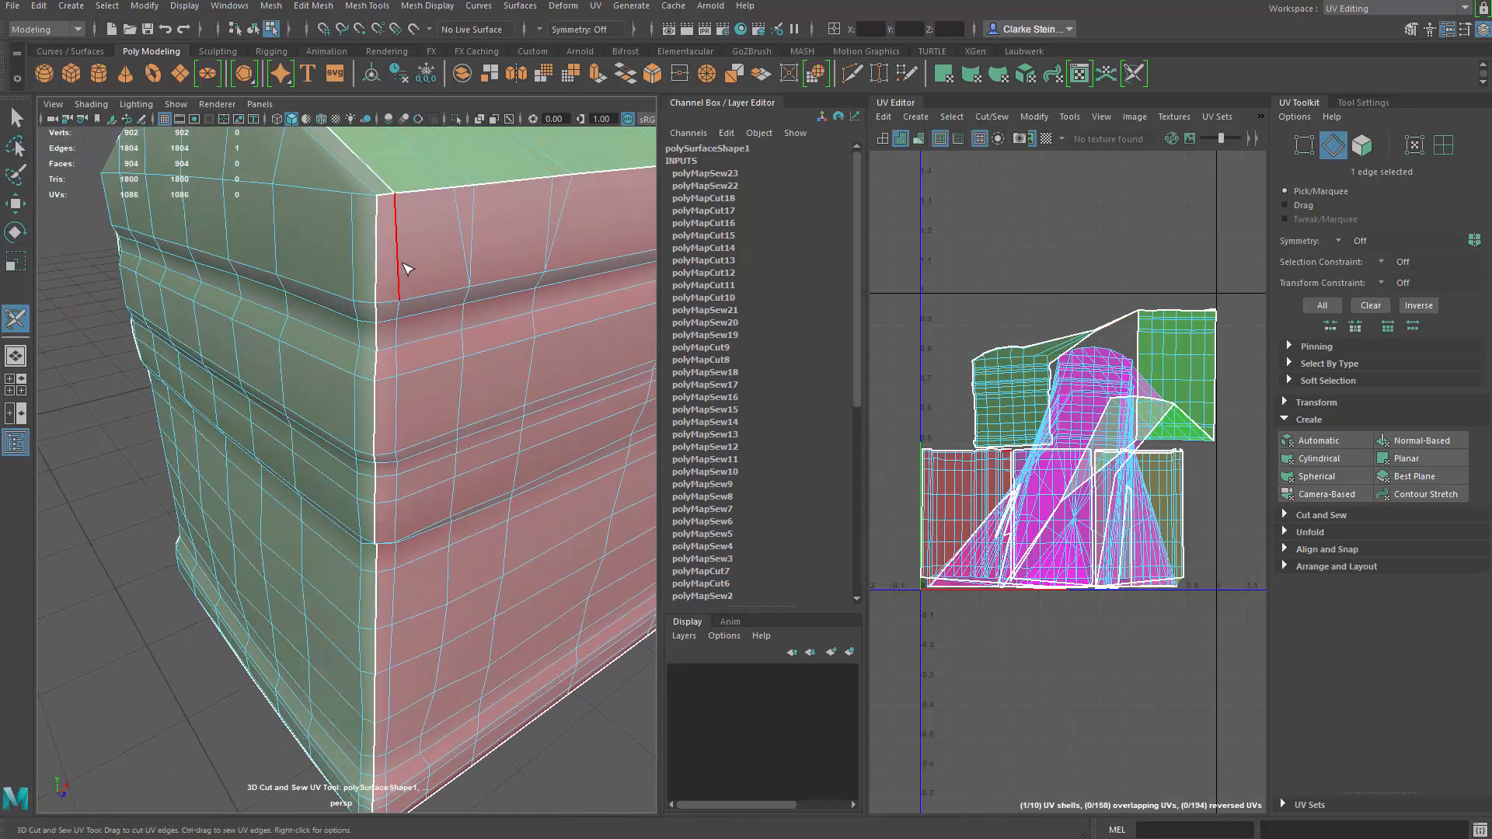
pyautogui.moveTo(403, 266)
pyautogui.mouseDown()
pyautogui.moveTo(432, 516)
pyautogui.moveTo(386, 226)
pyautogui.mouseUp()
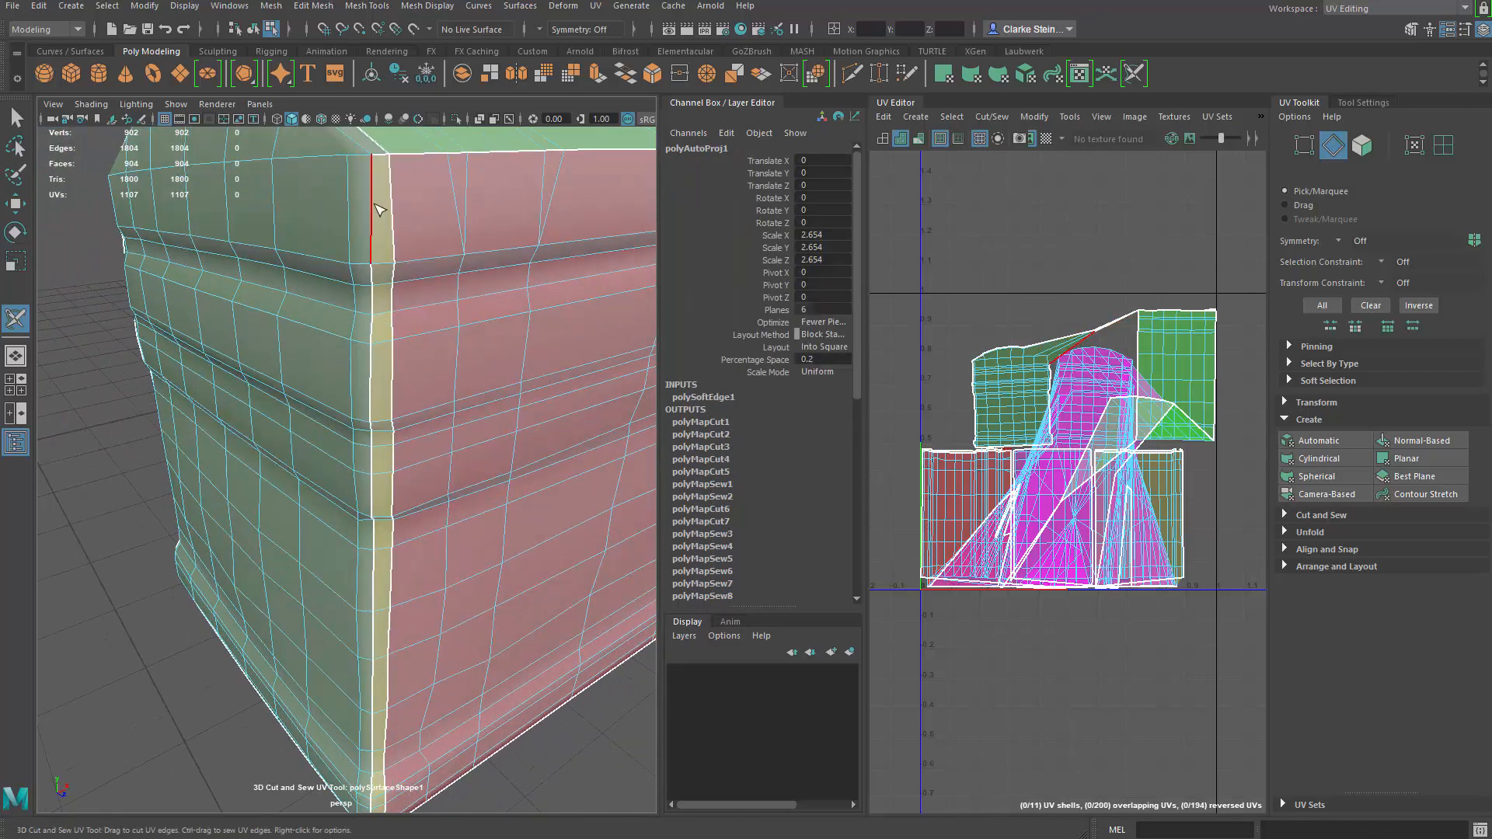
pyautogui.keyDown('ctrl'); pyautogui.click(382, 172); pyautogui.keyUp('ctrl')
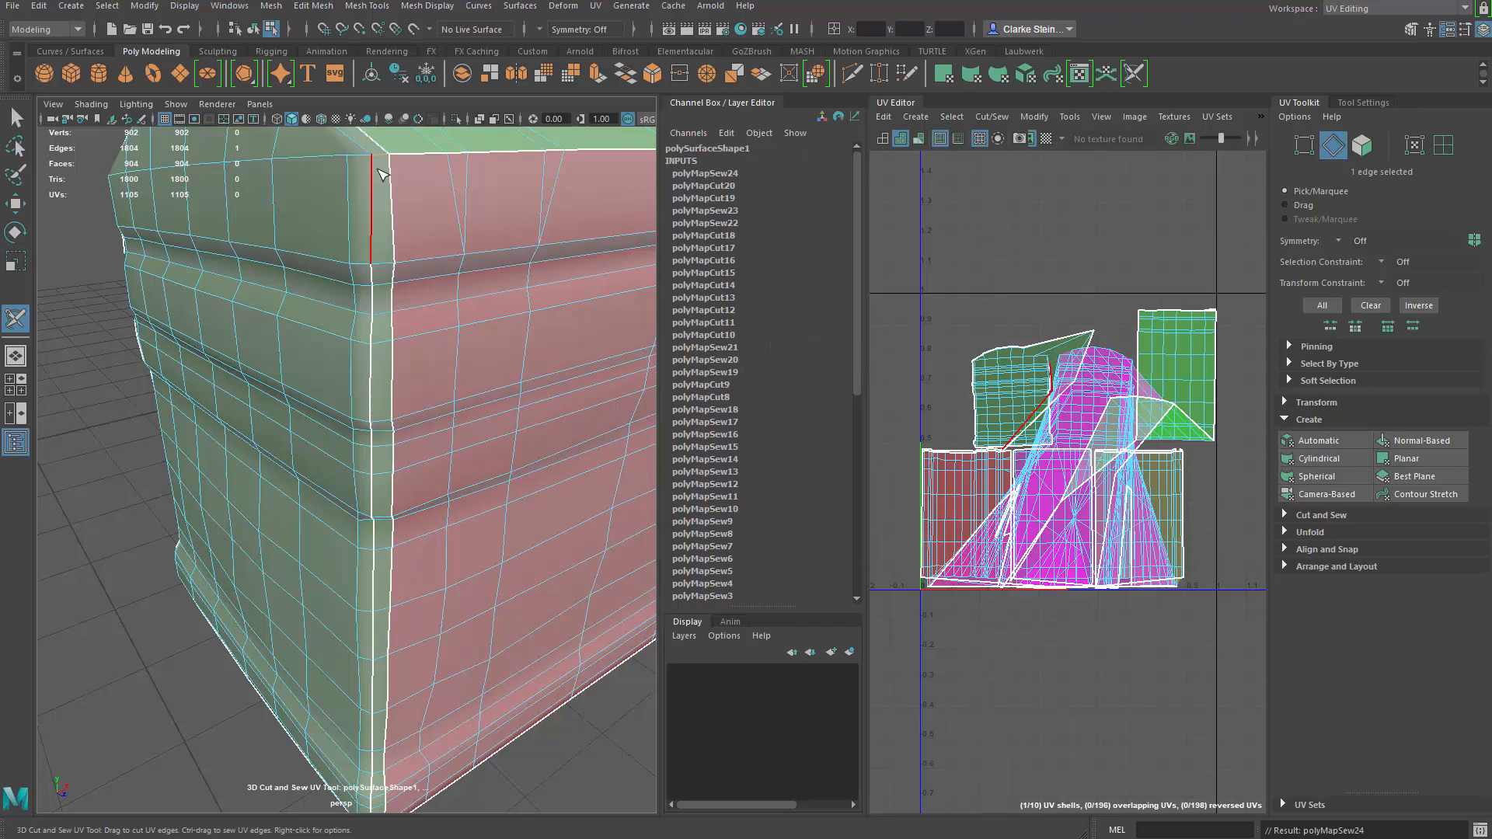
pyautogui.keyDown('ctrl'); pyautogui.click(369, 284); pyautogui.keyUp('ctrl')
pyautogui.keyDown('alt'); pyautogui.moveTo(371, 281); pyautogui.dragTo(477, 649); pyautogui.keyUp('alt')
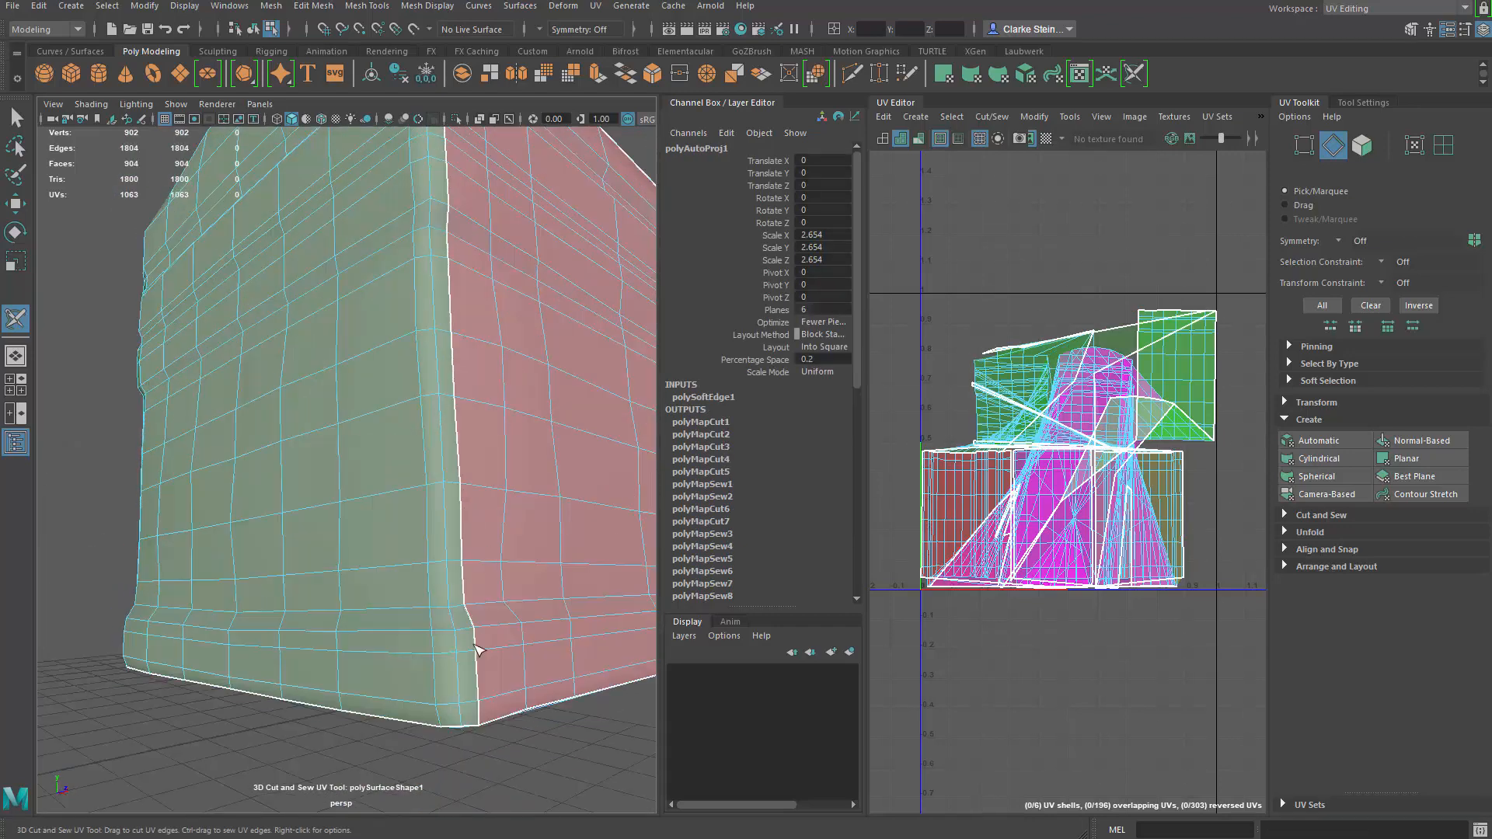
# - Sew the leftover short UV edges on the end panel's opposite corner strip, from the lid down to the base
pyautogui.keyDown('alt'); pyautogui.moveTo(450, 351); pyautogui.dragTo(446, 426); pyautogui.keyUp('alt')
pyautogui.keyDown('ctrl'); pyautogui.click(469, 371); pyautogui.keyUp('ctrl')
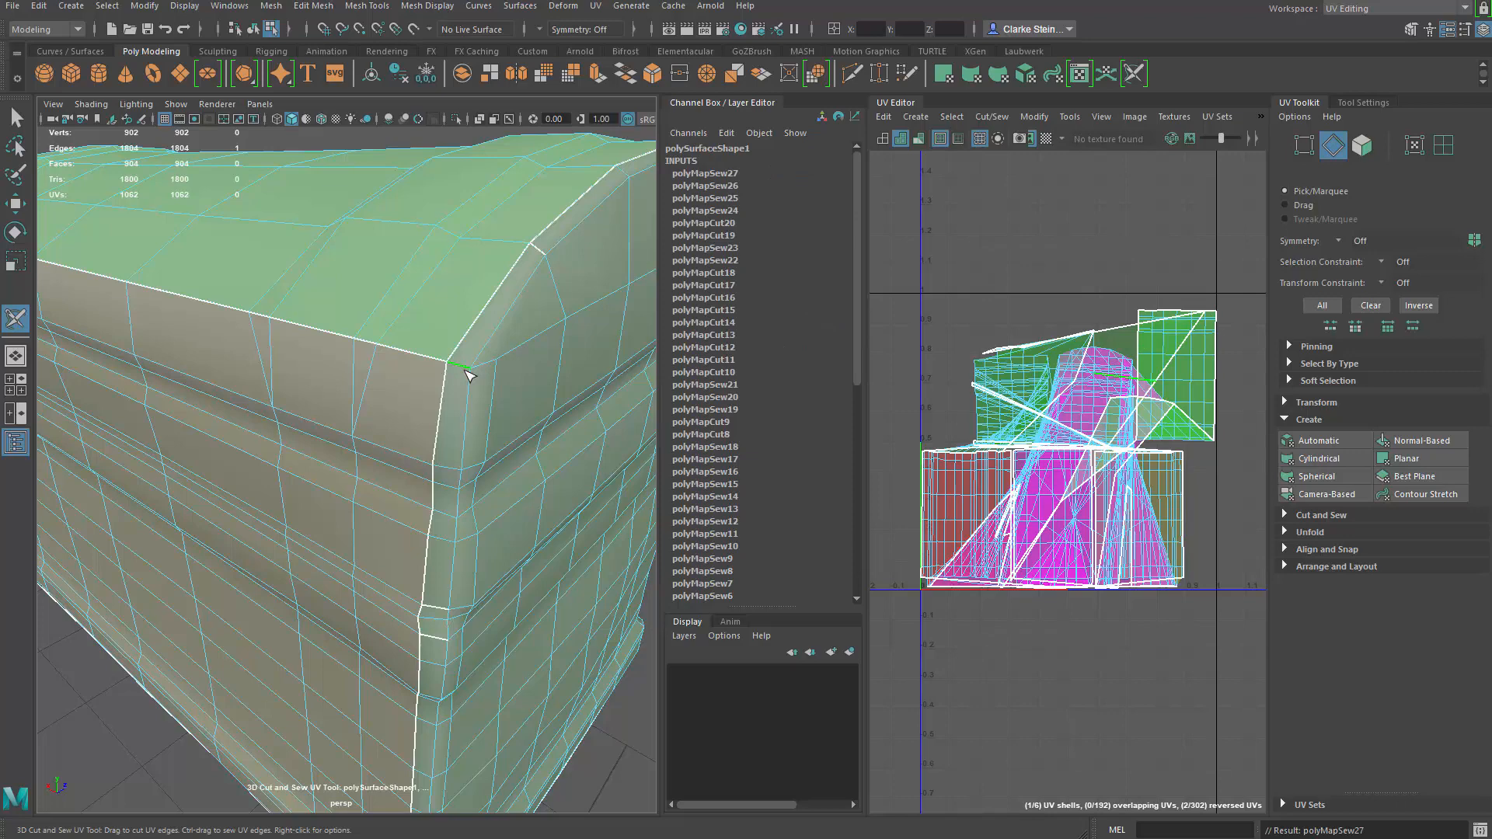
pyautogui.keyDown('ctrl'); pyautogui.click(438, 609); pyautogui.keyUp('ctrl')
pyautogui.keyDown('ctrl'); pyautogui.click(435, 638); pyautogui.keyUp('ctrl')
pyautogui.keyDown('alt'); pyautogui.moveTo(436, 639); pyautogui.dragTo(423, 583); pyautogui.keyUp('alt')
pyautogui.keyDown('alt'); pyautogui.moveTo(424, 583); pyautogui.dragTo(411, 466, button='middle'); pyautogui.keyUp('alt')
pyautogui.keyDown('alt'); pyautogui.moveTo(397, 549); pyautogui.dragTo(456, 470); pyautogui.keyUp('alt')
pyautogui.keyDown('ctrl'); pyautogui.click(429, 532); pyautogui.keyUp('ctrl')
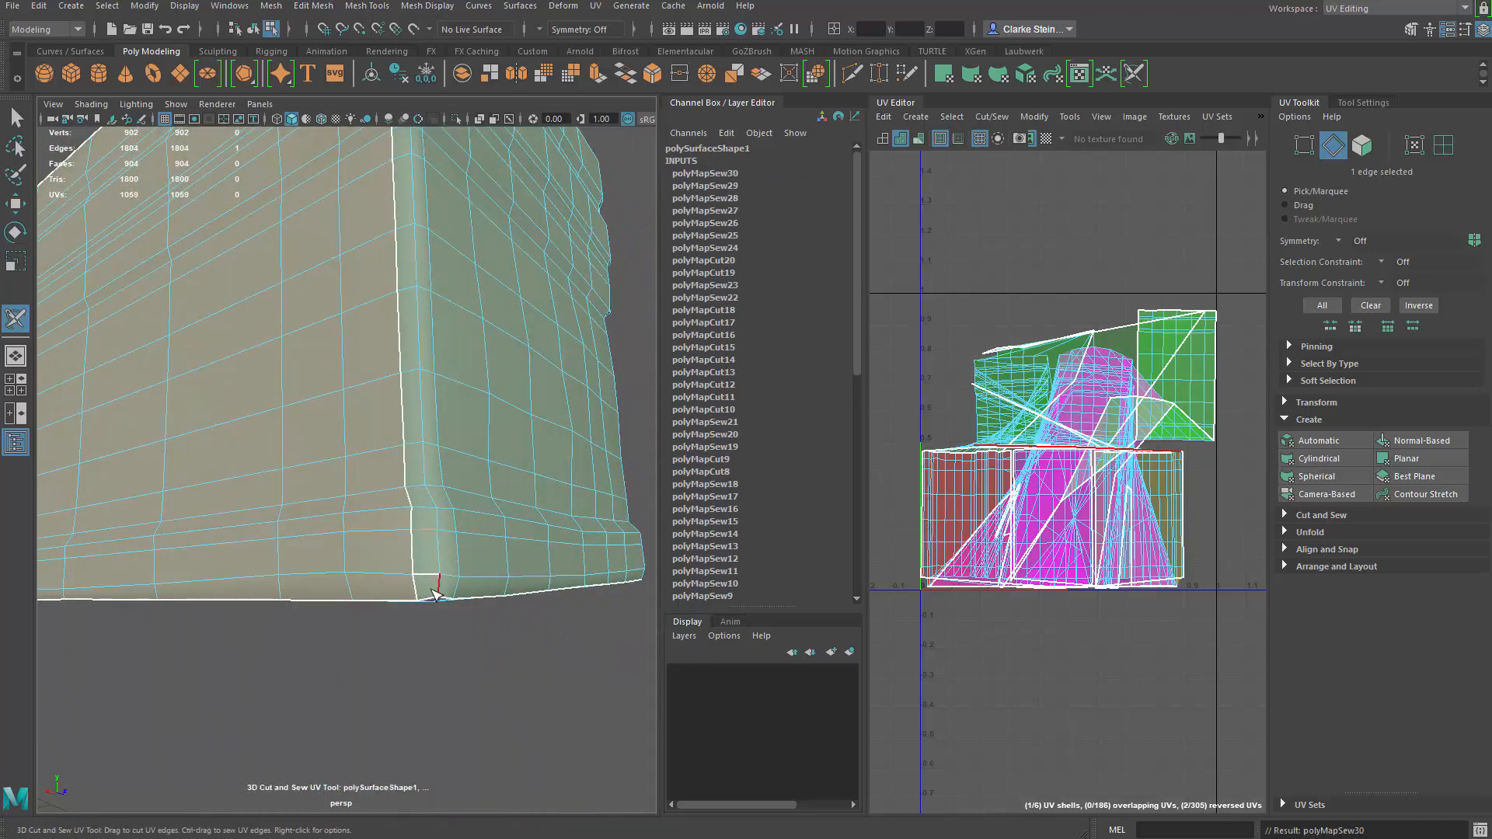
pyautogui.keyDown('ctrl'); pyautogui.click(426, 580); pyautogui.keyUp('ctrl')
# - Inspect the finished UV seams around the chest from several sides
pyautogui.keyDown('alt'); pyautogui.moveTo(440, 589); pyautogui.dragTo(362, 543, button='right'); pyautogui.keyUp('alt')
pyautogui.keyDown('alt'); pyautogui.moveTo(363, 543); pyautogui.dragTo(488, 579); pyautogui.keyUp('alt')
pyautogui.keyDown('alt'); pyautogui.moveTo(488, 580); pyautogui.dragTo(435, 560, button='right'); pyautogui.keyUp('alt')
pyautogui.keyDown('alt'); pyautogui.moveTo(435, 561); pyautogui.dragTo(326, 520, button='middle'); pyautogui.keyUp('alt')
pyautogui.keyDown('alt'); pyautogui.moveTo(326, 519); pyautogui.dragTo(257, 544); pyautogui.keyUp('alt')
pyautogui.keyDown('alt'); pyautogui.moveTo(366, 579); pyautogui.dragTo(463, 609, button='right'); pyautogui.keyUp('alt')
pyautogui.keyDown('alt'); pyautogui.moveTo(463, 610); pyautogui.dragTo(412, 630); pyautogui.keyUp('alt')
pyautogui.keyDown('alt'); pyautogui.moveTo(413, 629); pyautogui.dragTo(466, 624, button='right'); pyautogui.keyUp('alt')
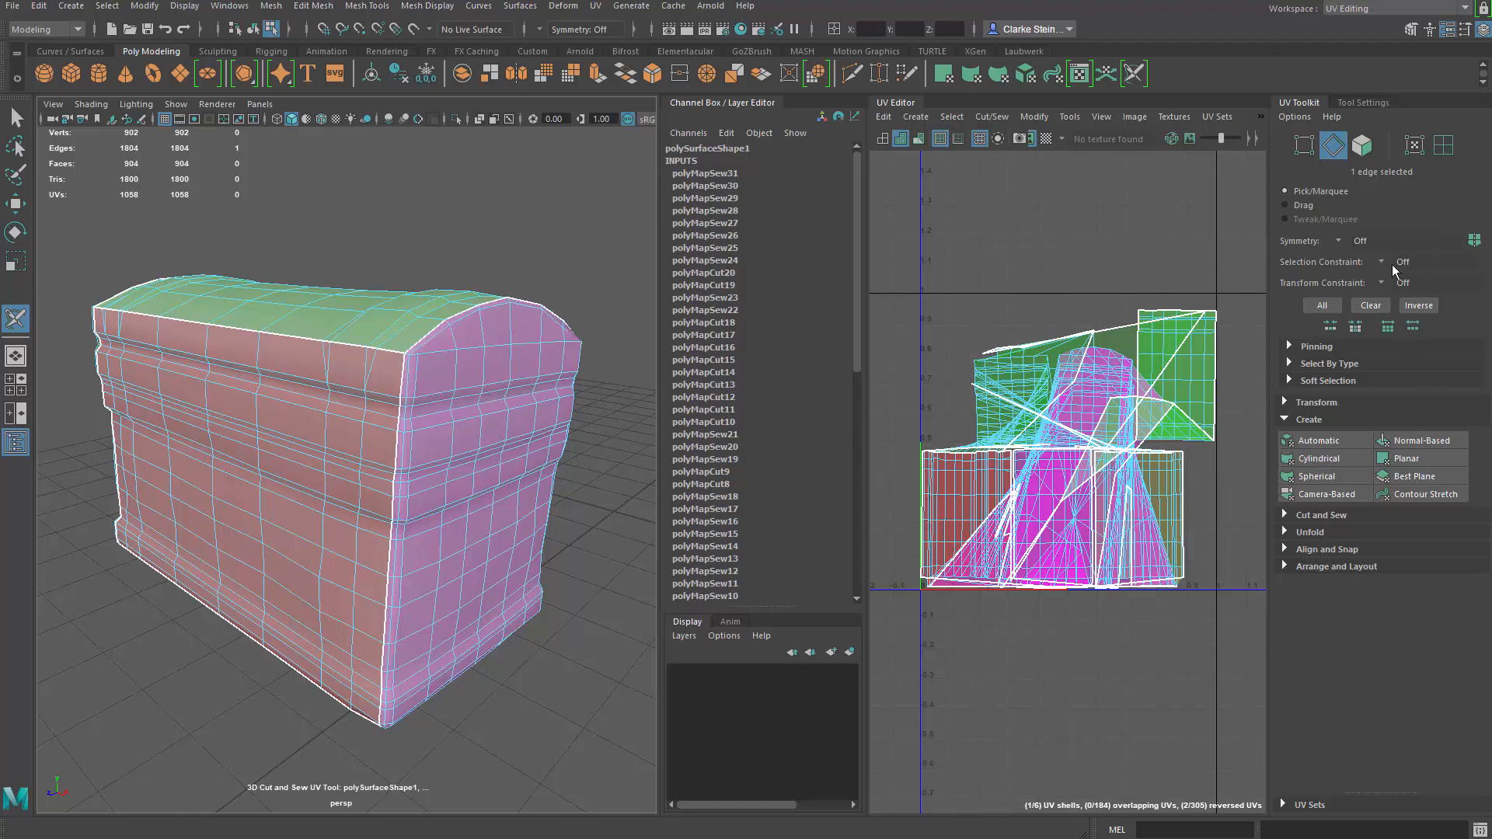
pyautogui.click(1289, 400)
pyautogui.scroll(-5, 1409, 393)
pyautogui.scroll(-1, 1409, 390)
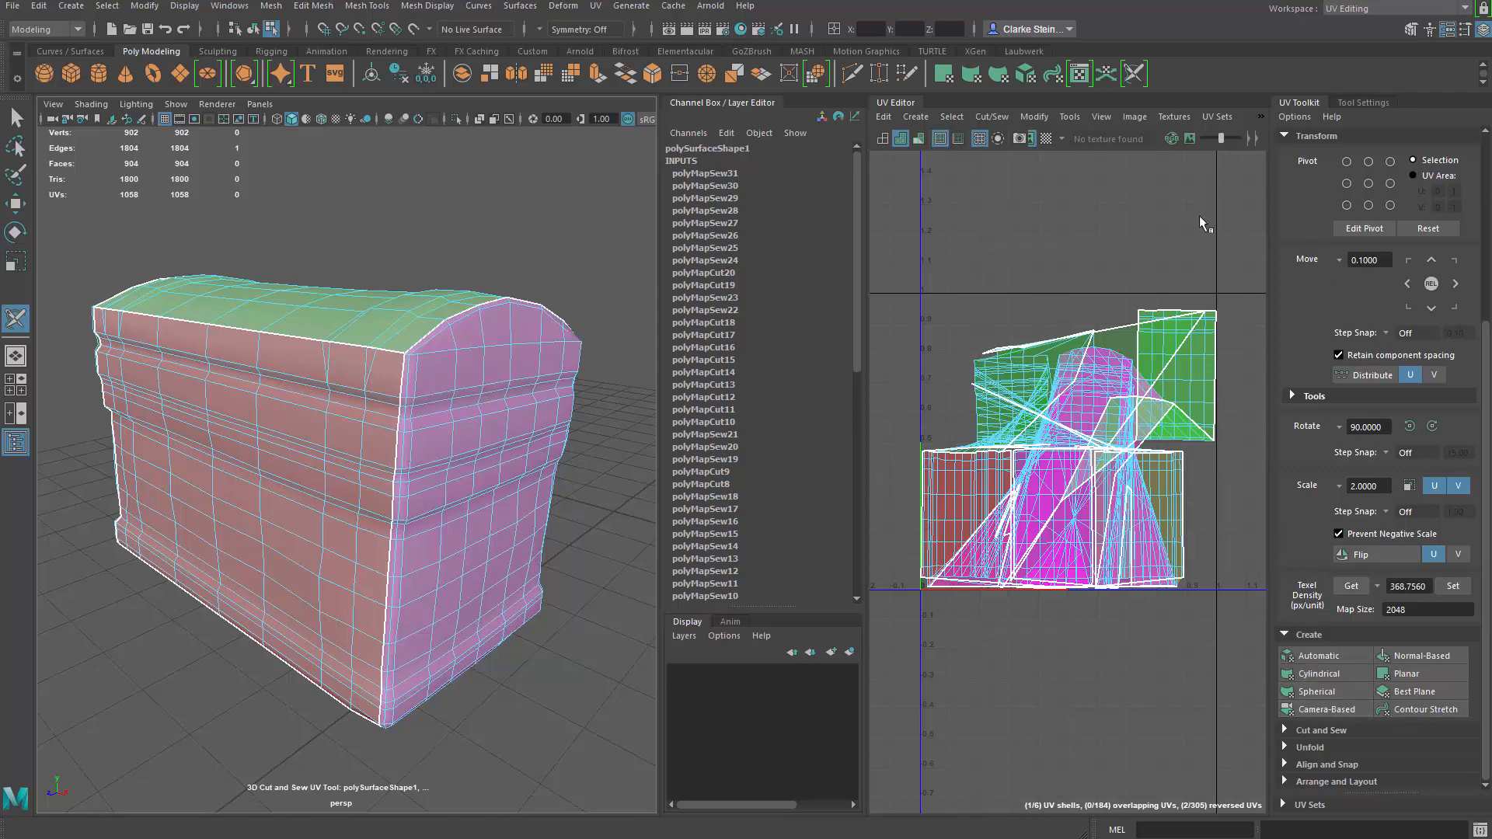
pyautogui.scroll(-5, 1158, 541)
pyautogui.scroll(4, 1158, 544)
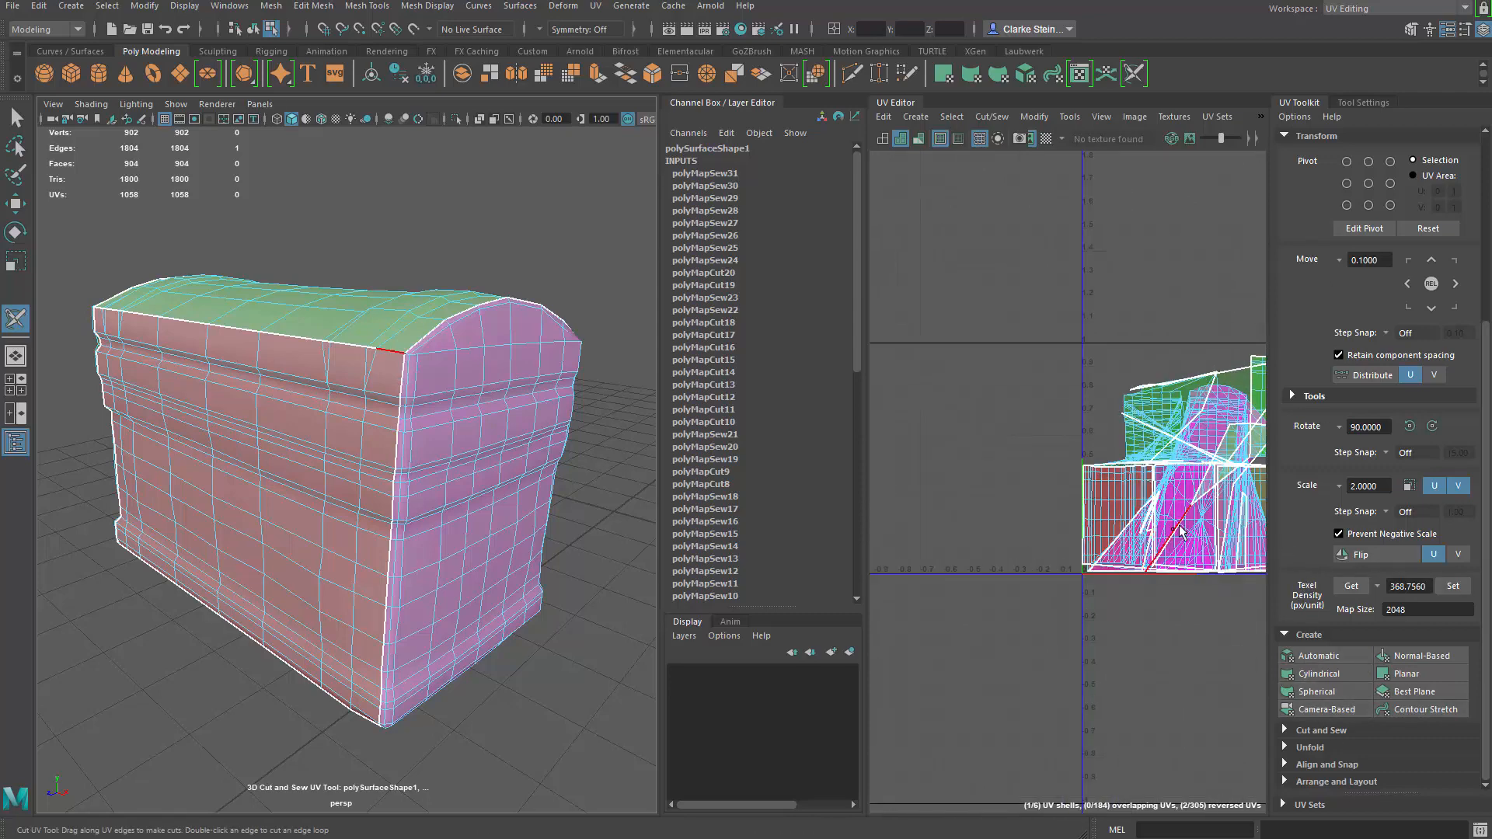
pyautogui.keyDown('alt'); pyautogui.moveTo(1163, 468); pyautogui.dragTo(1026, 434, button='middle'); pyautogui.keyUp('alt')
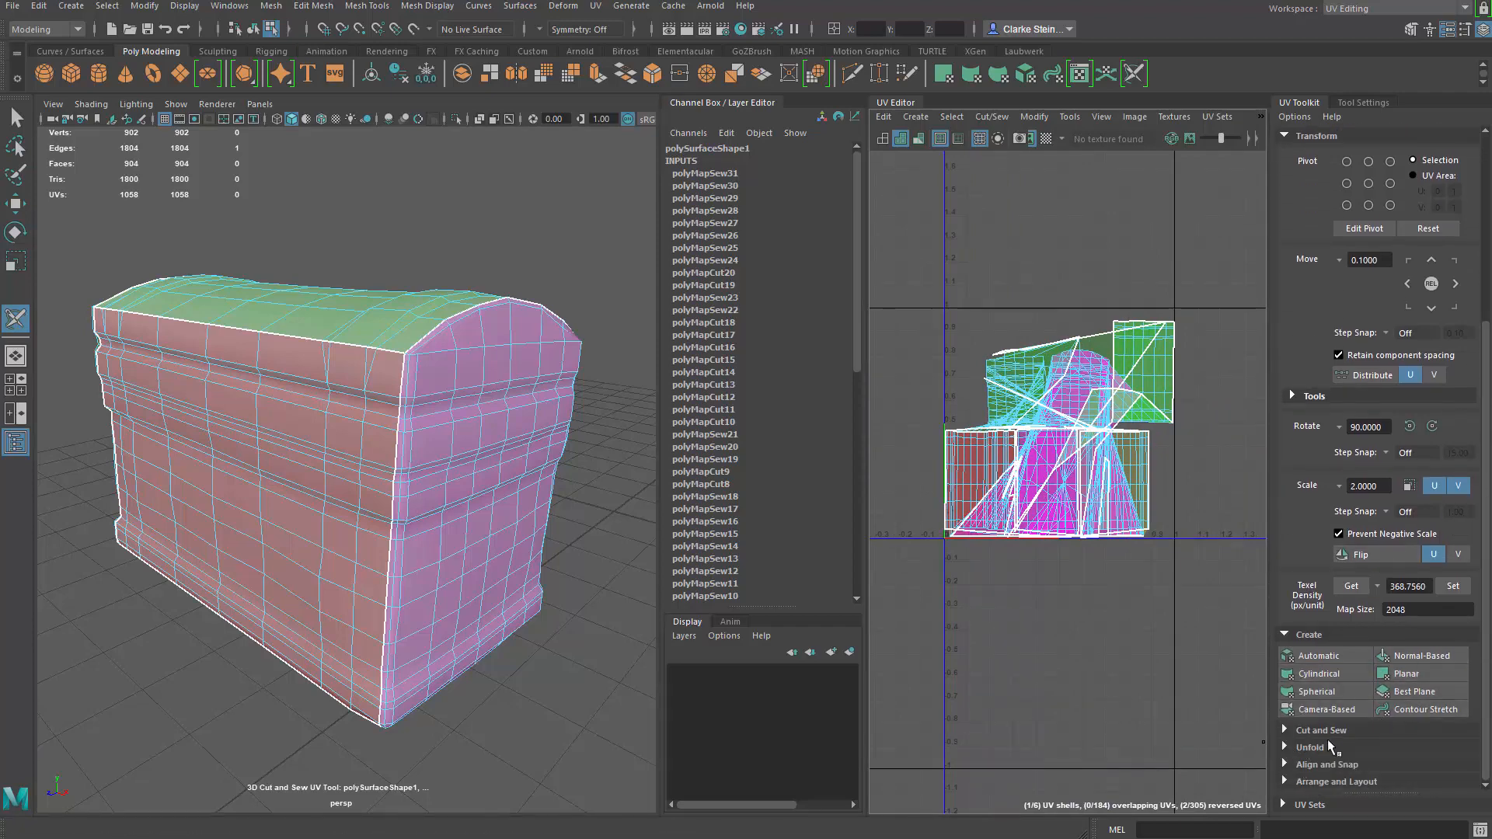
# - Apply a UV unfold using Unfold3D with 2 iterations, packing enabled, a 4096 map size and 15-pixel room space
pyautogui.click(1303, 747)
pyautogui.scroll(-3, 1303, 747)
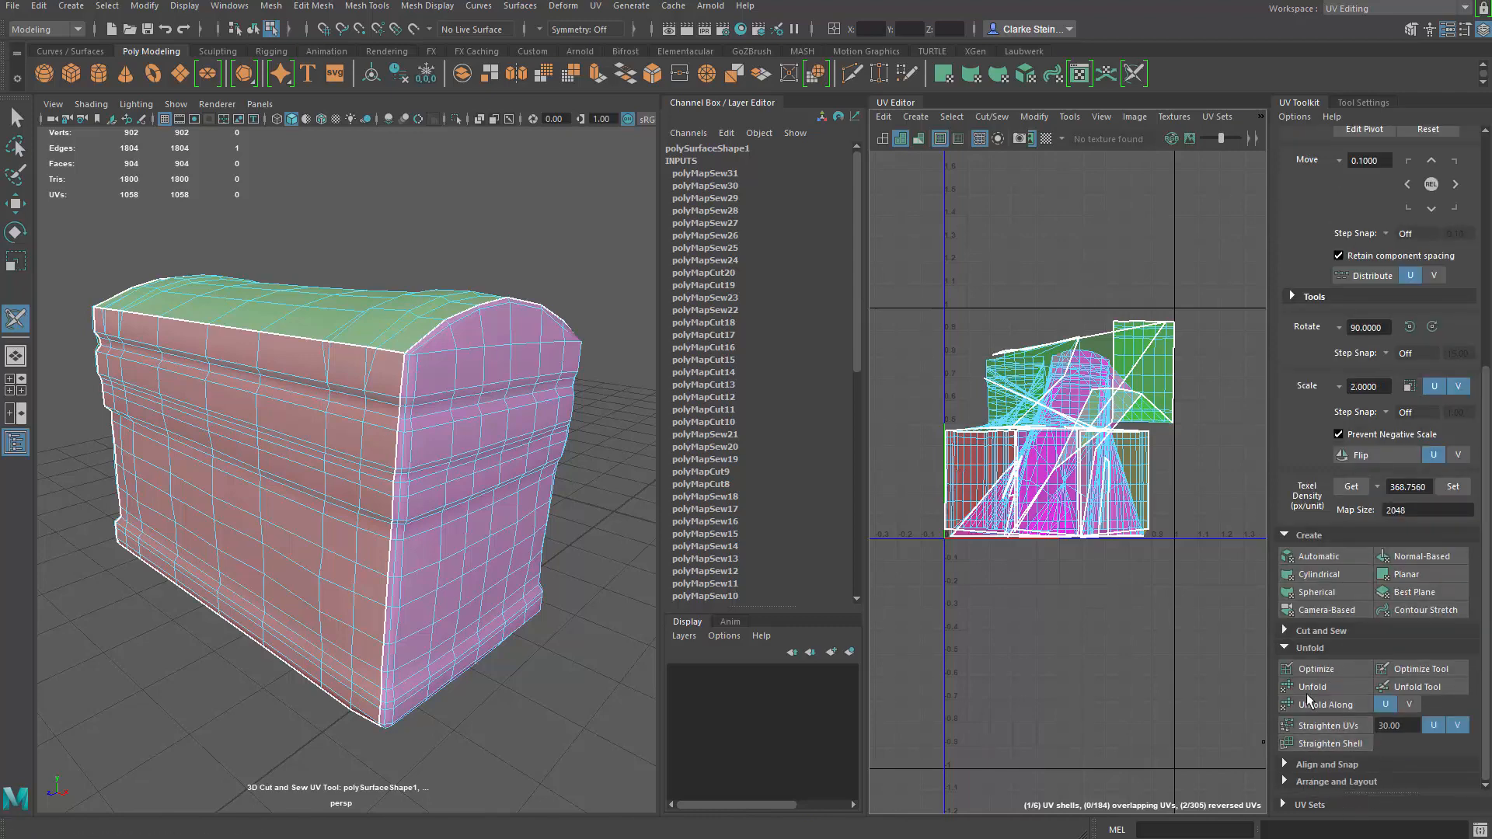
pyautogui.keyDown('shift'); pyautogui.click(1315, 688); pyautogui.keyUp('shift')
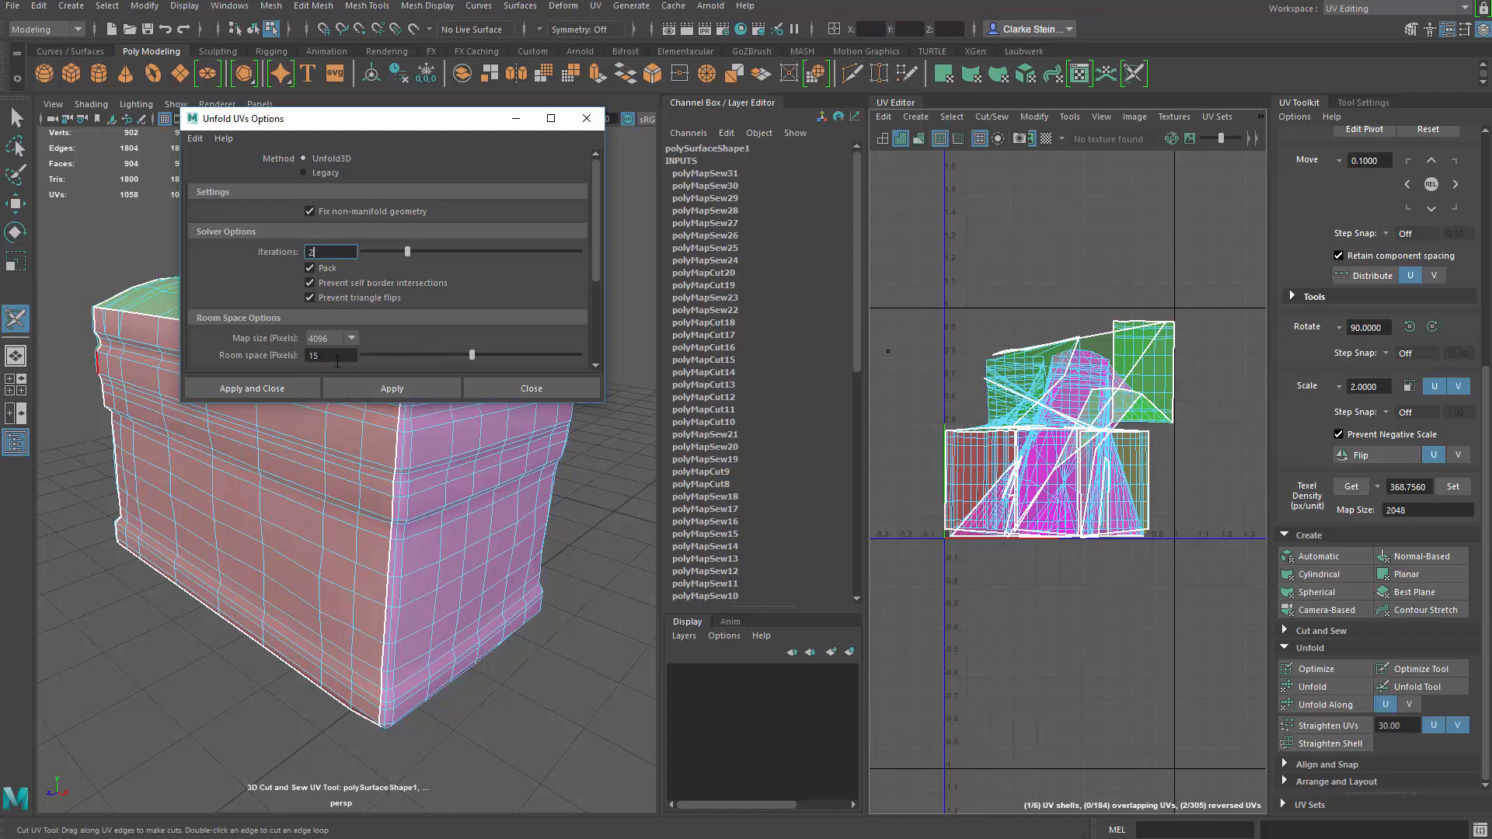
pyautogui.click(399, 394)
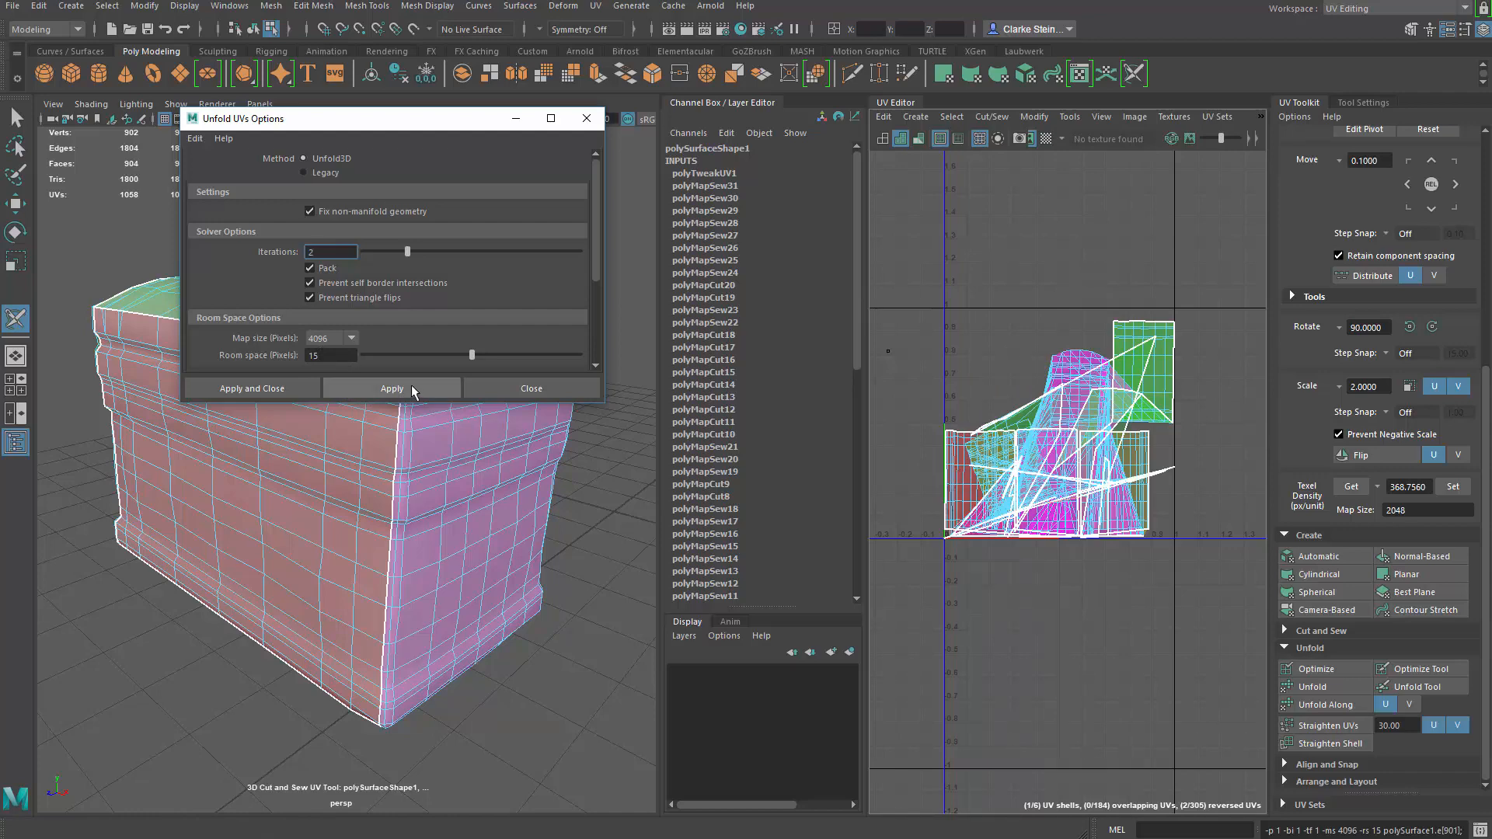
# - Leave the cut and sew tool, select the whole chest in object mode, and unfold all its UV shells
pyautogui.moveTo(407, 128); pyautogui.dragTo(677, 121)
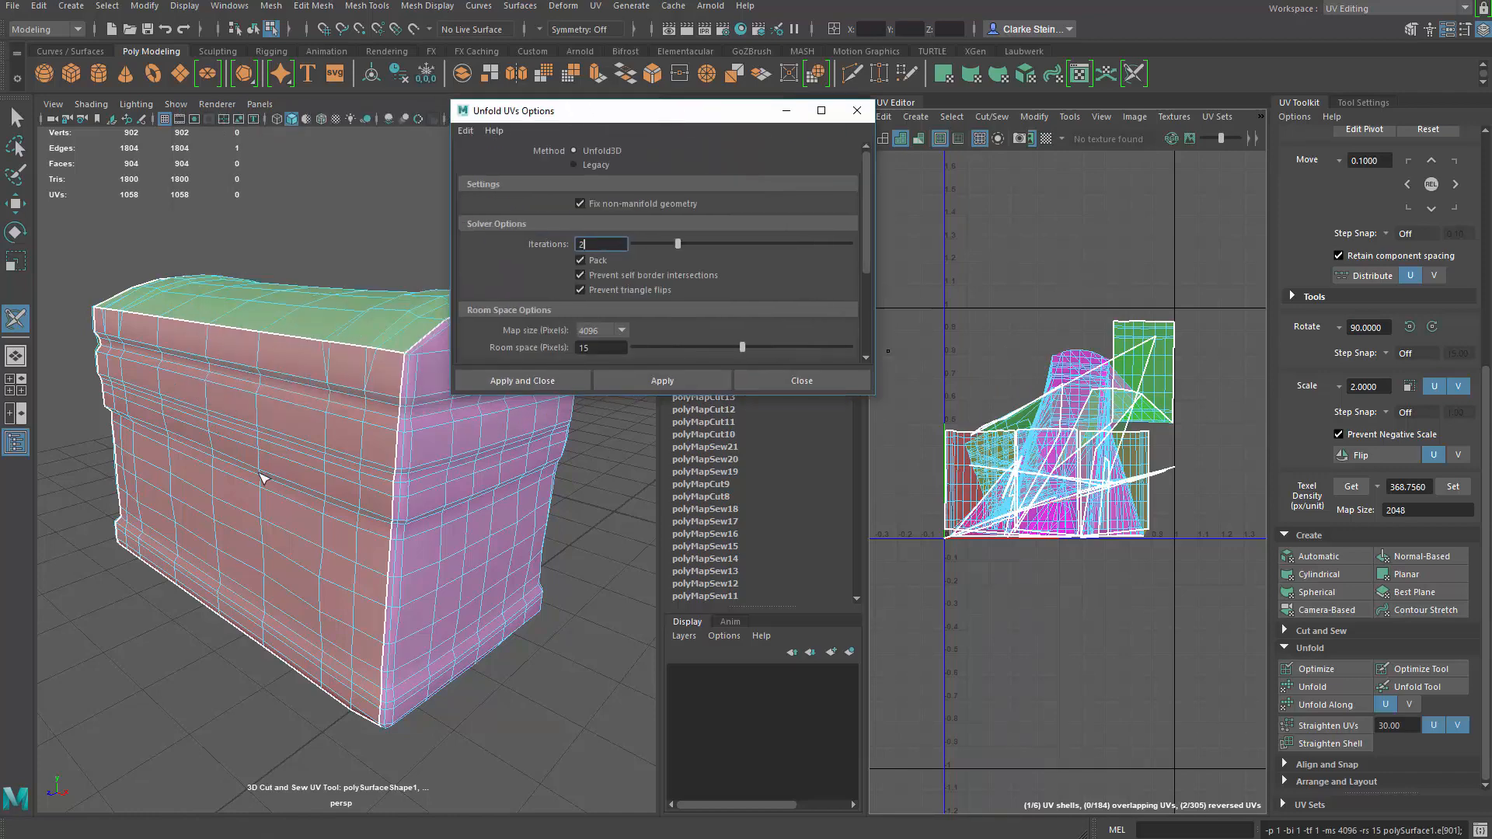
pyautogui.rightClick(276, 344)
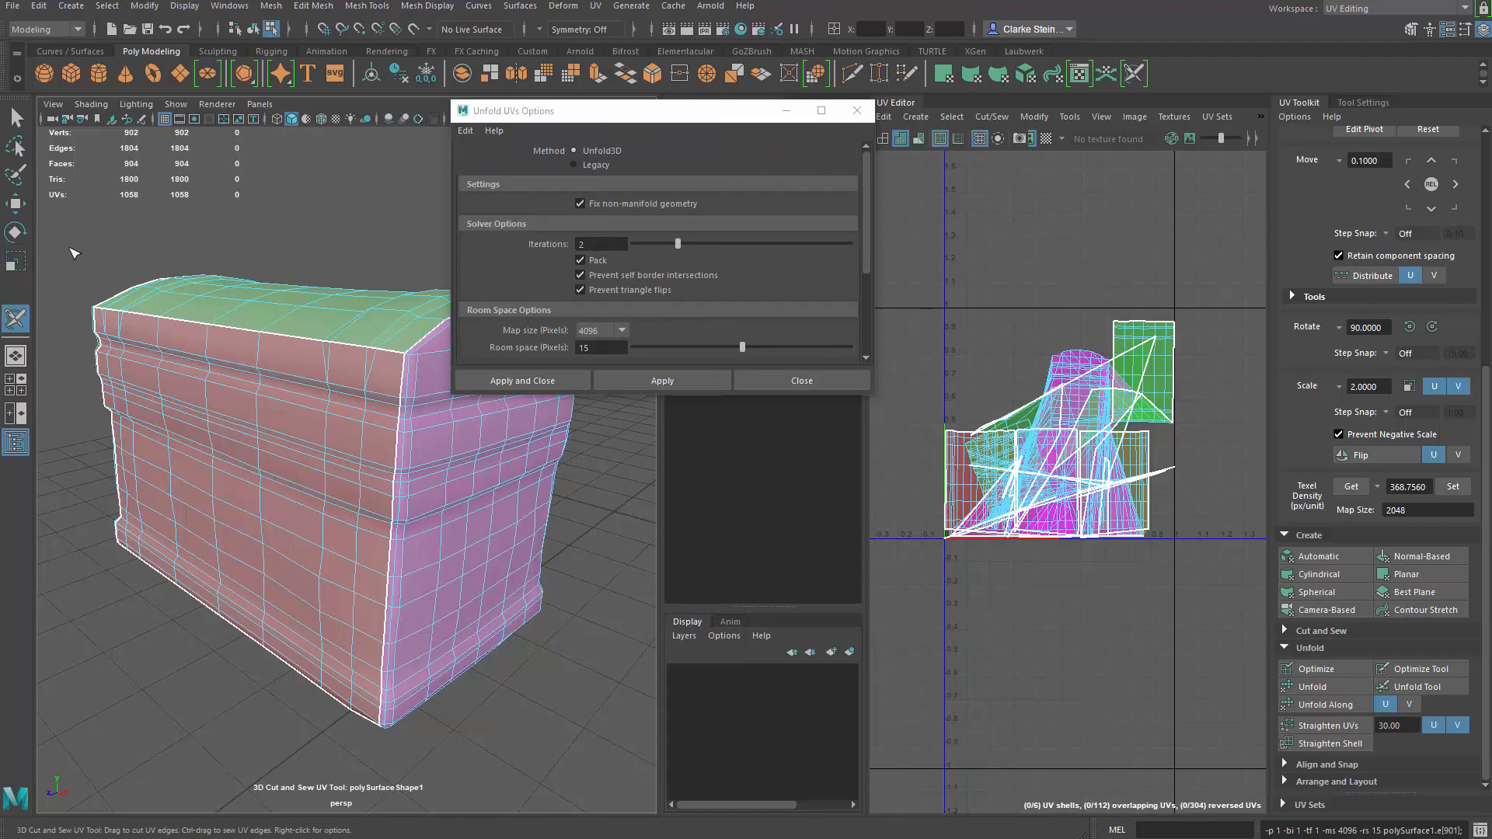
pyautogui.click(15, 204)
pyautogui.click(281, 322)
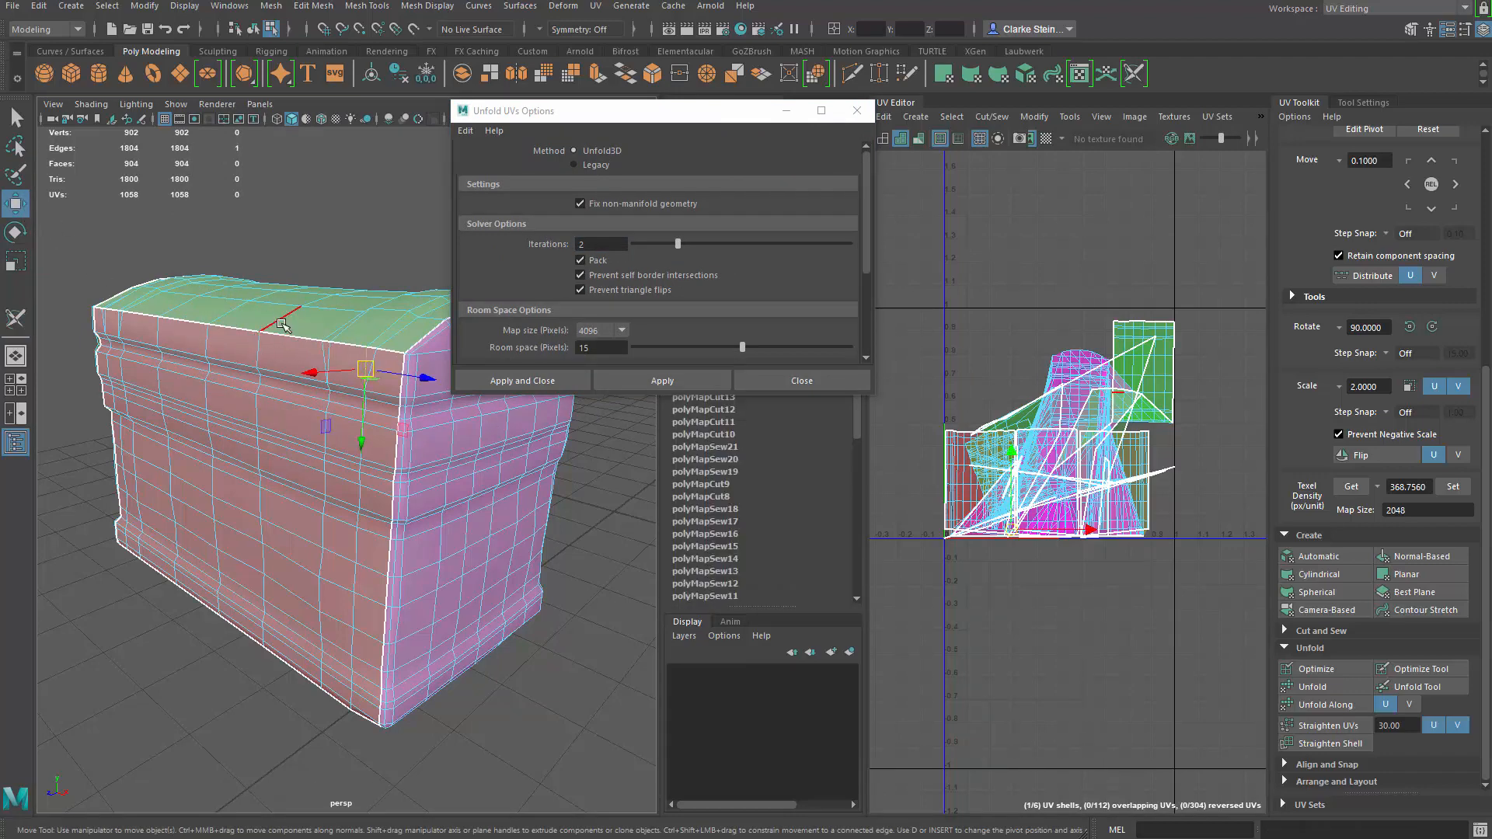
pyautogui.moveTo(284, 325); pyautogui.dragTo(307, 310, button='right')
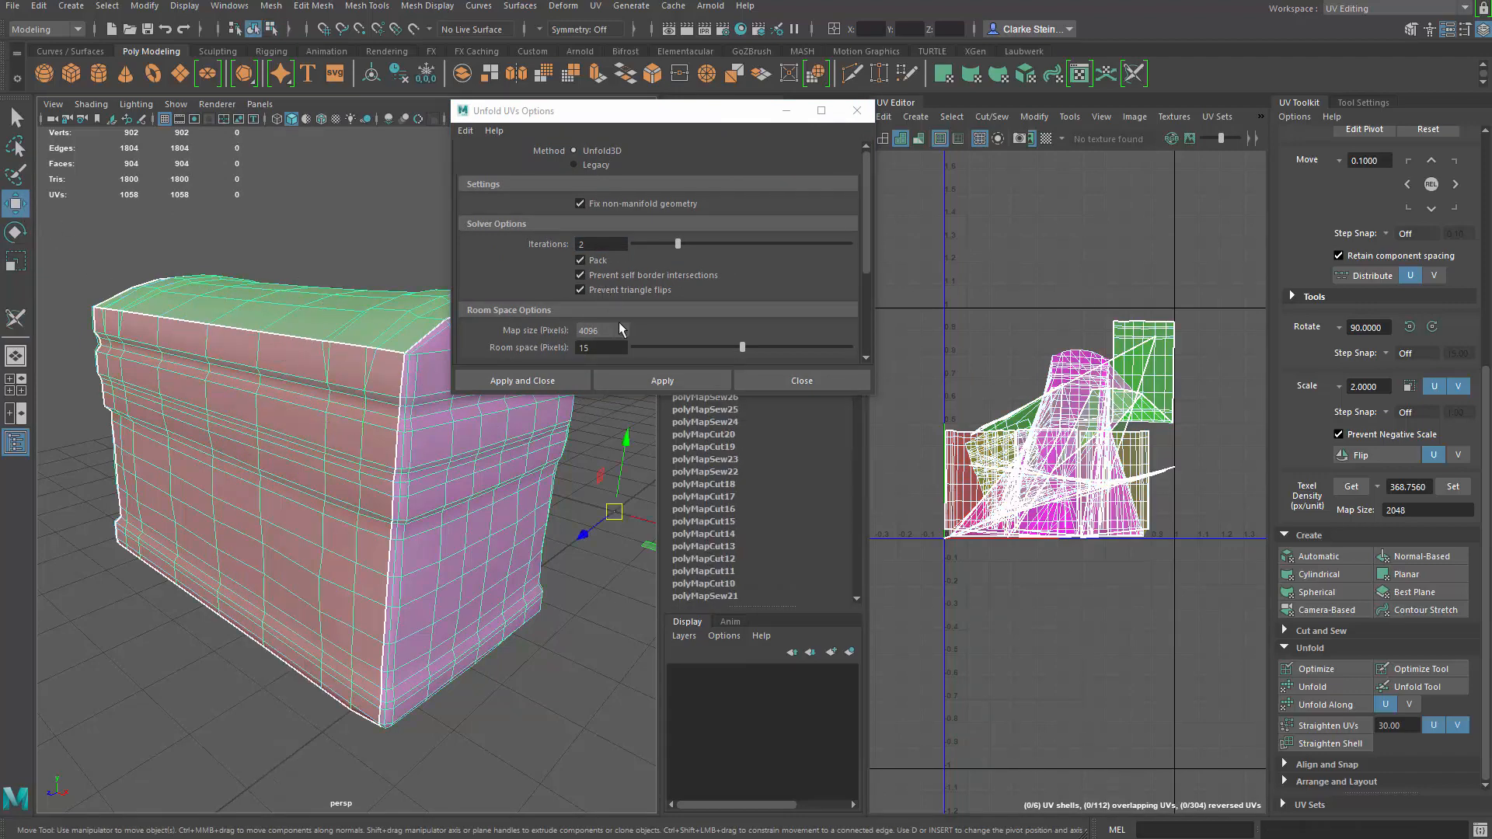
pyautogui.click(684, 382)
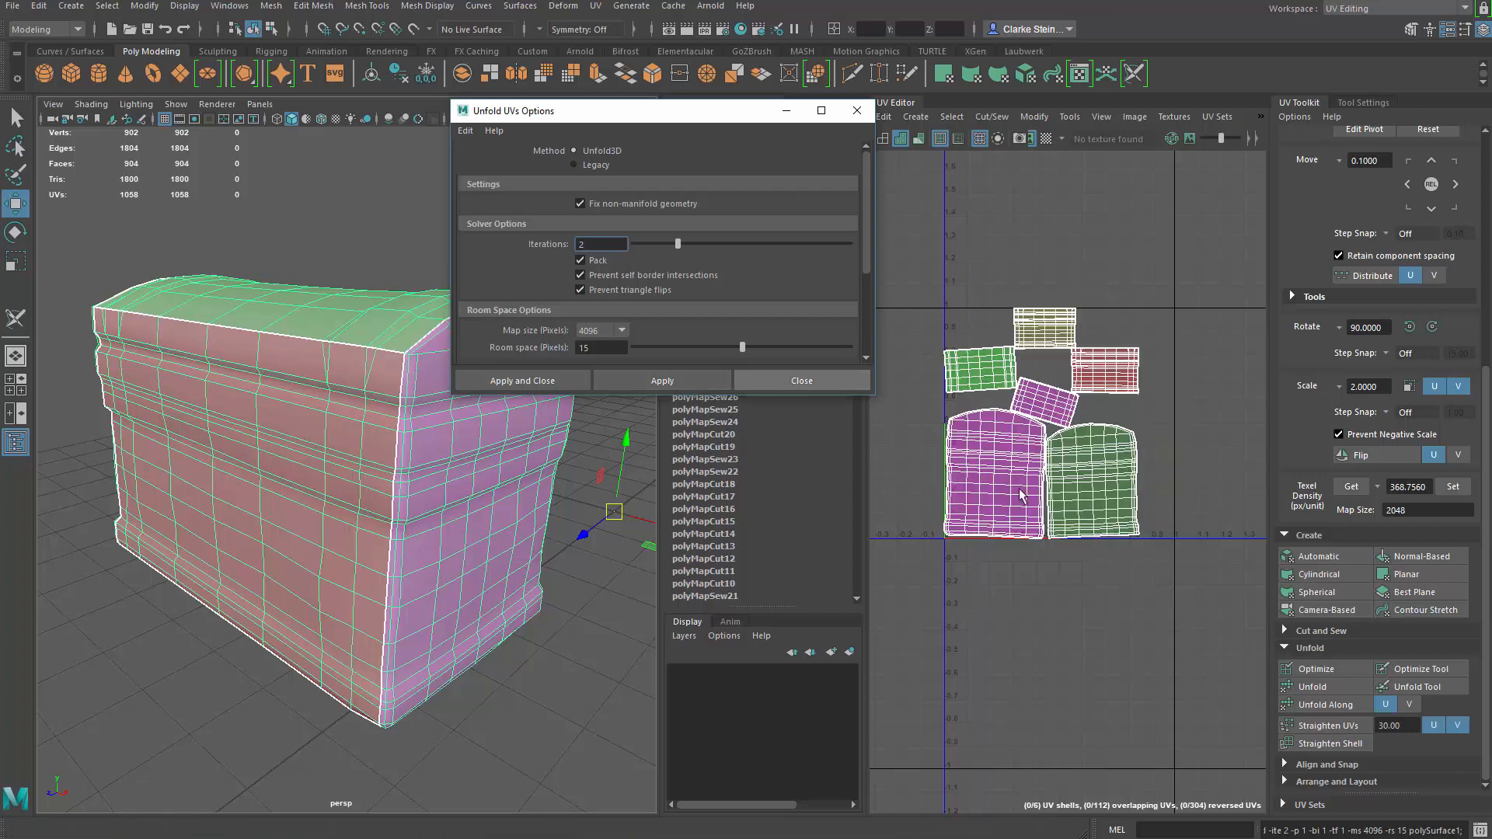
pyautogui.keyDown('alt'); pyautogui.moveTo(1103, 499); pyautogui.dragTo(1129, 493, button='right'); pyautogui.keyUp('alt')
pyautogui.keyDown('alt'); pyautogui.moveTo(1130, 493); pyautogui.dragTo(1144, 495, button='middle'); pyautogui.keyUp('alt')
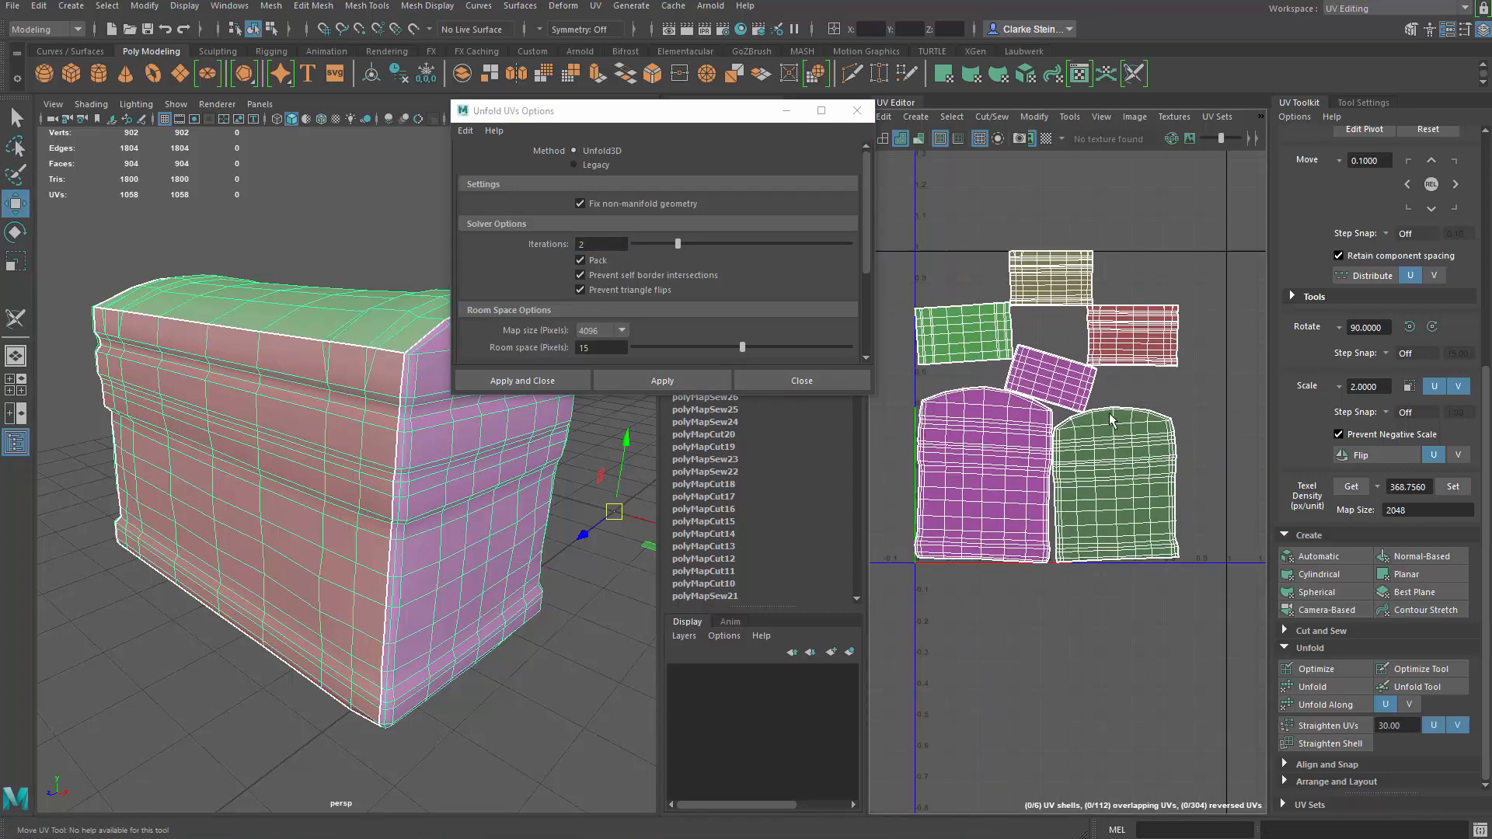
# - Close the unfold options, get the chest's texel density at a 2048 map size, and set all UV shells to it
pyautogui.click(814, 381)
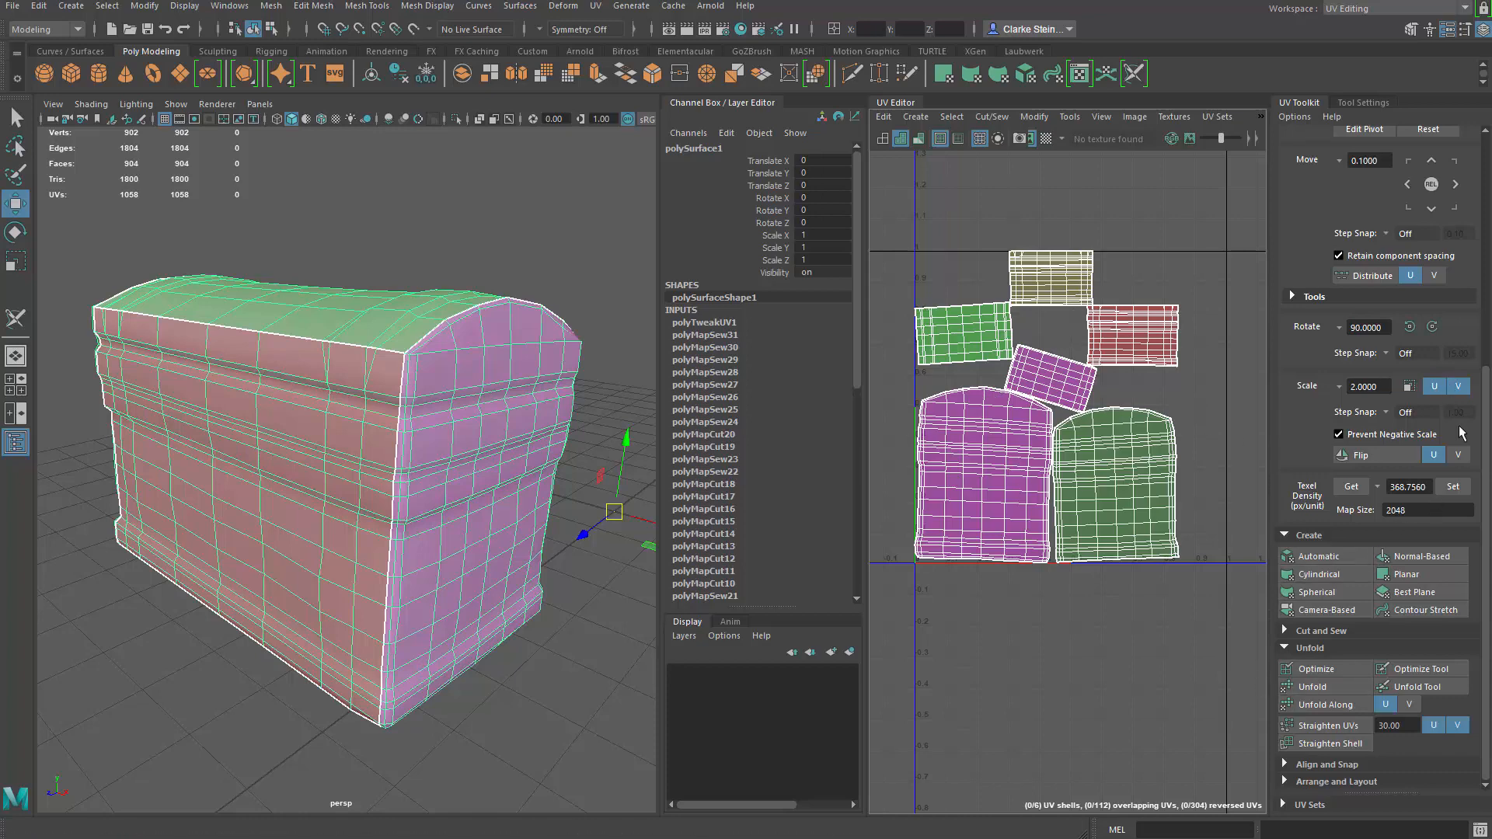
pyautogui.scroll(5, 1486, 426)
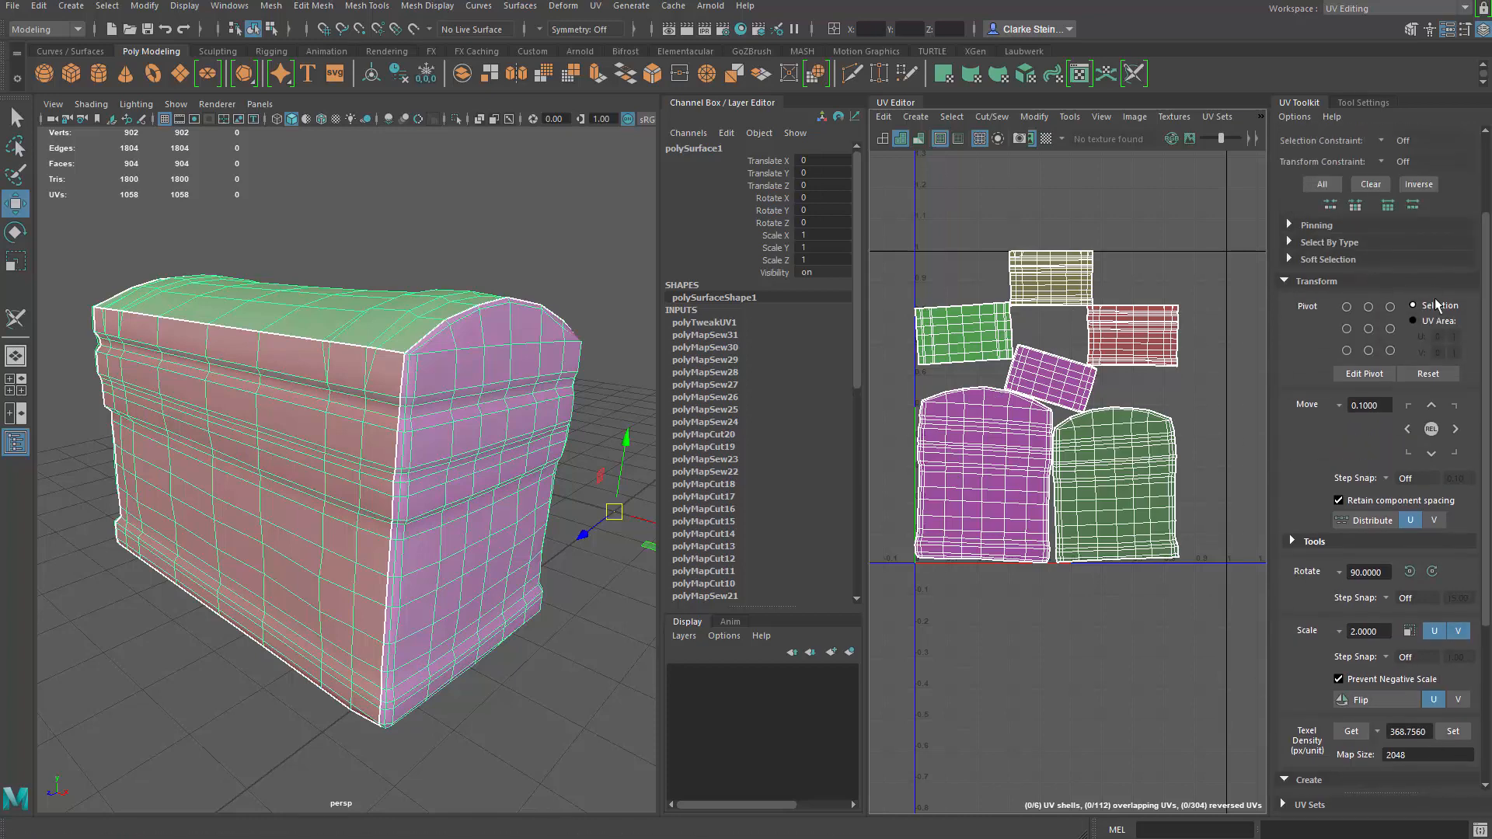
pyautogui.scroll(-5, 1490, 319)
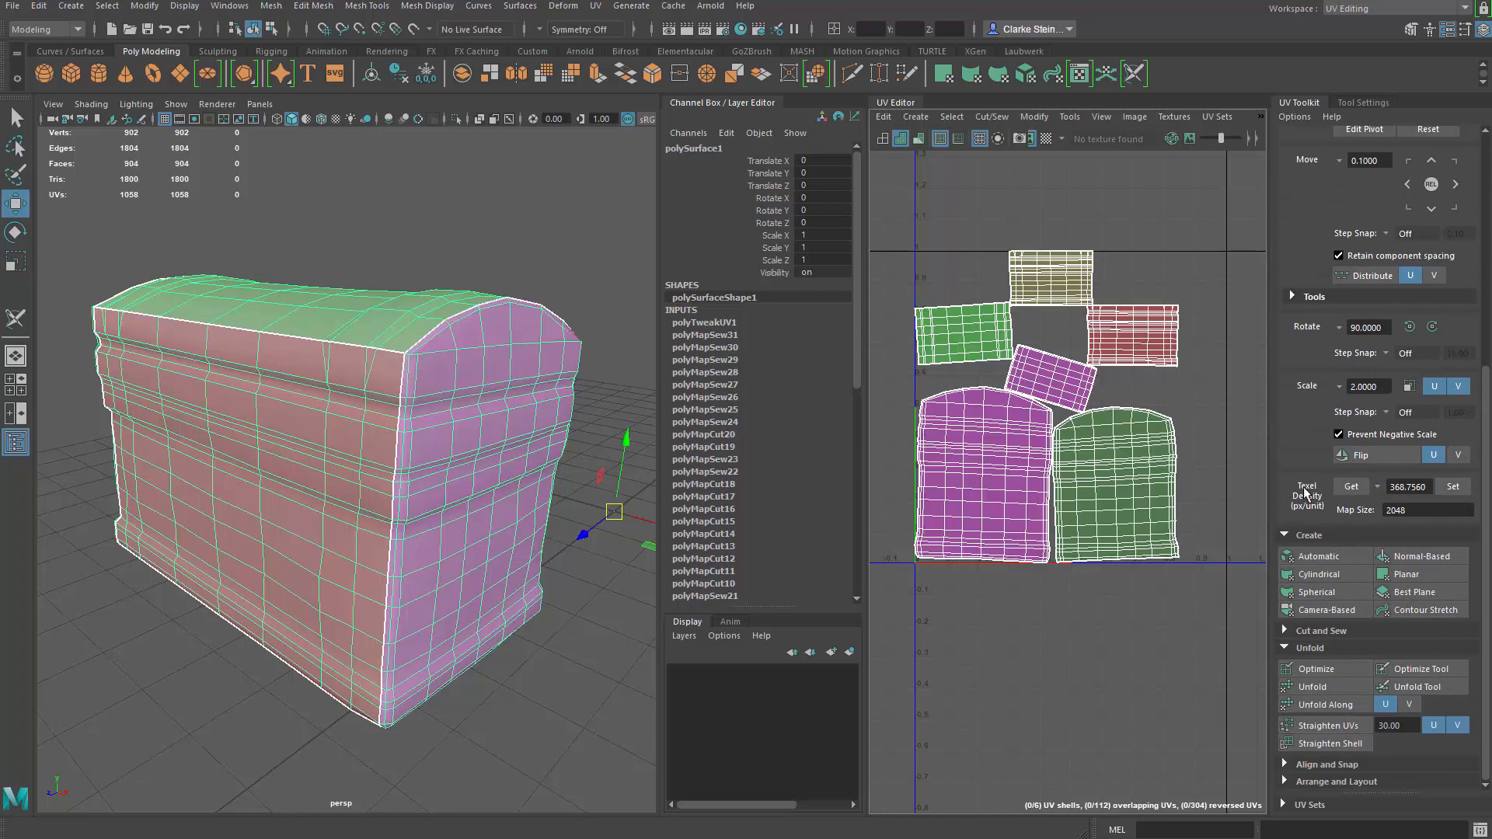
pyautogui.click(1348, 487)
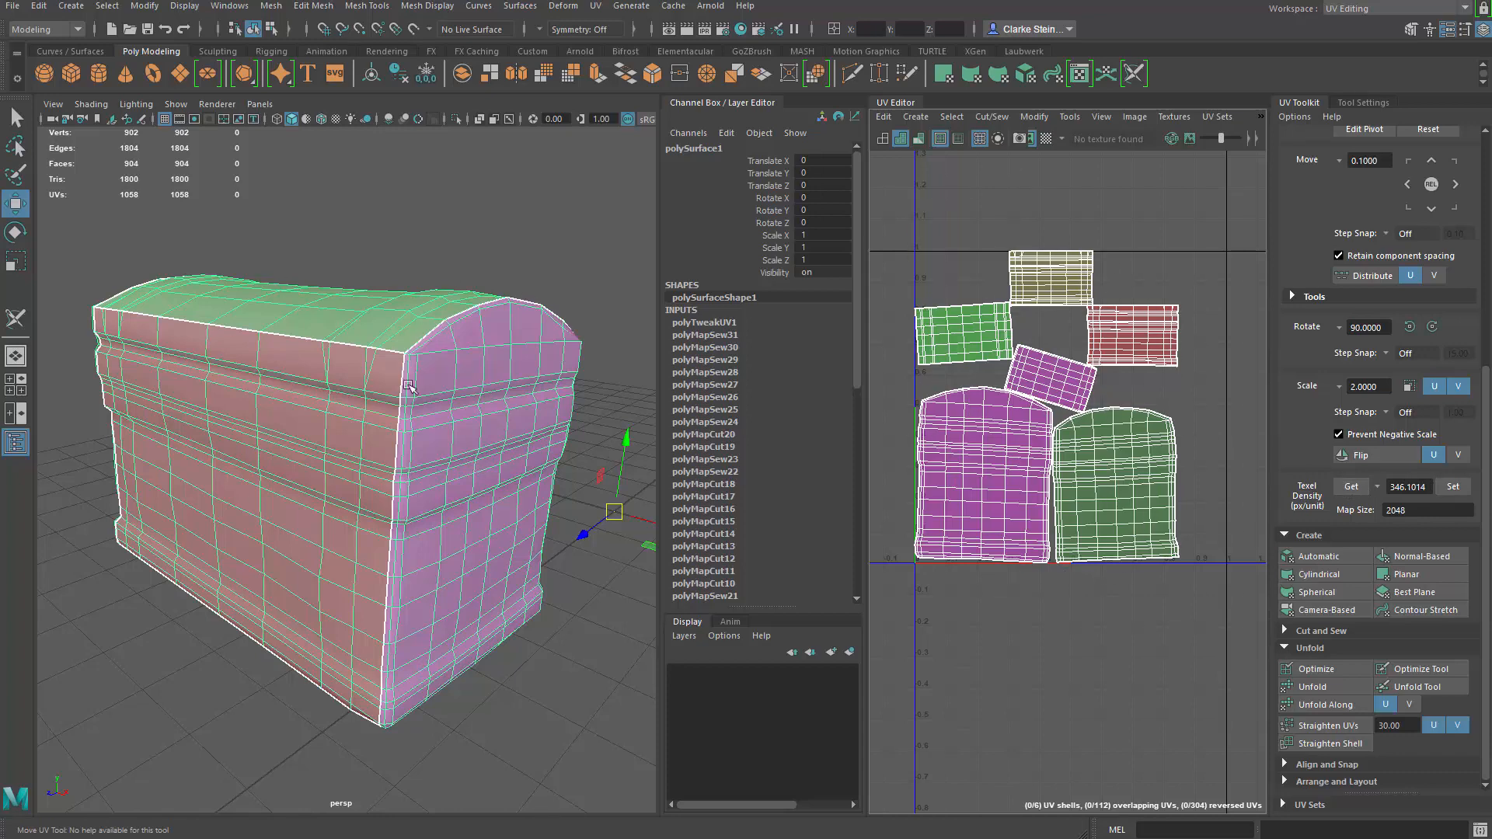
pyautogui.click(1456, 495)
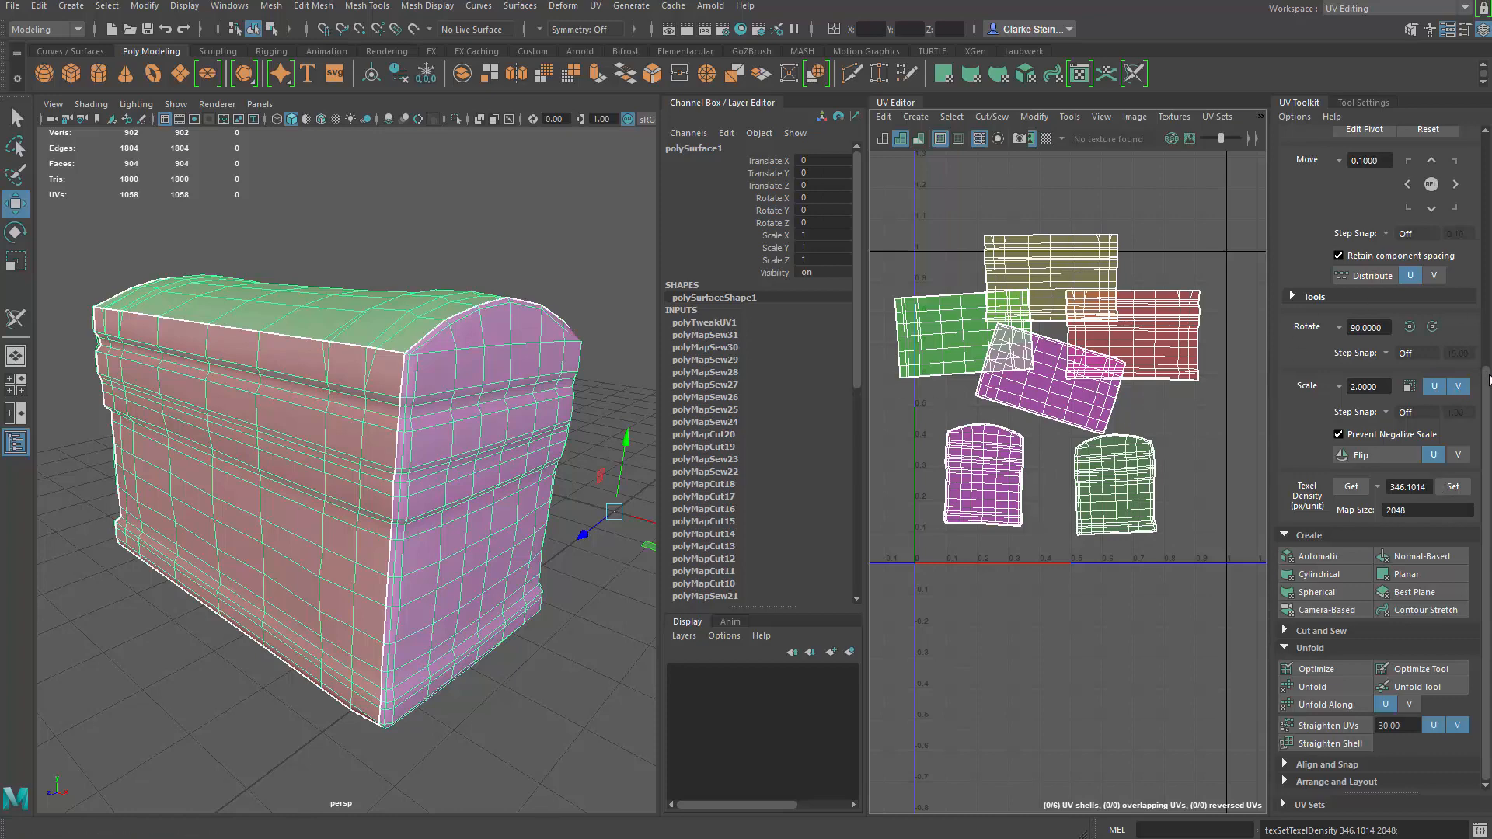
# - Lay out all UV shells with 2 packing iterations, a 2048 texture map size, 20-pixel shell padding and vertical pre-rotation
pyautogui.click(1313, 782)
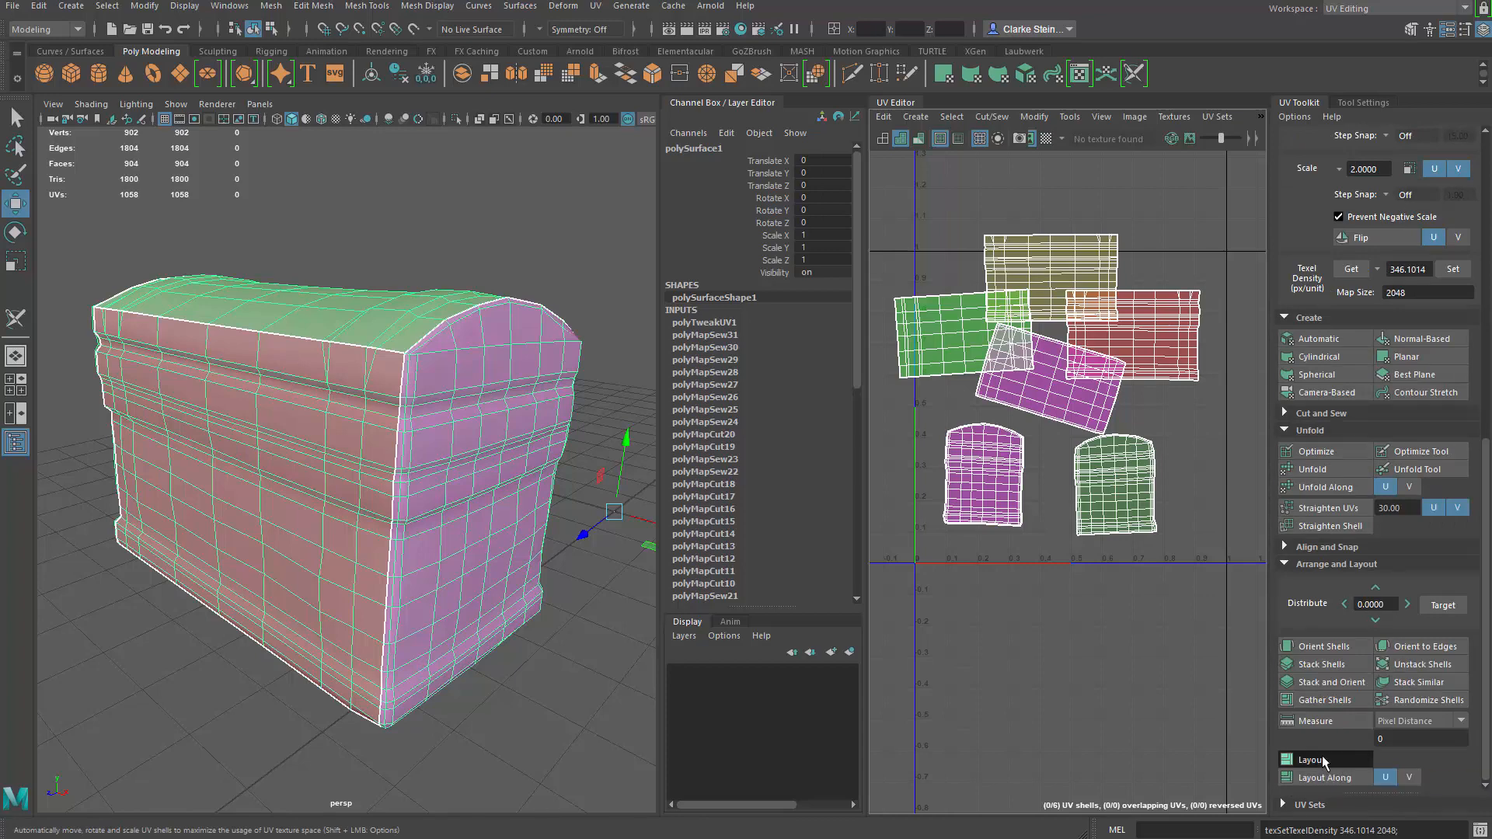
pyautogui.keyDown('shift'); pyautogui.click(1325, 762); pyautogui.keyUp('shift')
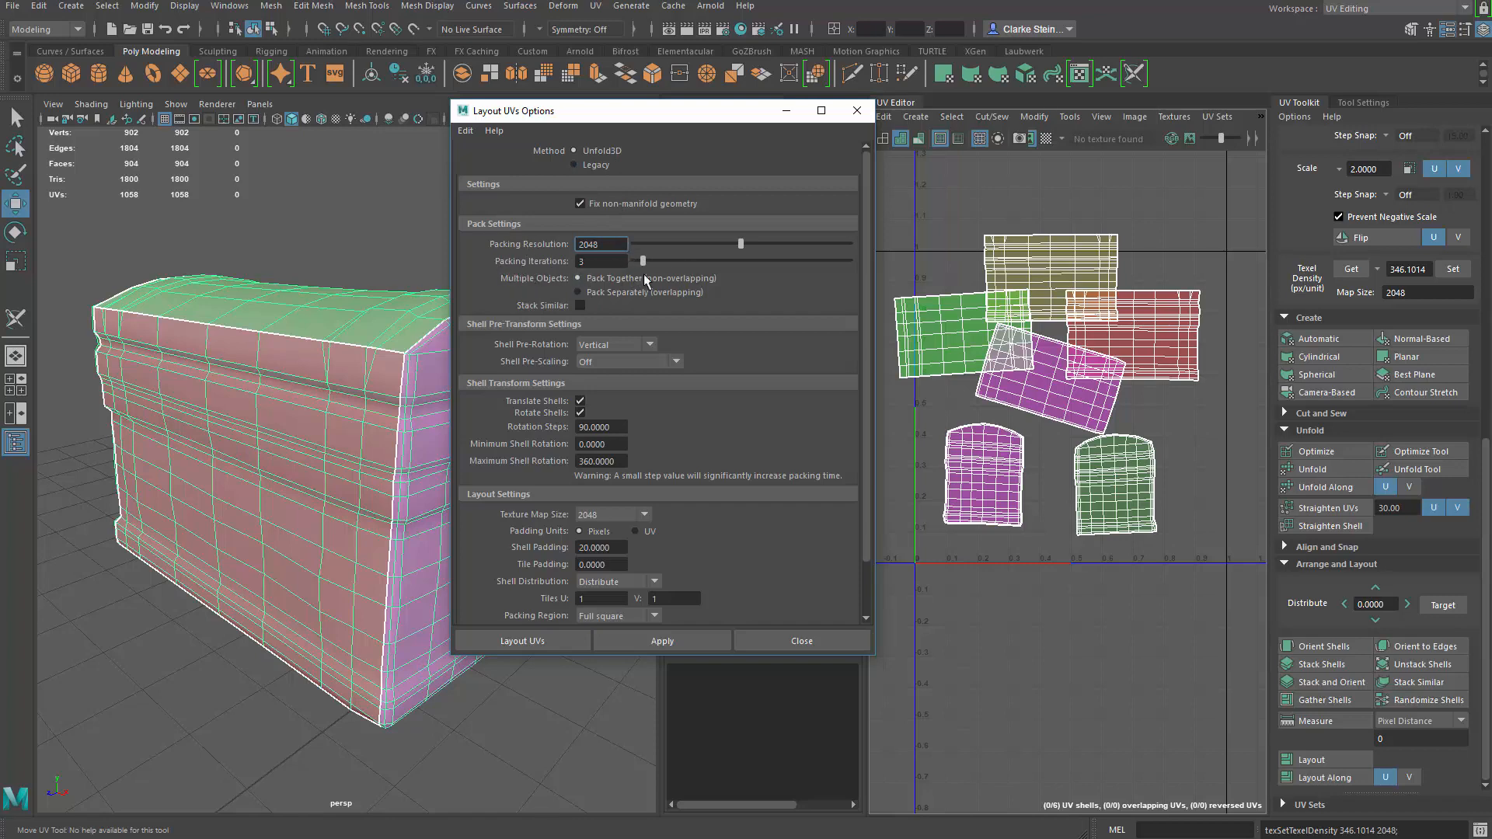
pyautogui.moveTo(645, 265); pyautogui.dragTo(639, 270)
pyautogui.click(583, 517)
pyautogui.click(634, 537)
pyautogui.click(594, 512)
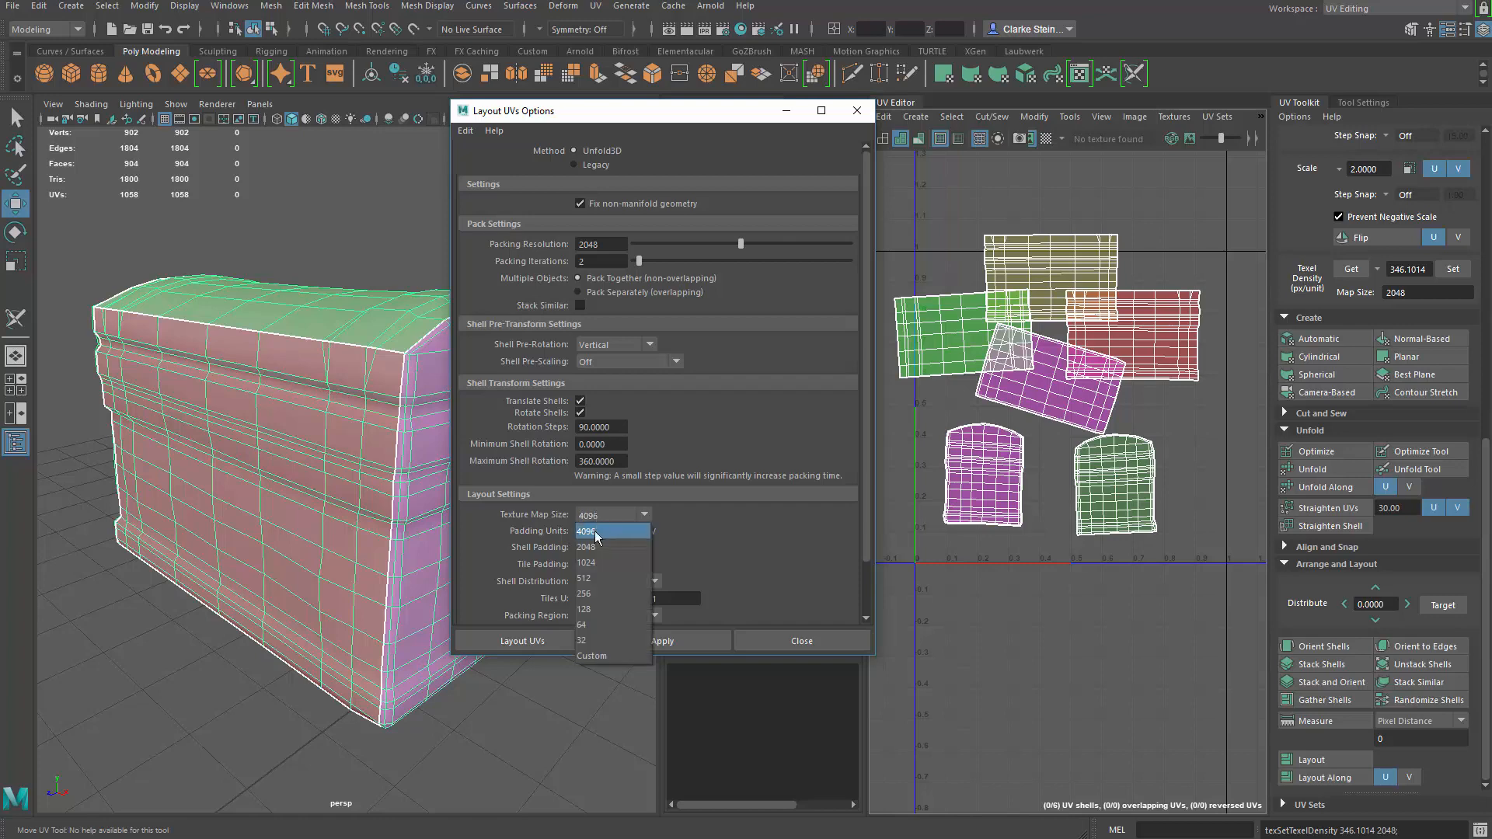
pyautogui.click(595, 544)
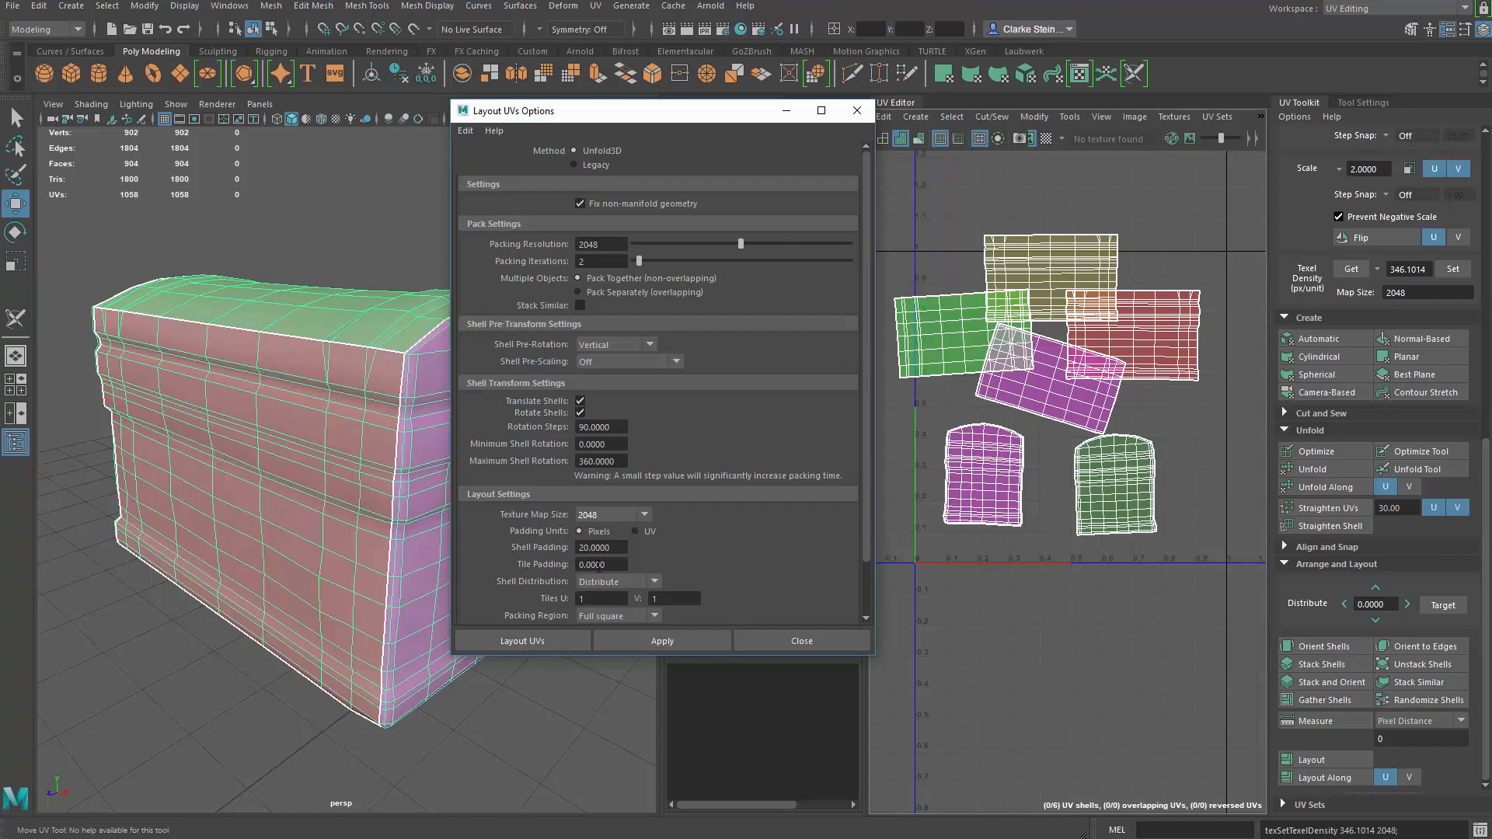
pyautogui.click(658, 642)
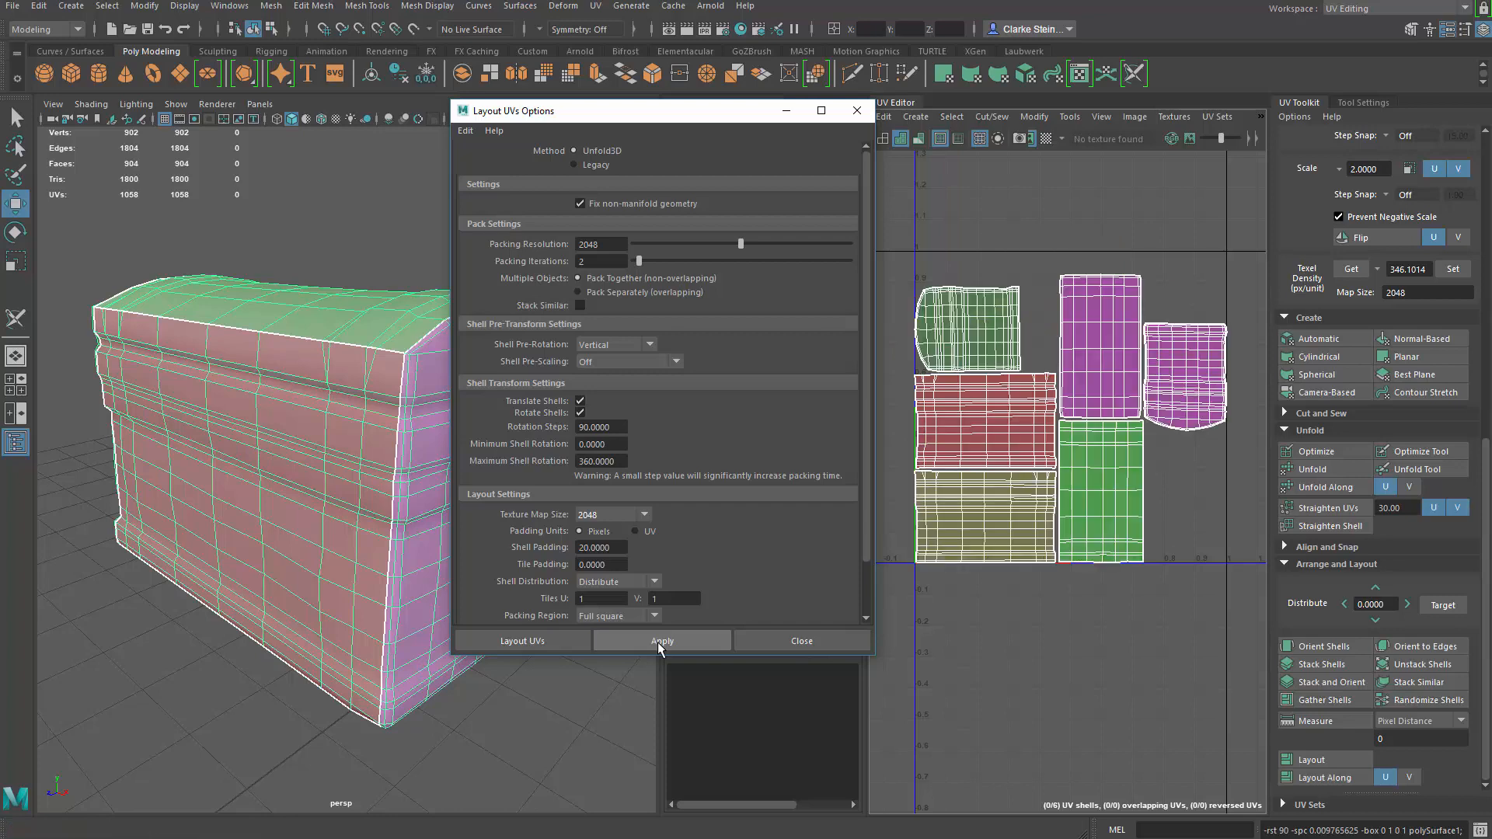
pyautogui.click(857, 110)
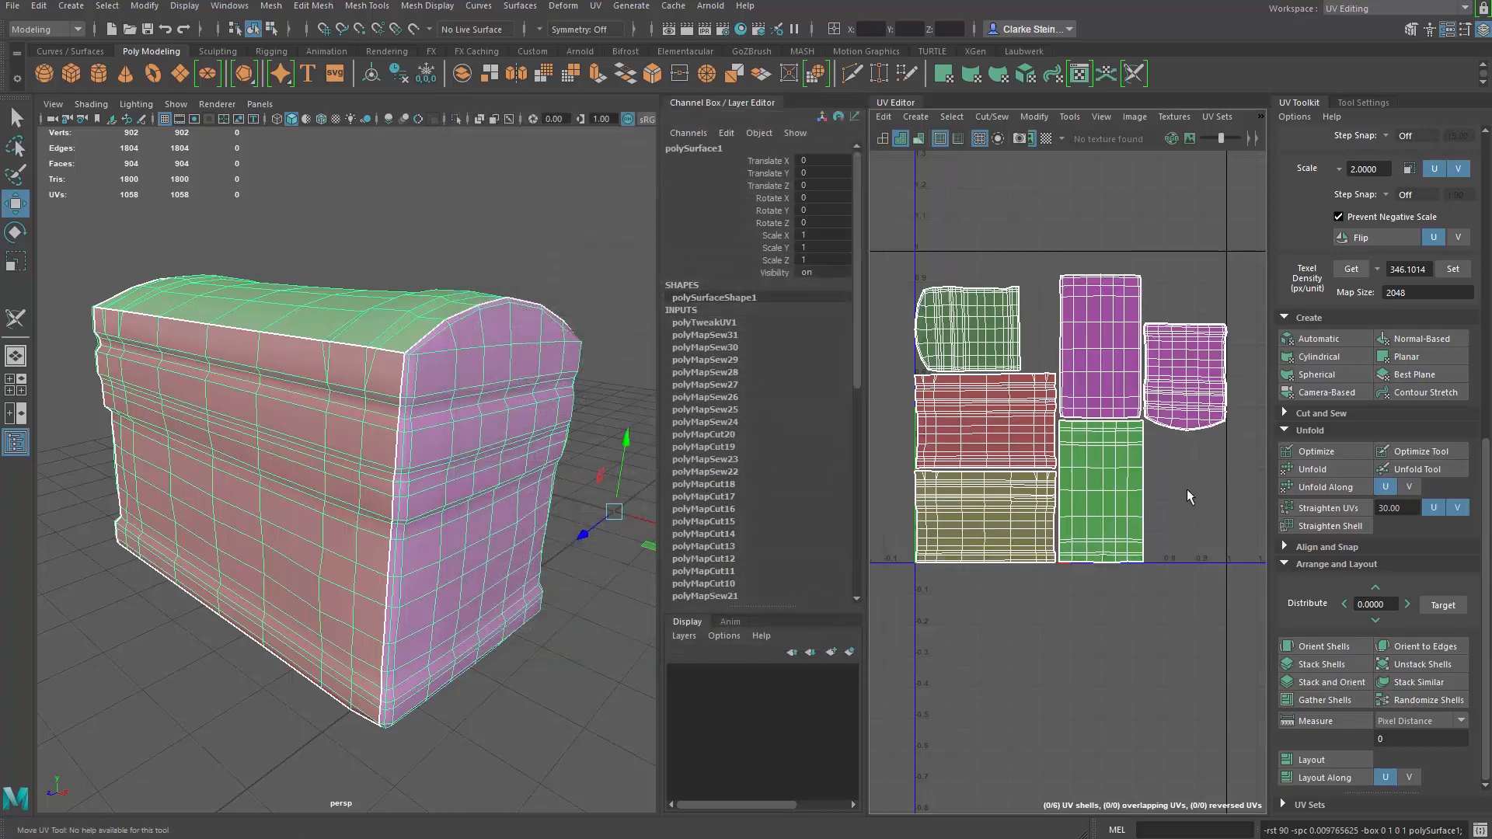
# - Select all UV shells in shell mode, scale them down slightly, and shift them up inside the 0–1 UV square
pyautogui.keyDown('alt'); pyautogui.moveTo(1063, 455); pyautogui.dragTo(1068, 460, button='middle'); pyautogui.keyUp('alt')
pyautogui.rightClick(999, 358)
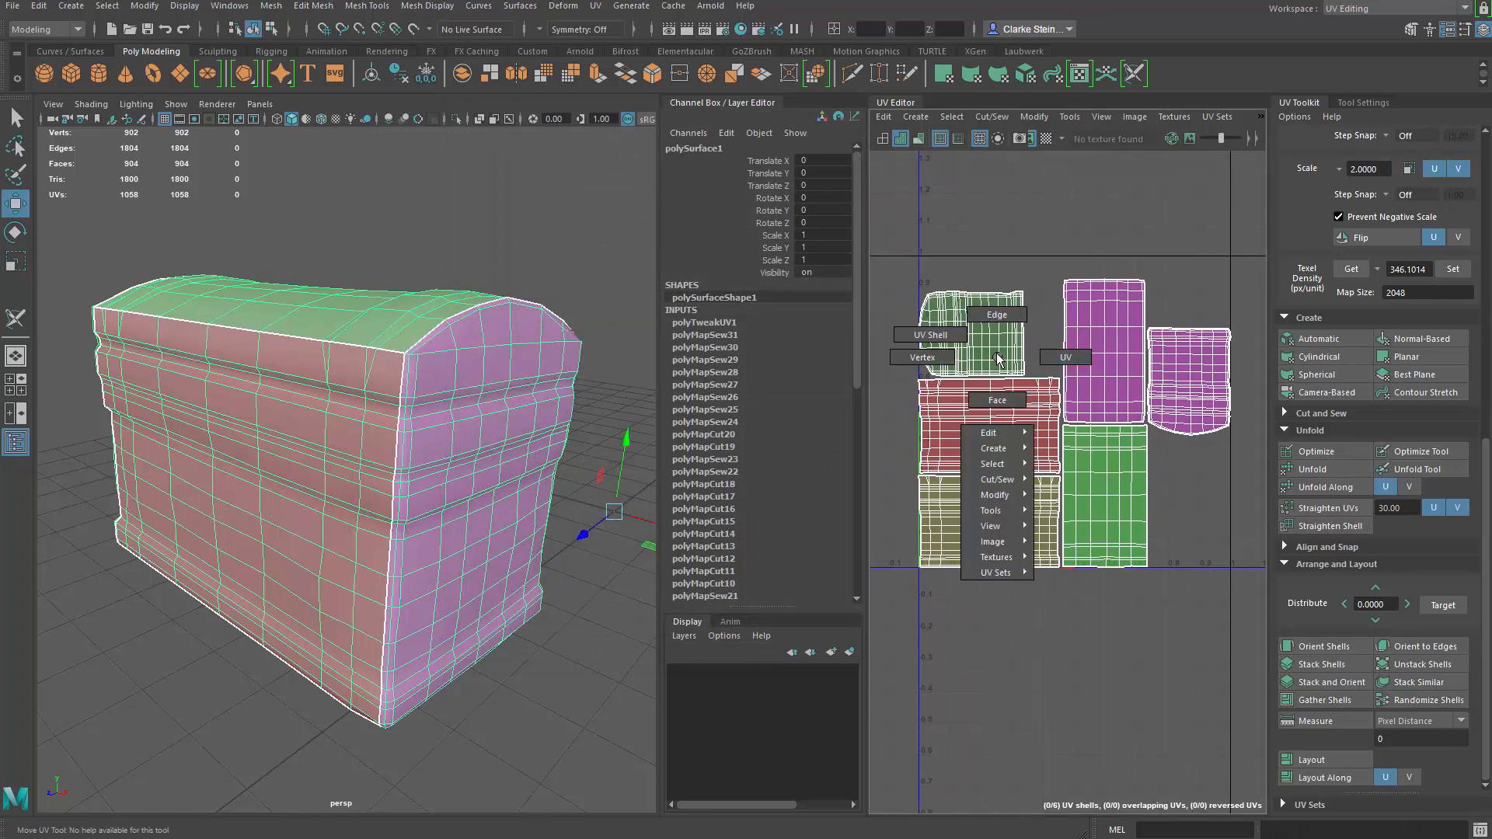
pyautogui.moveTo(886, 219); pyautogui.dragTo(1293, 665)
pyautogui.moveTo(999, 342); pyautogui.dragTo(961, 319, button='right')
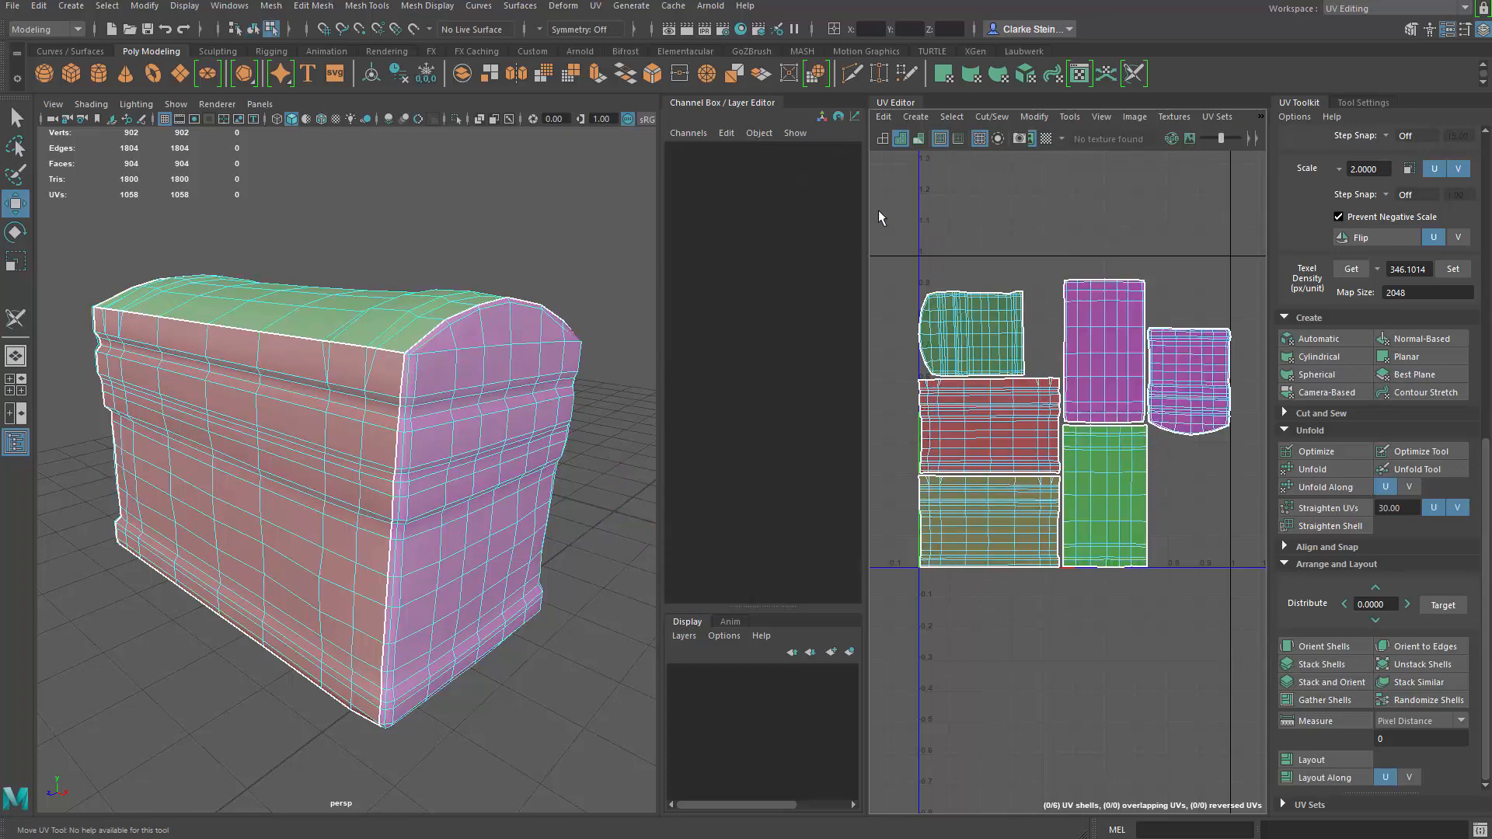
pyautogui.moveTo(878, 216); pyautogui.dragTo(1237, 645)
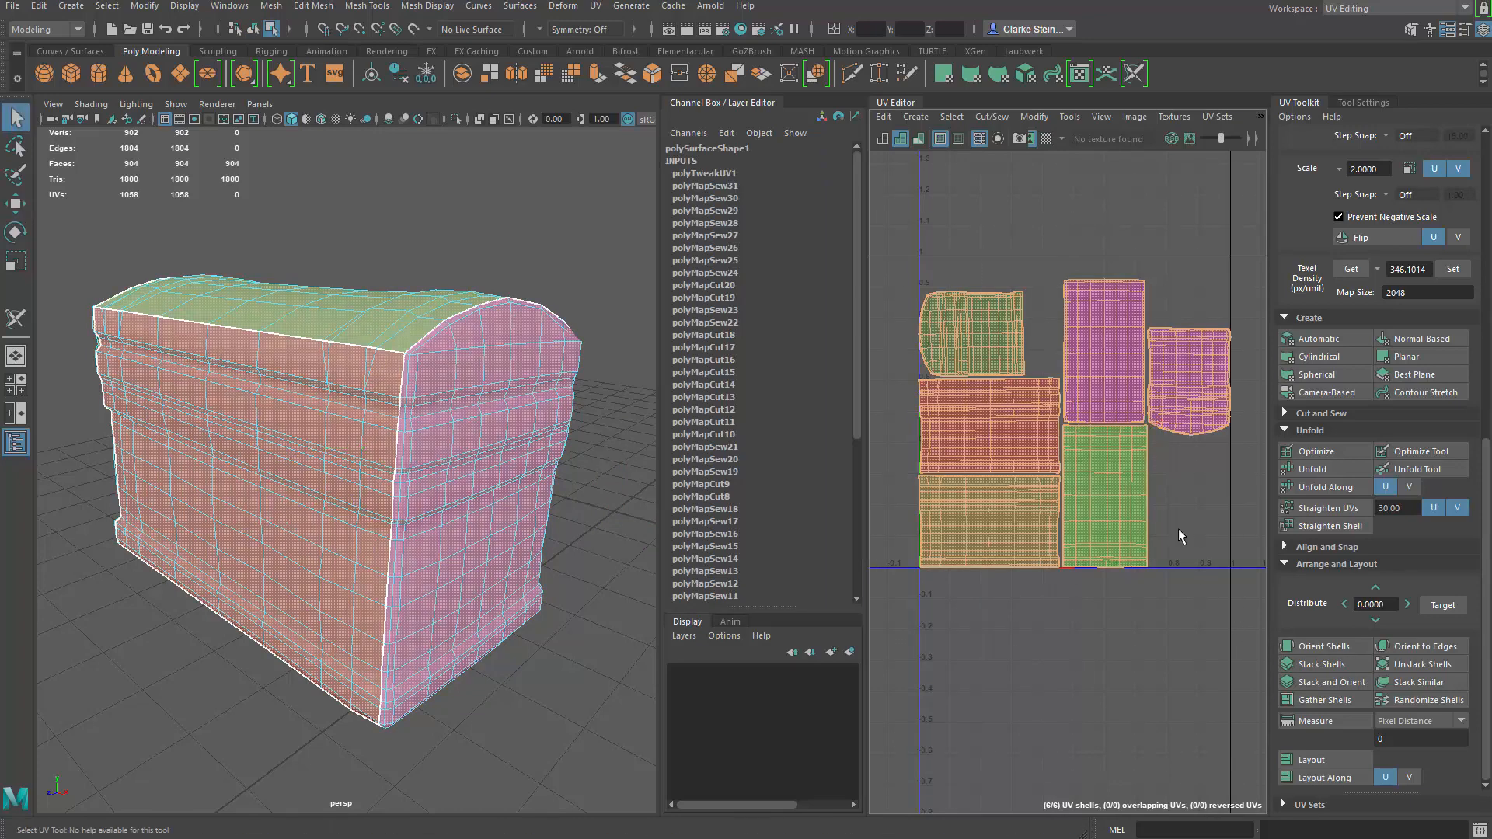
pyautogui.press('e')
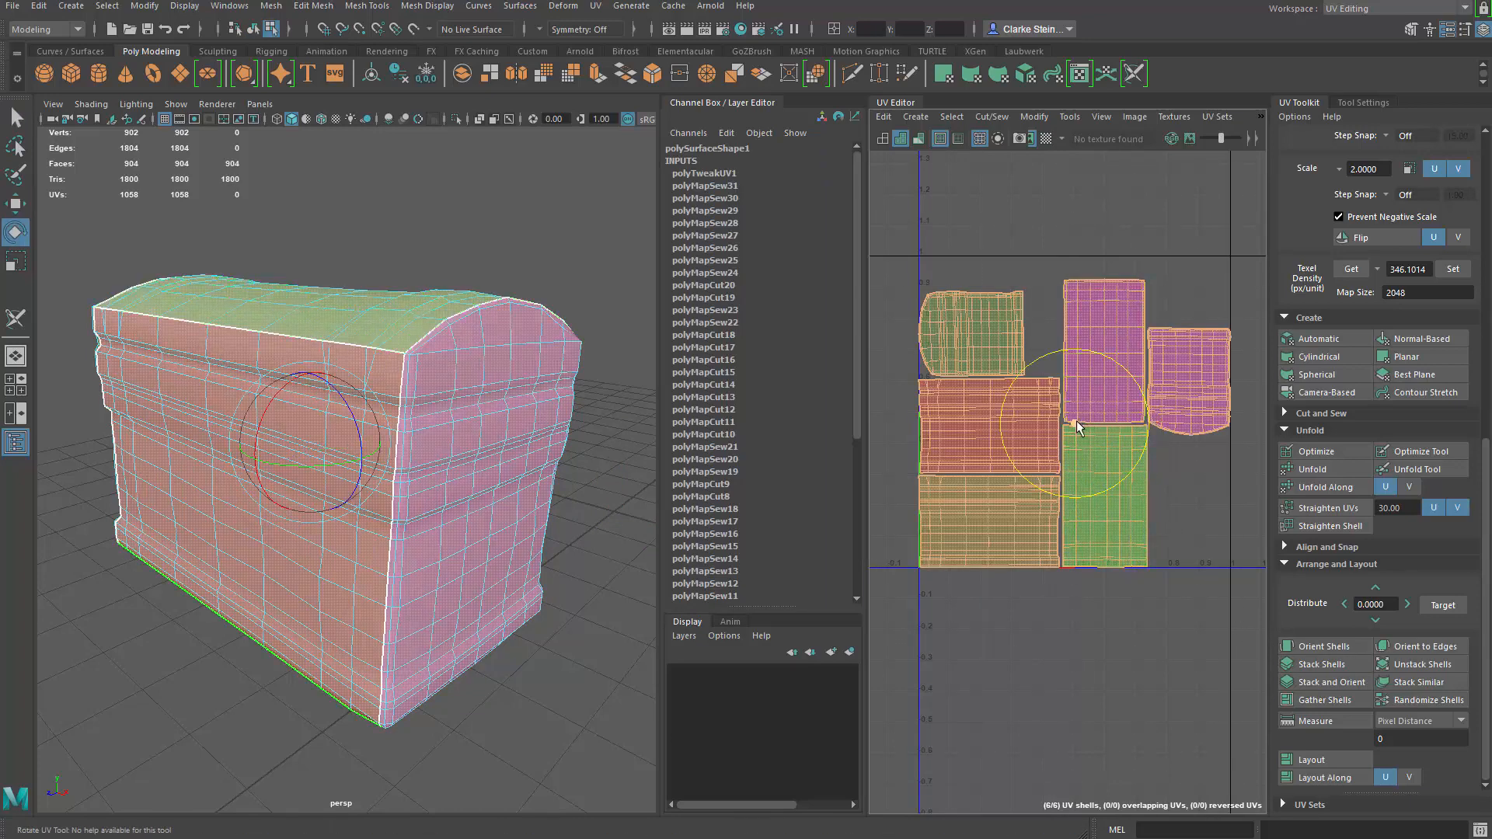
pyautogui.press('r')
pyautogui.moveTo(1076, 425); pyautogui.dragTo(1077, 428)
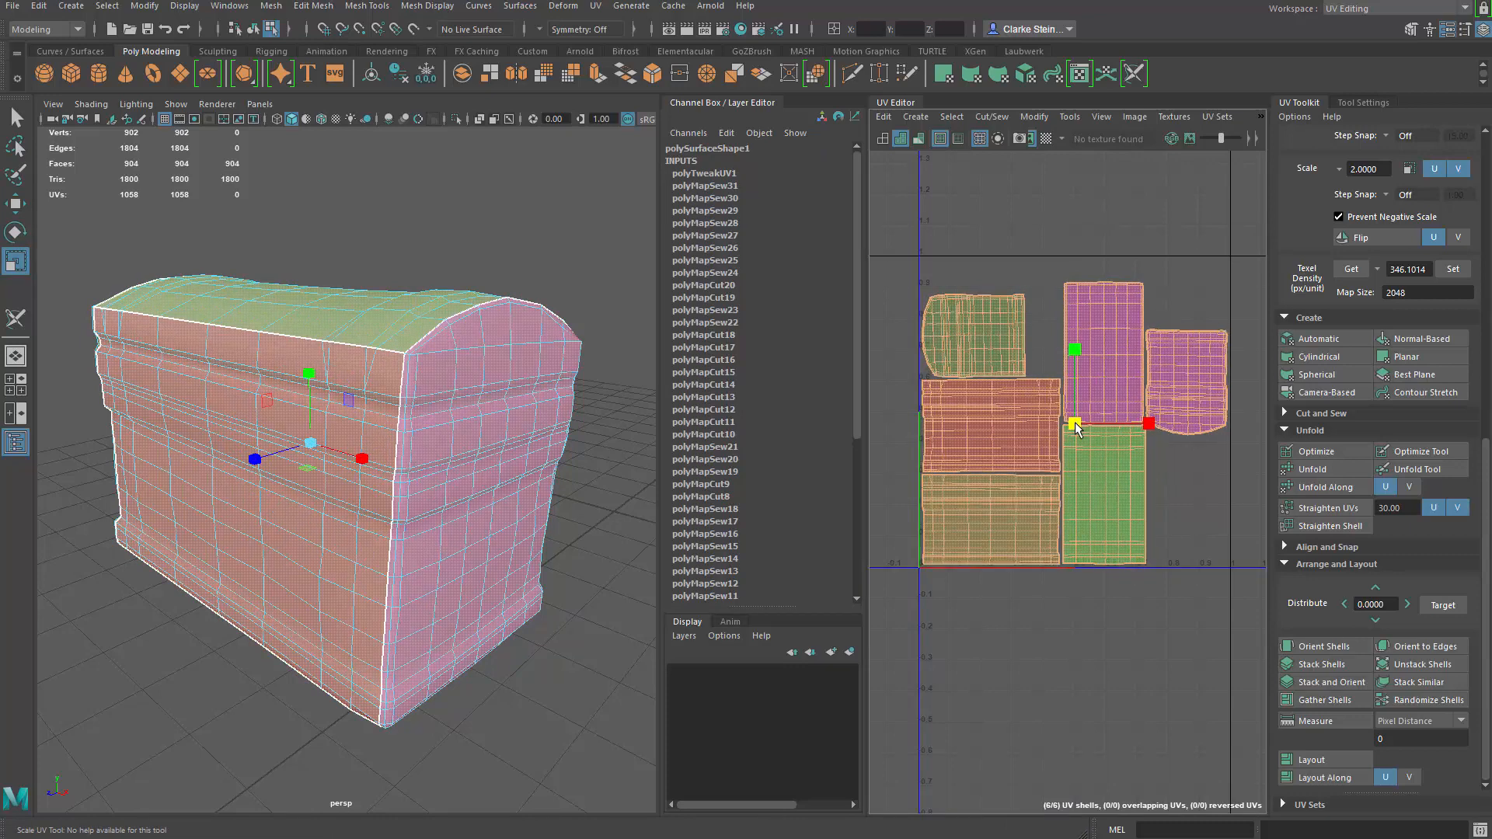
pyautogui.press('w')
pyautogui.moveTo(1076, 343); pyautogui.dragTo(1075, 331)
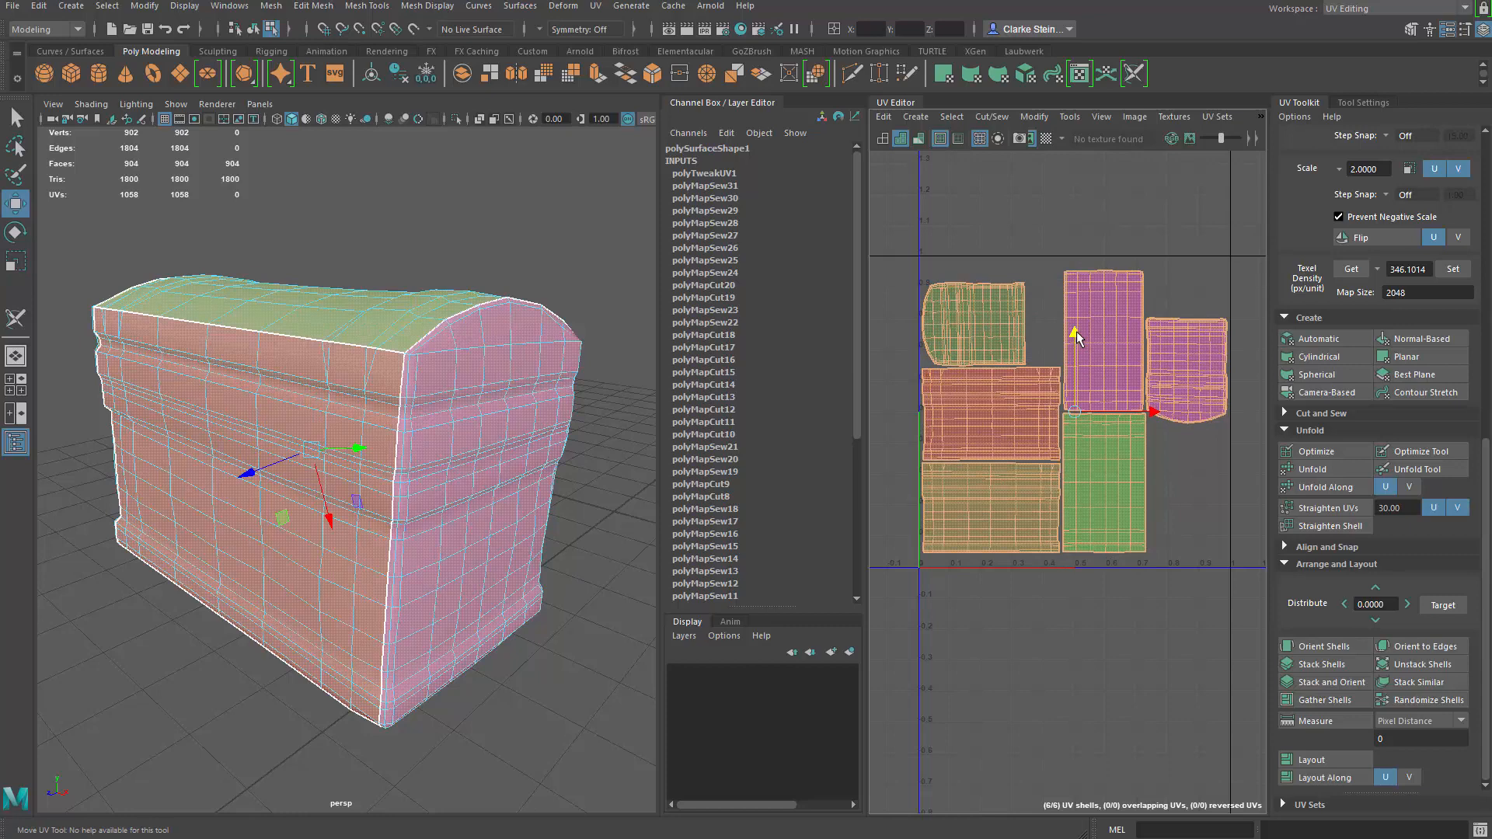
# - Move the purple arched end-panel shell upward and the bright green lid shell across to the UV square's far edge beneath it
pyautogui.click(1196, 340)
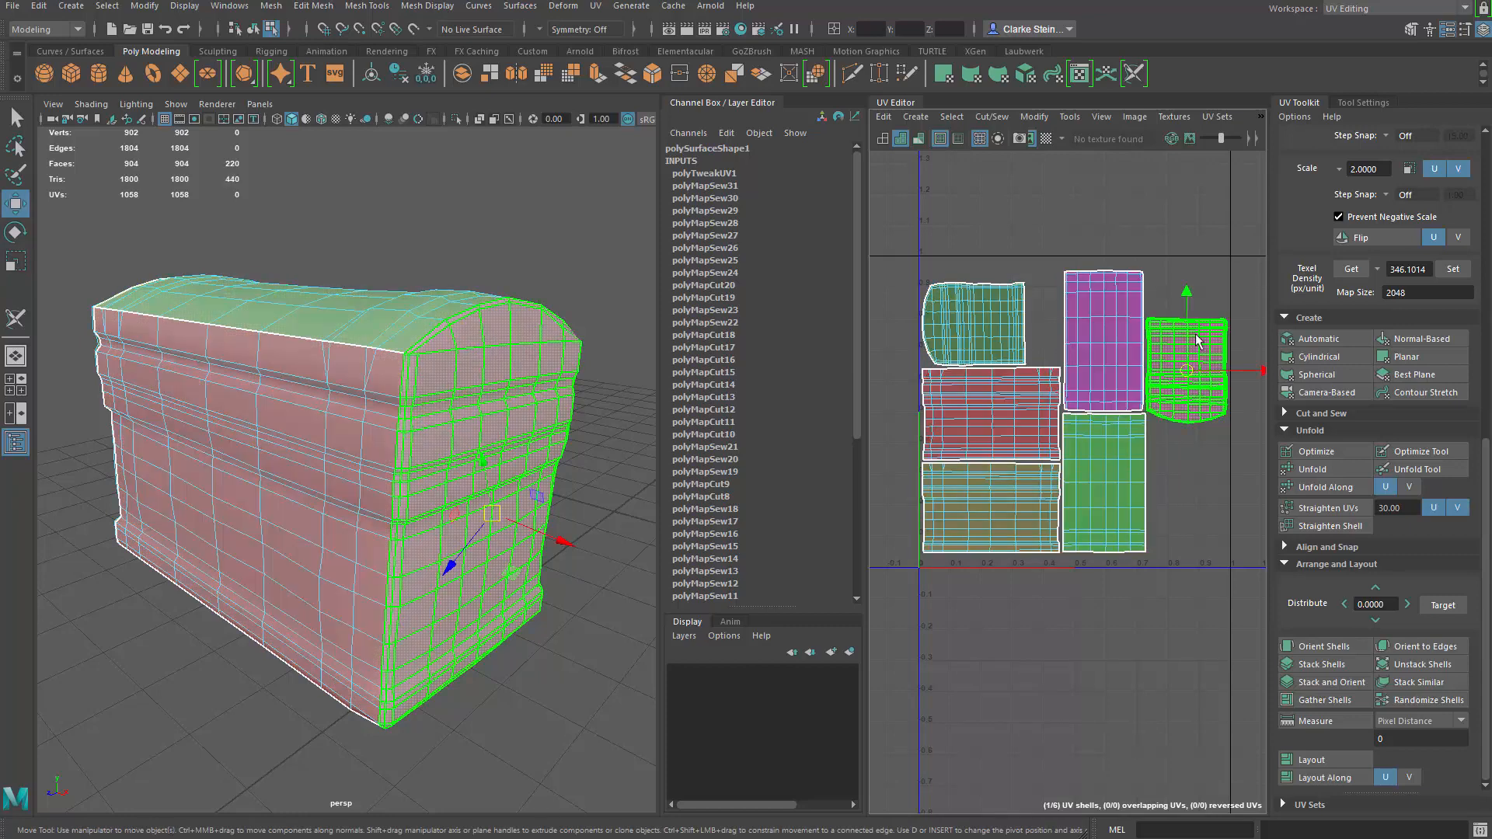
pyautogui.moveTo(1186, 288); pyautogui.dragTo(1185, 255)
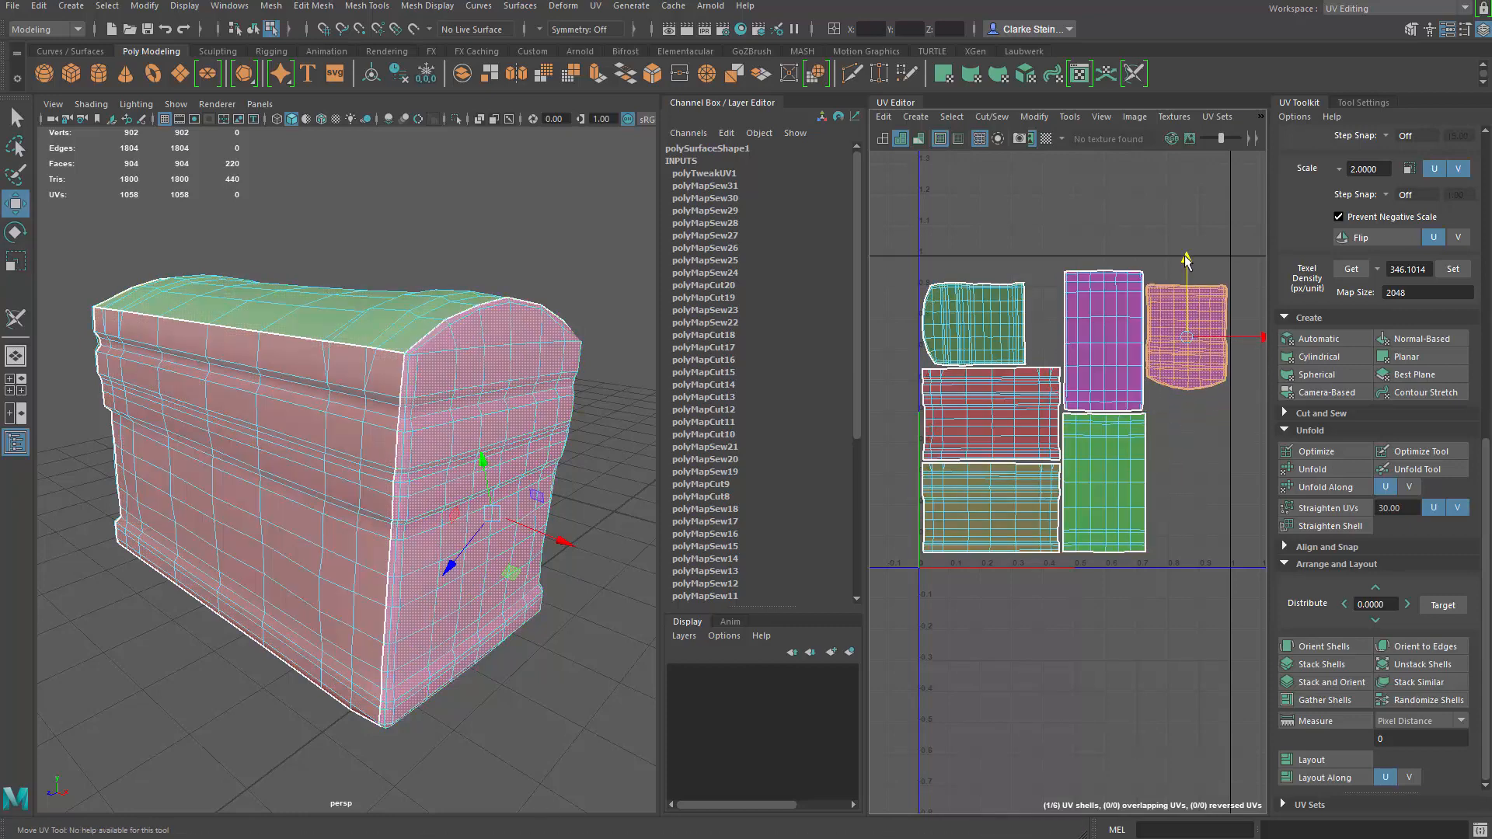
pyautogui.click(1142, 467)
pyautogui.moveTo(1186, 489); pyautogui.dragTo(1264, 499)
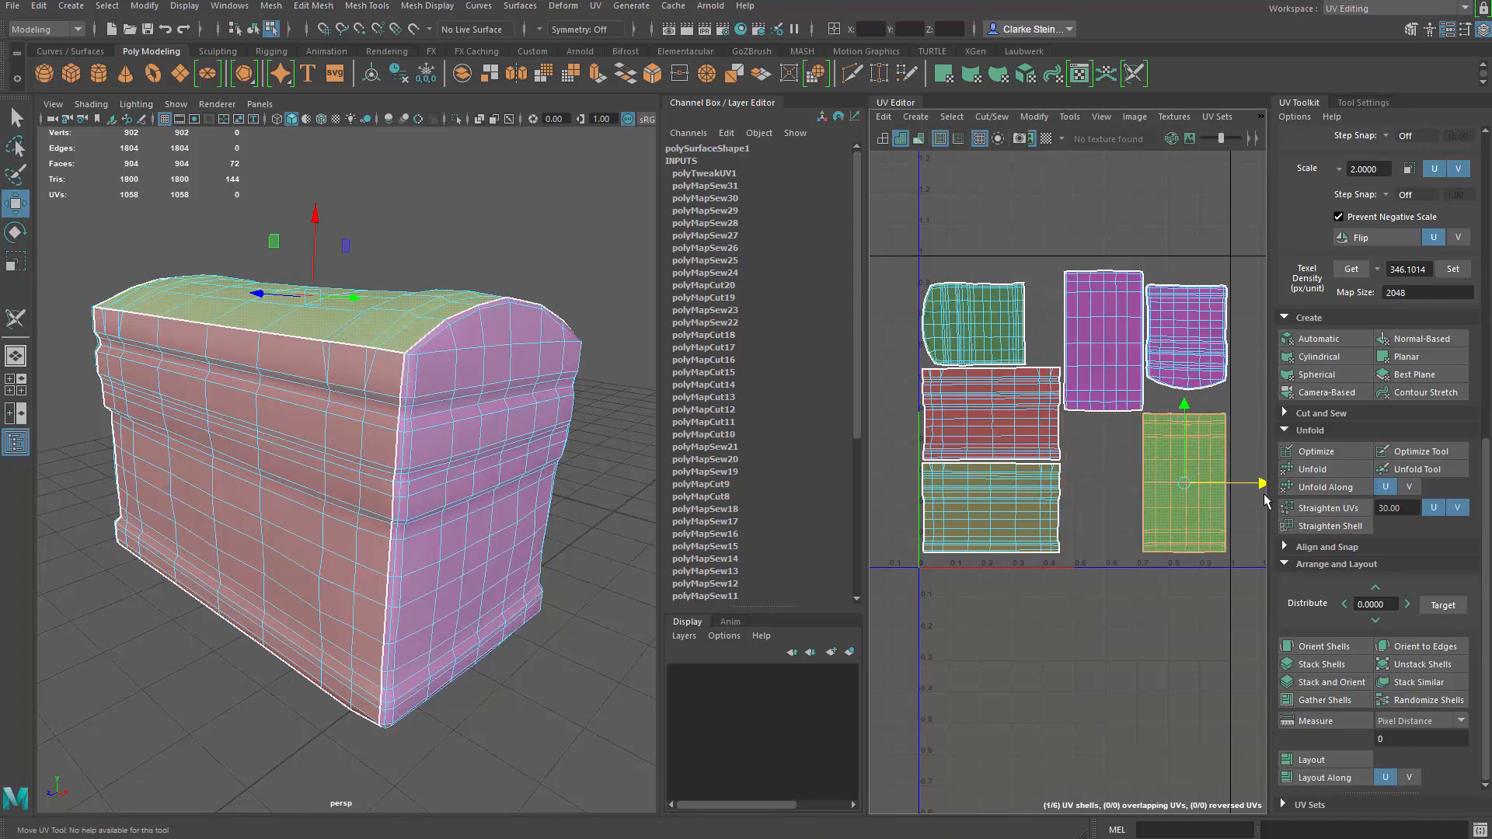
# - Spread the olive, red and dark green shells apart to leave wider gaps between them within the UV square
pyautogui.click(995, 519)
pyautogui.moveTo(1073, 510); pyautogui.dragTo(1132, 513)
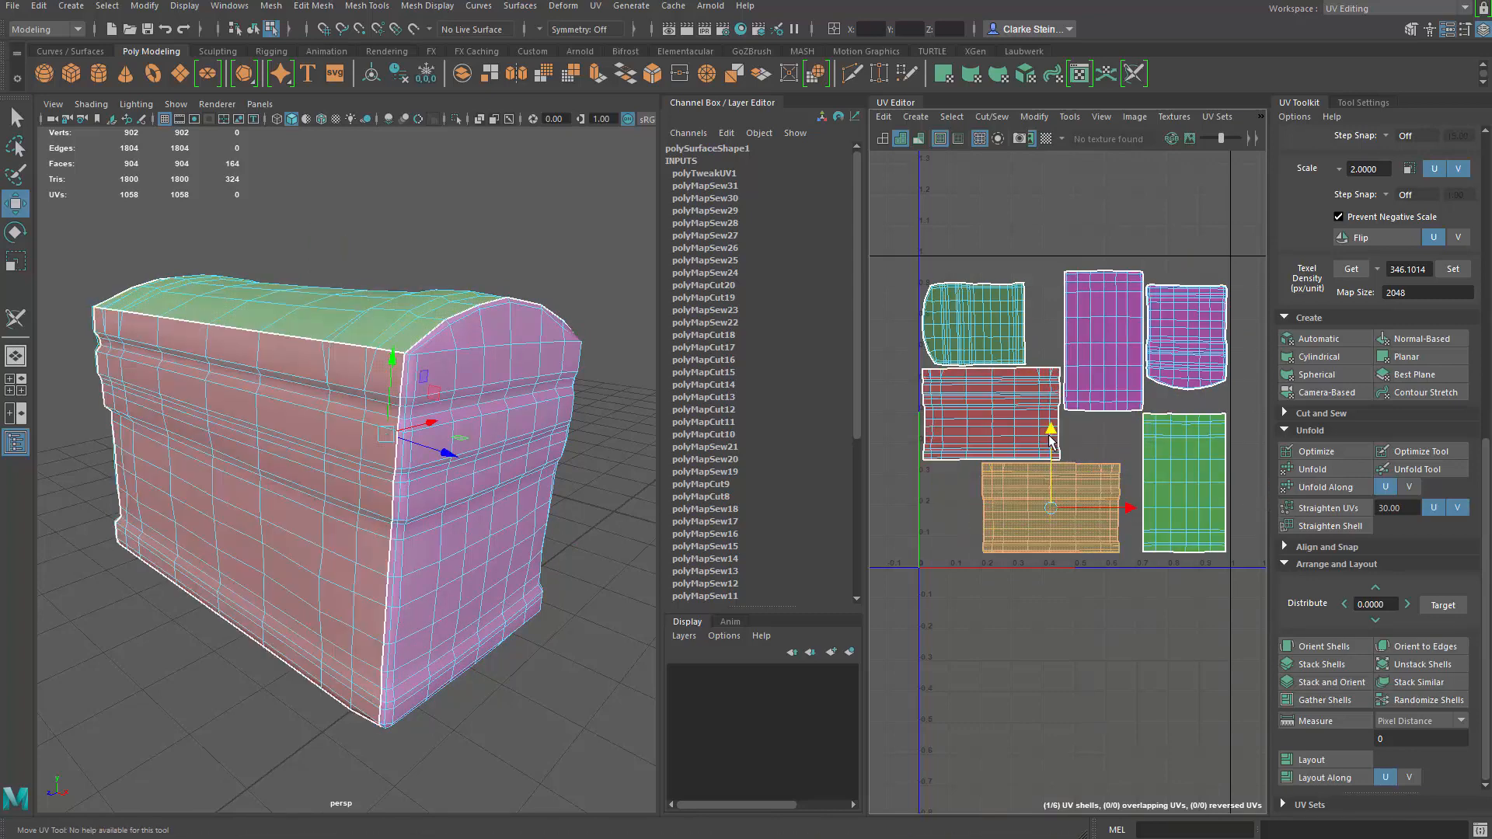
pyautogui.moveTo(1050, 441); pyautogui.dragTo(1051, 448)
pyautogui.moveTo(1127, 513); pyautogui.dragTo(1136, 517)
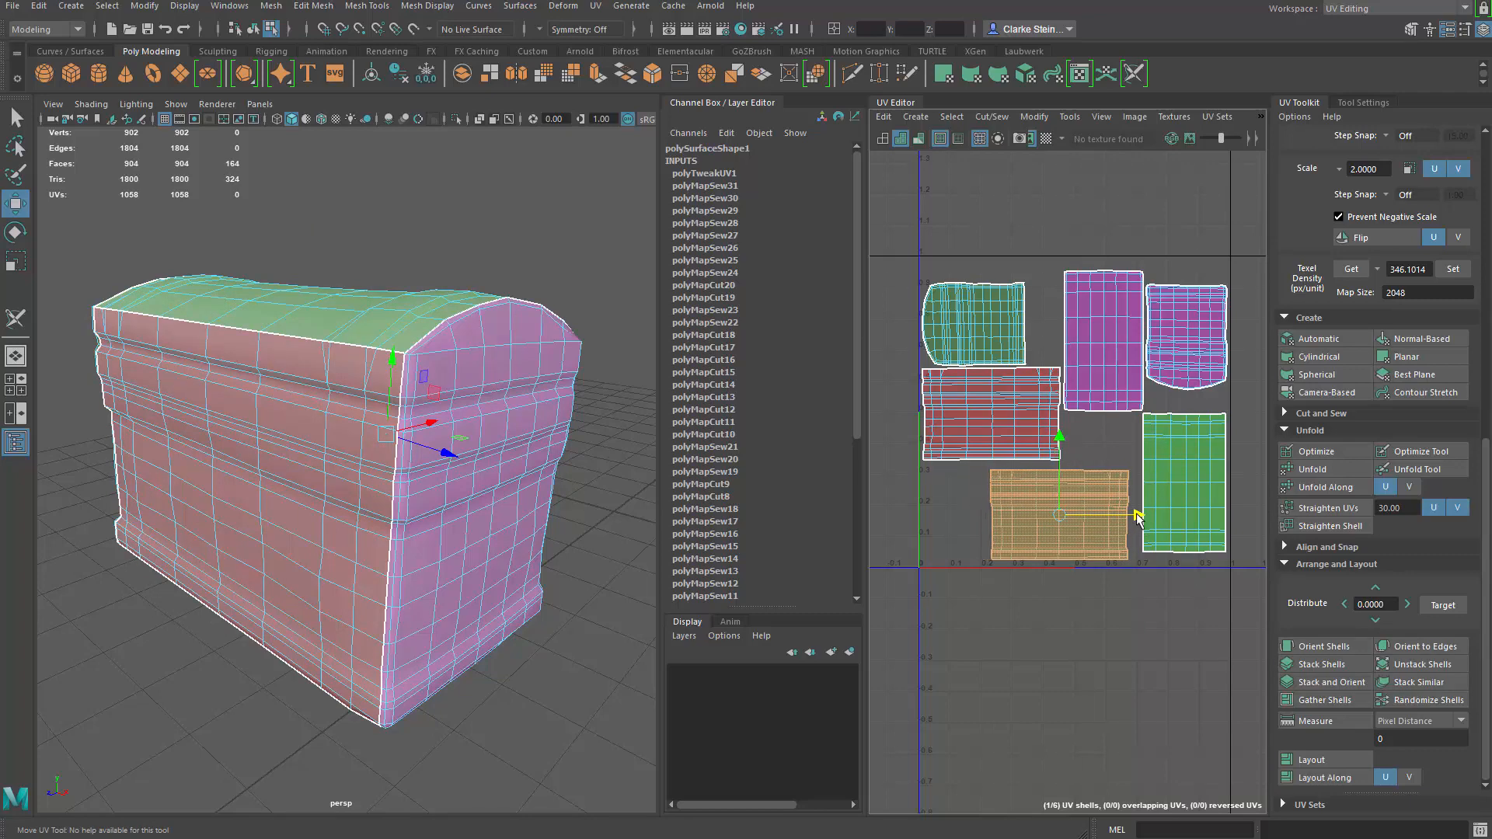
pyautogui.click(1006, 422)
pyautogui.moveTo(995, 335); pyautogui.dragTo(987, 319)
pyautogui.click(982, 322)
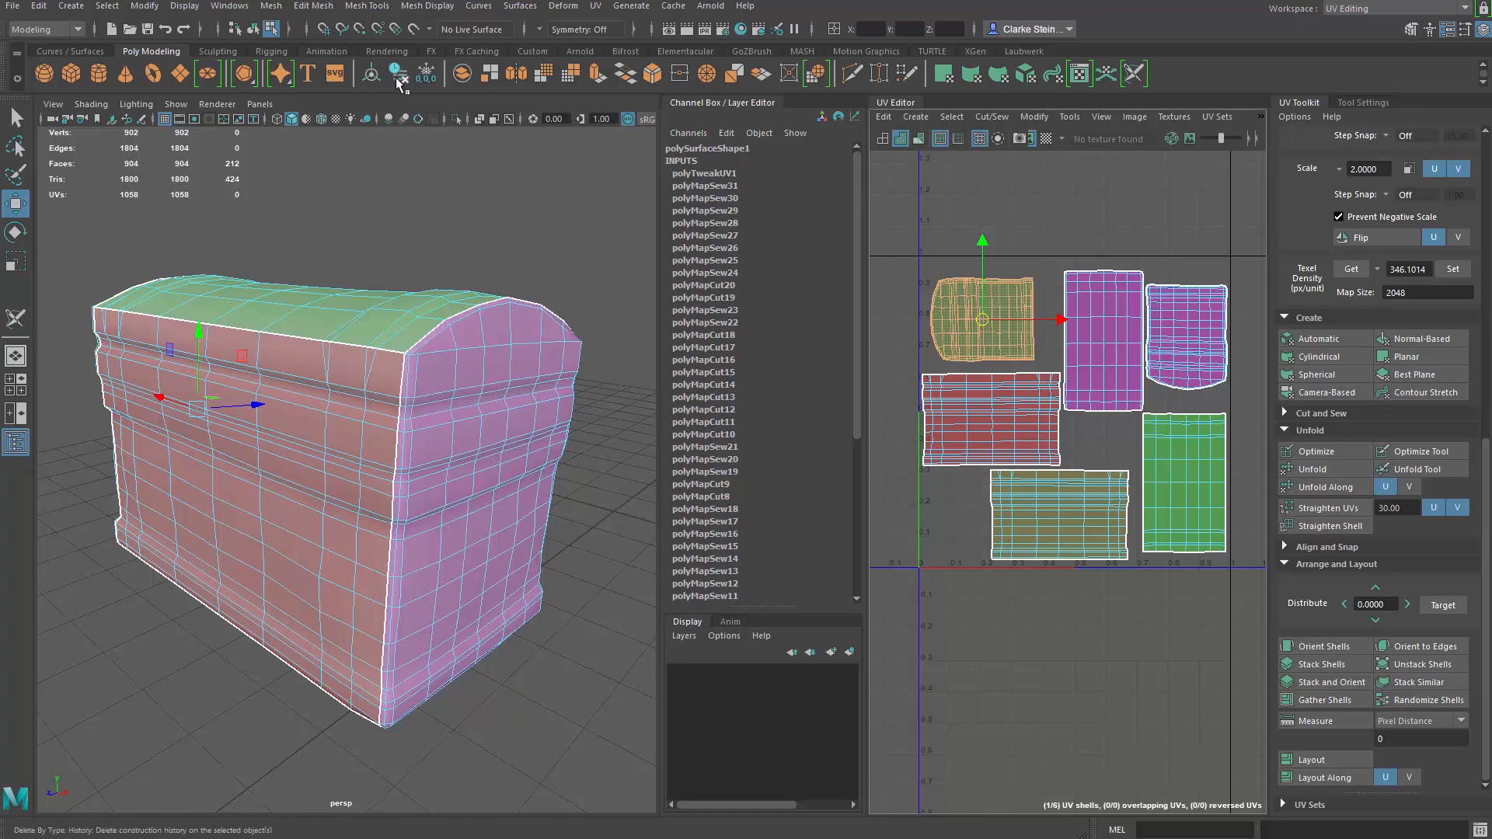
# - Return the chest to object mode and delete its construction history
pyautogui.moveTo(385, 385); pyautogui.dragTo(459, 349, button='right')
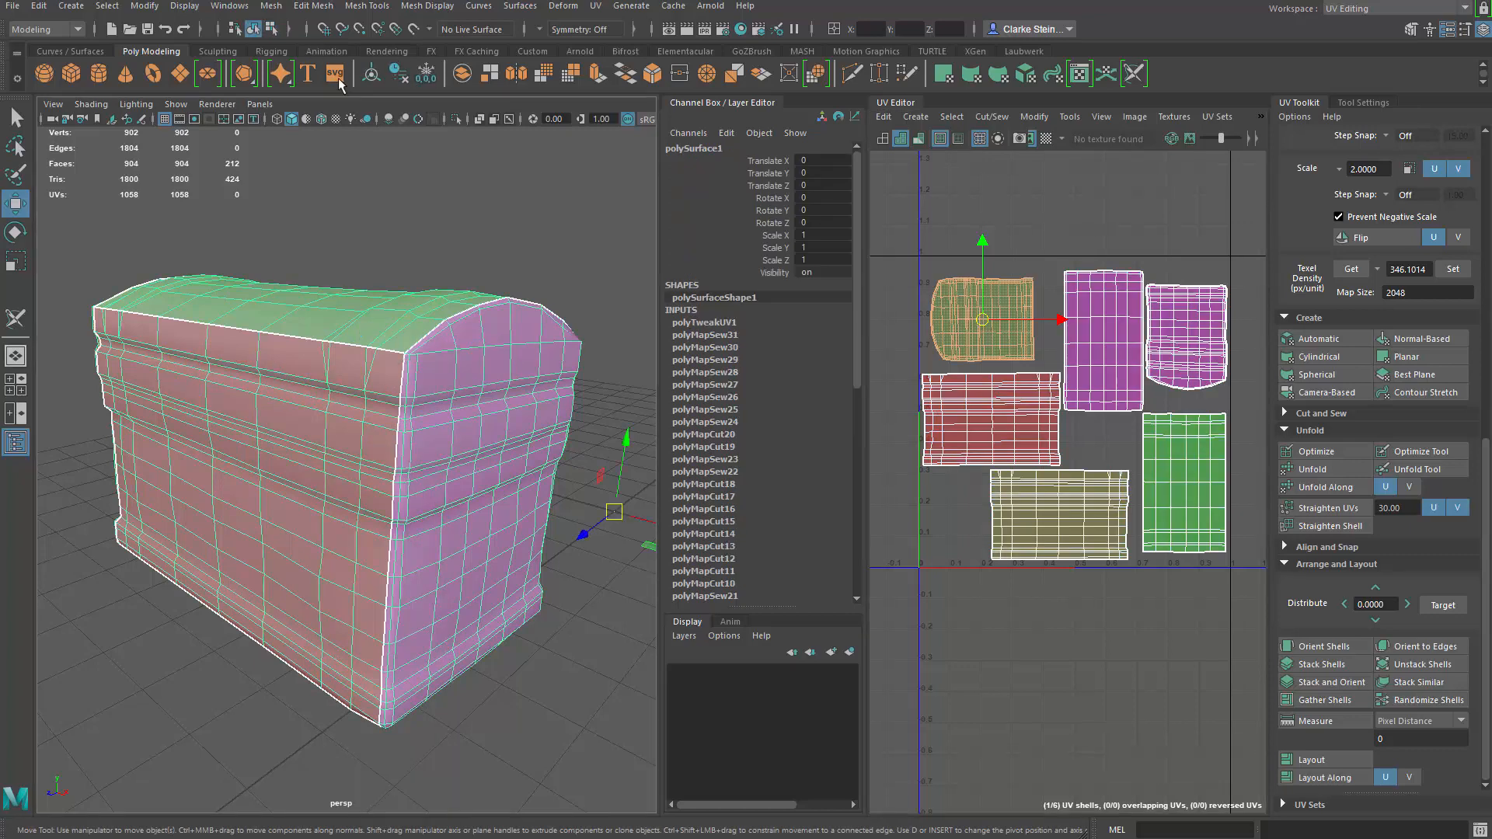
pyautogui.click(400, 75)
pyautogui.keyDown('alt'); pyautogui.moveTo(460, 408); pyautogui.dragTo(548, 324); pyautogui.keyUp('alt')
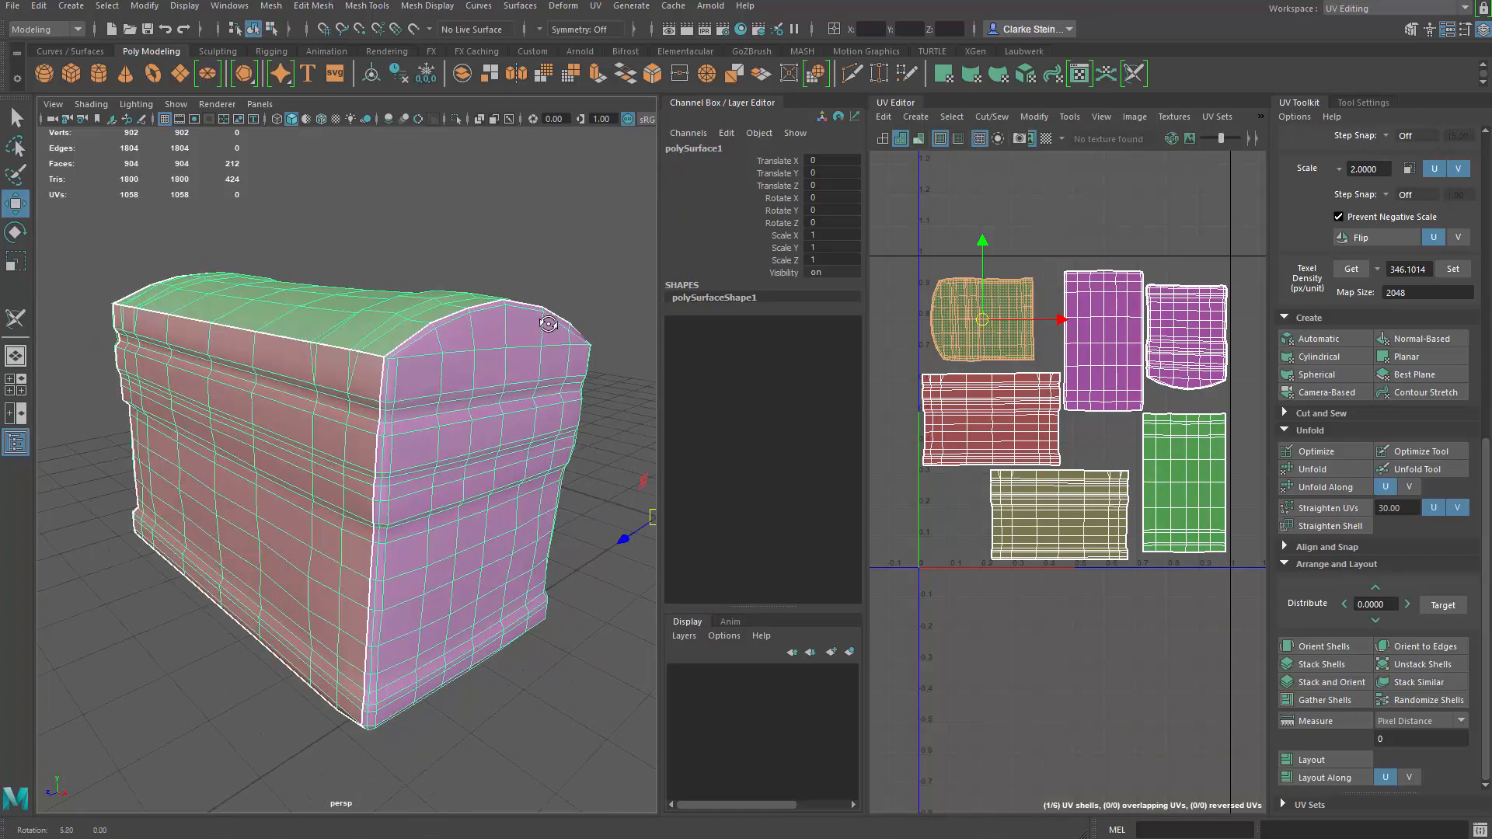
# - Save the scene under the new name Maya retopo v2.ma in the Demo folder
pyautogui.click(12, 5)
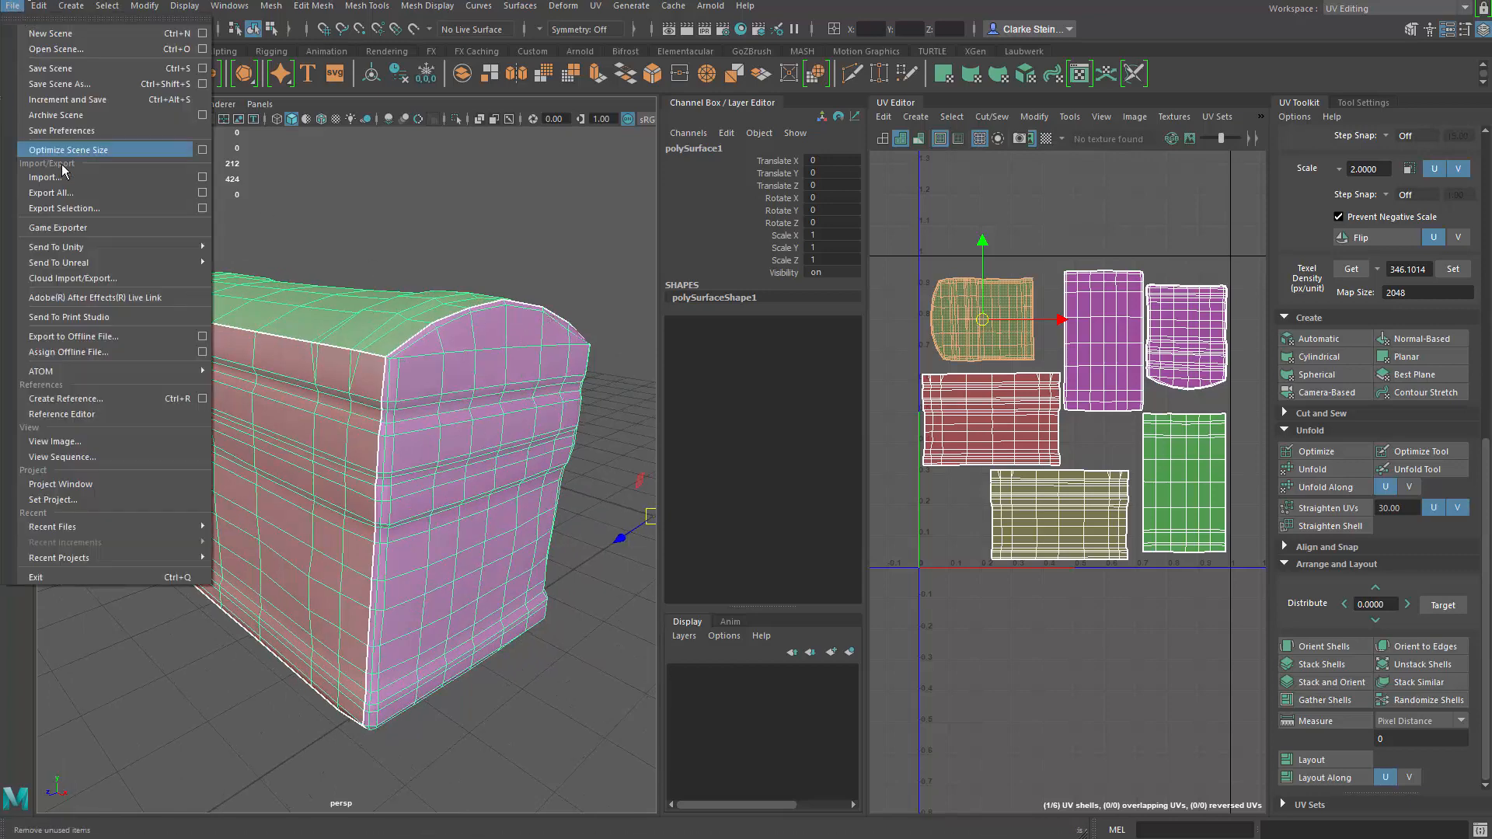
pyautogui.click(62, 84)
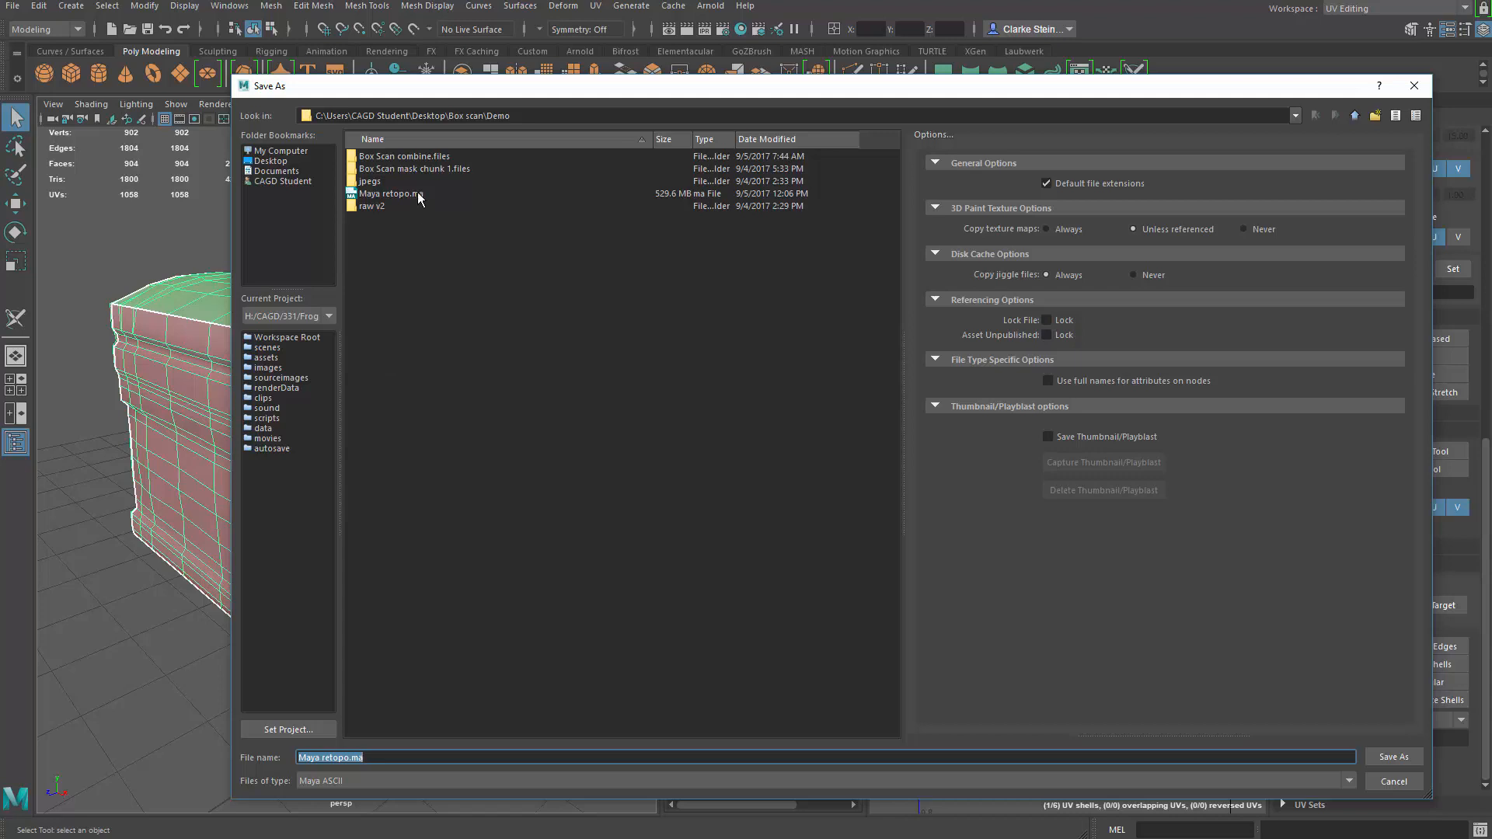
pyautogui.click(418, 195)
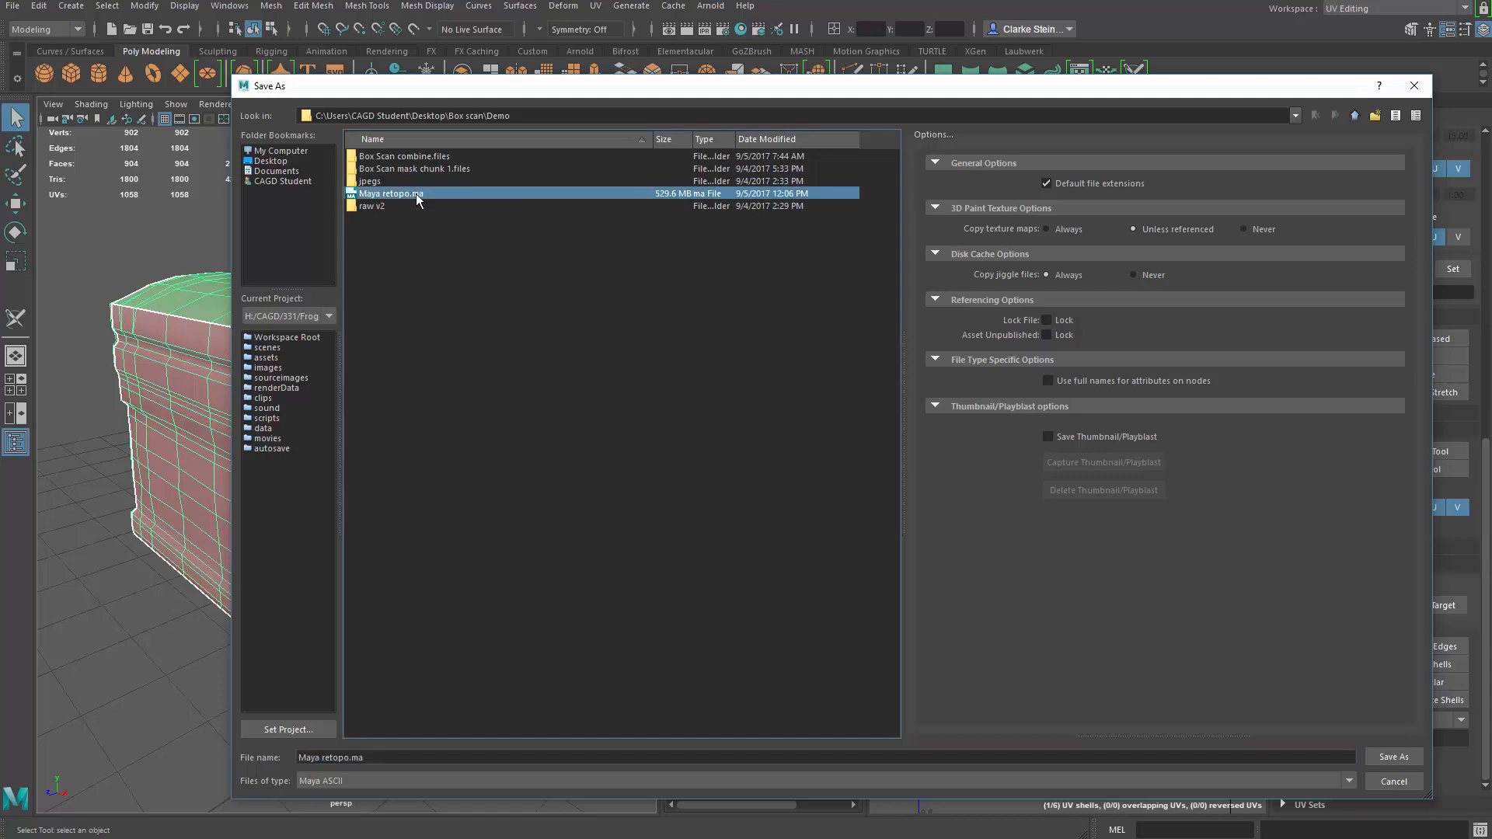
pyautogui.click(347, 758)
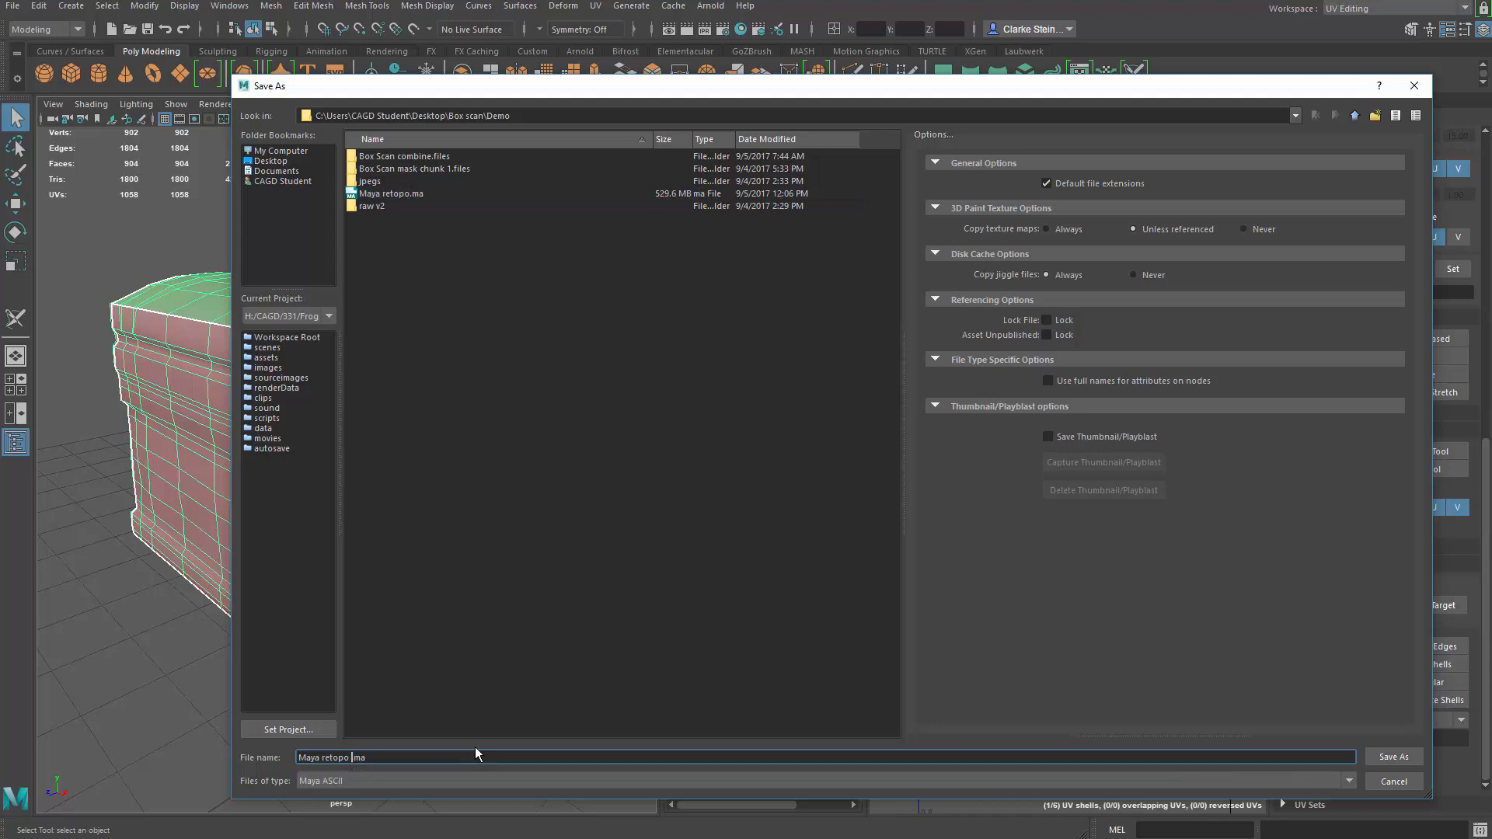
pyautogui.write('v2')
pyautogui.click(1396, 756)
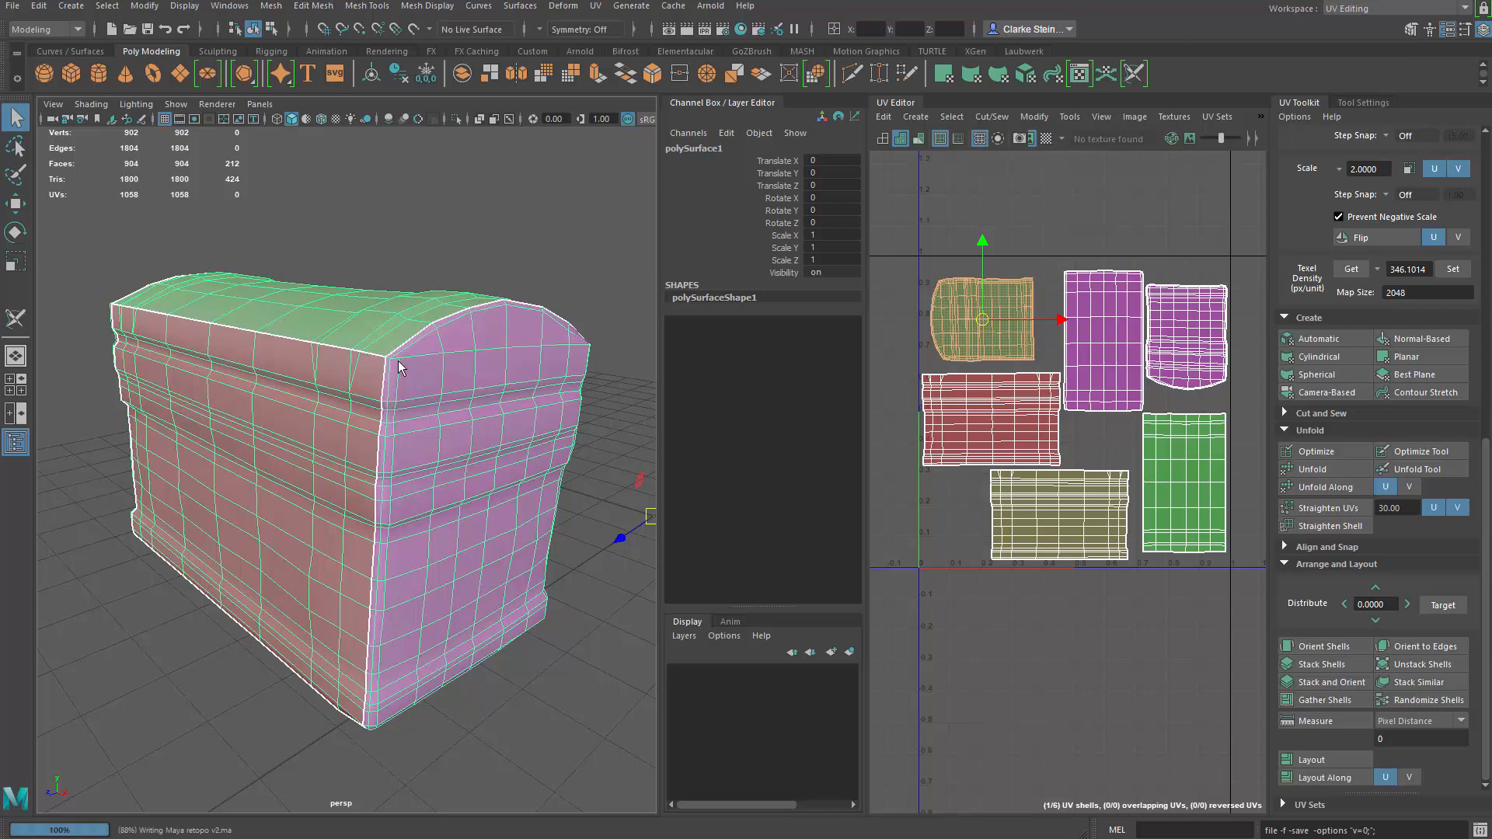
pyautogui.press('w')
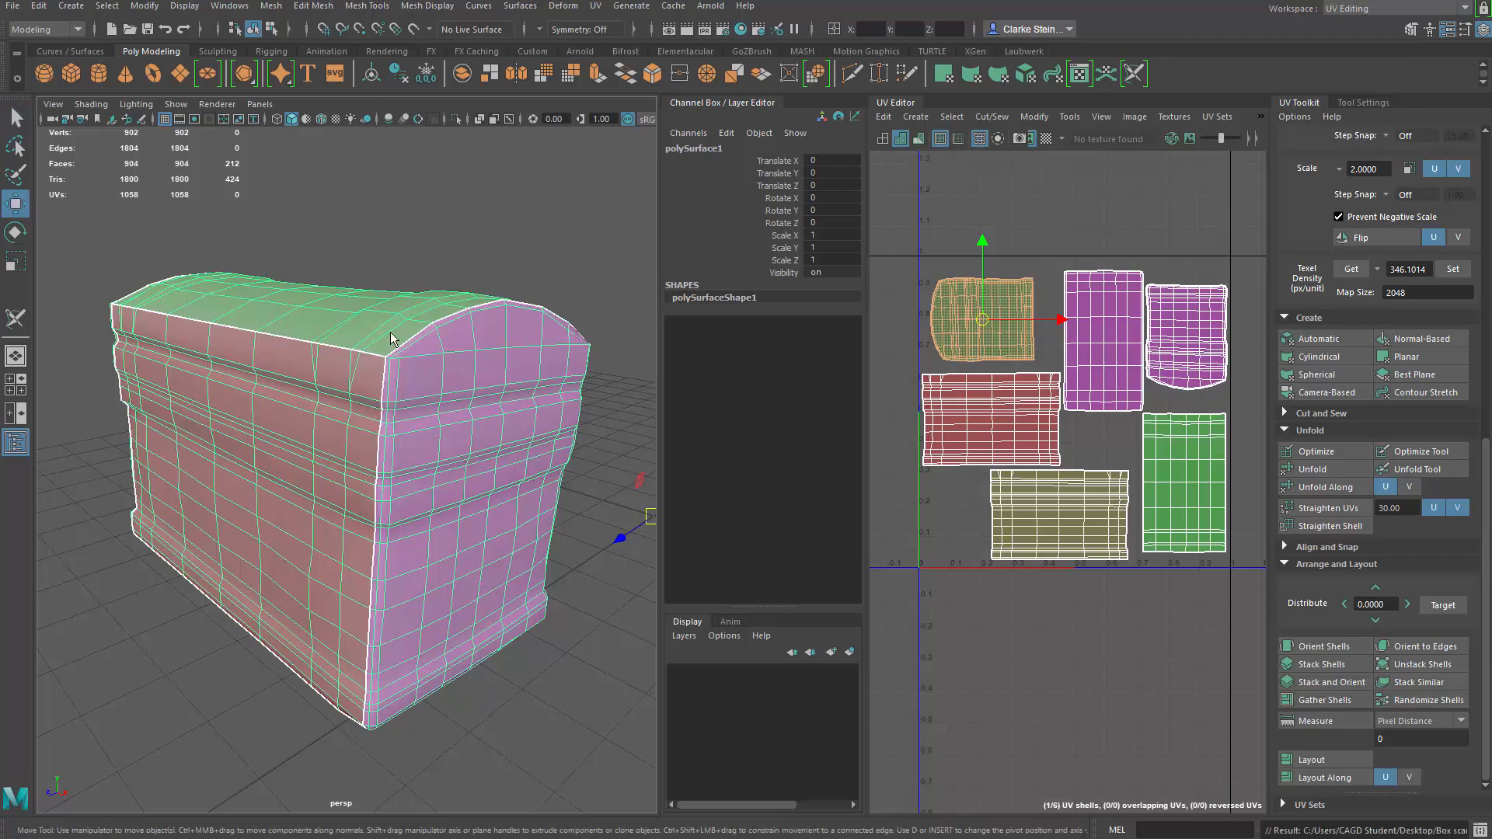
# - Export the selected chest as an OBJ named scan box retopo.obj to the Demo folder, with normals on and the other file-type options off
pyautogui.click(12, 5)
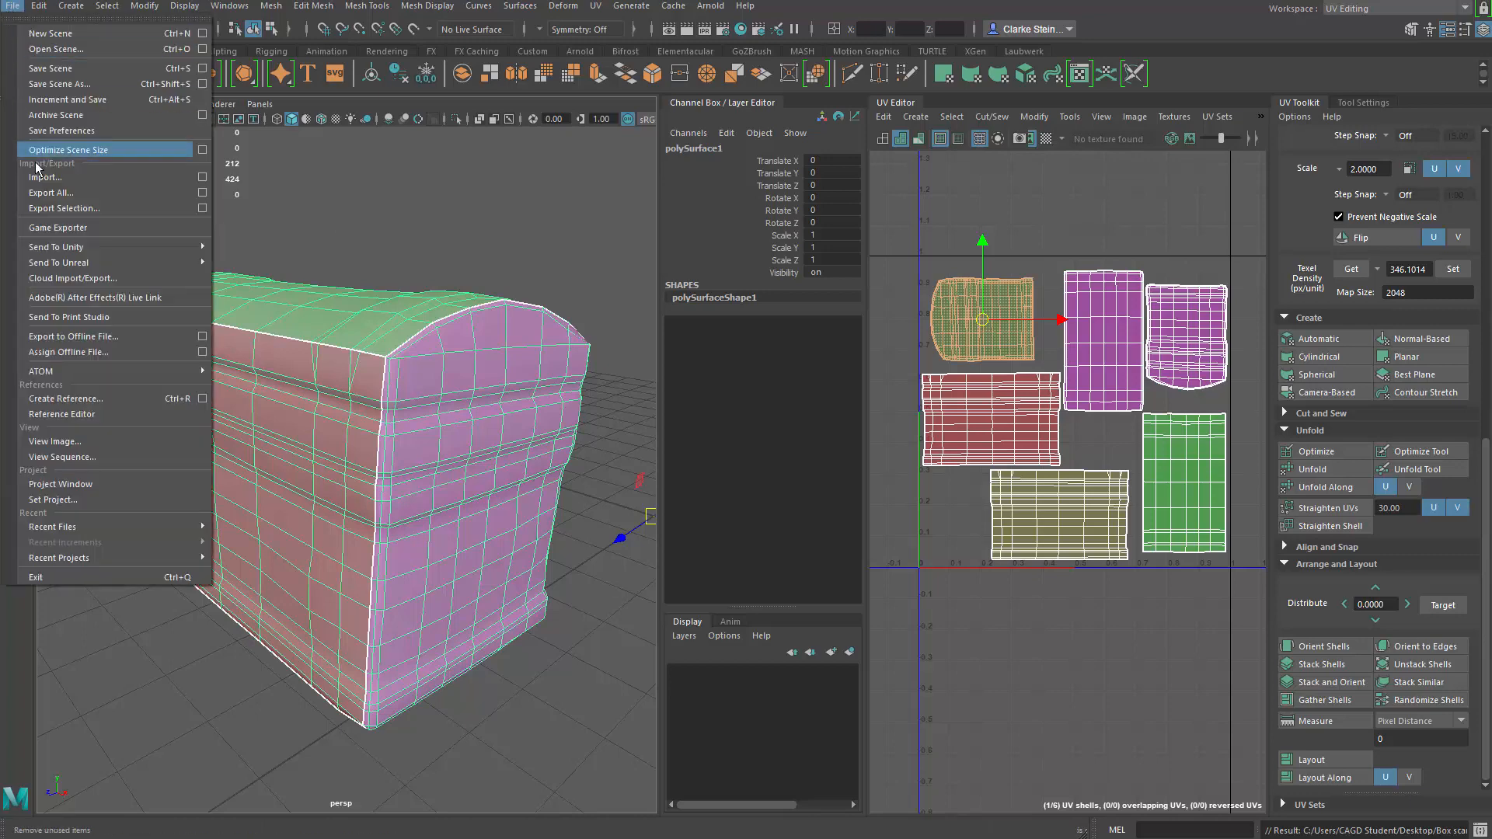
pyautogui.click(203, 210)
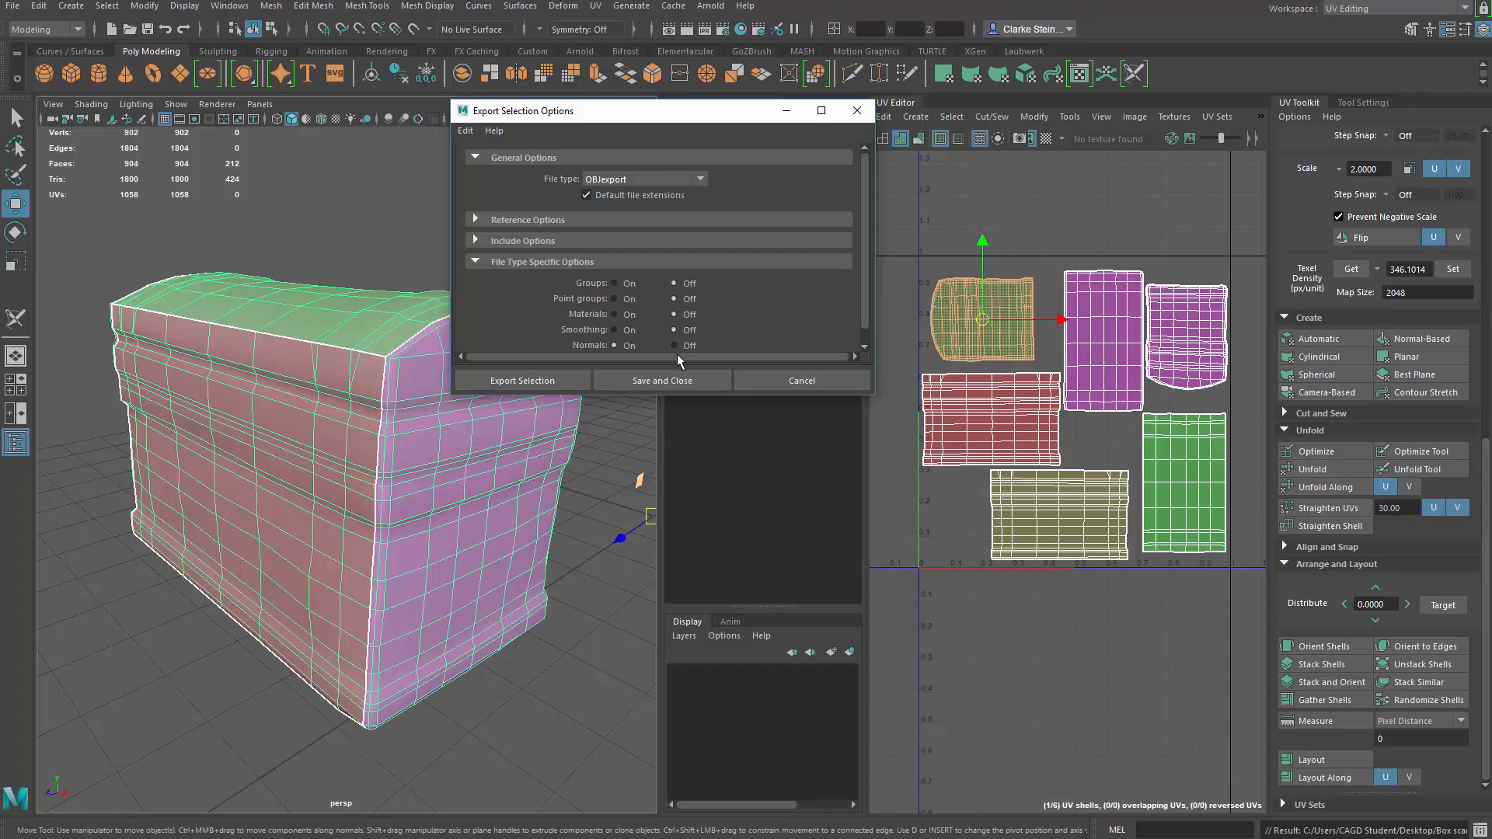
pyautogui.moveTo(664, 394); pyautogui.dragTo(665, 426)
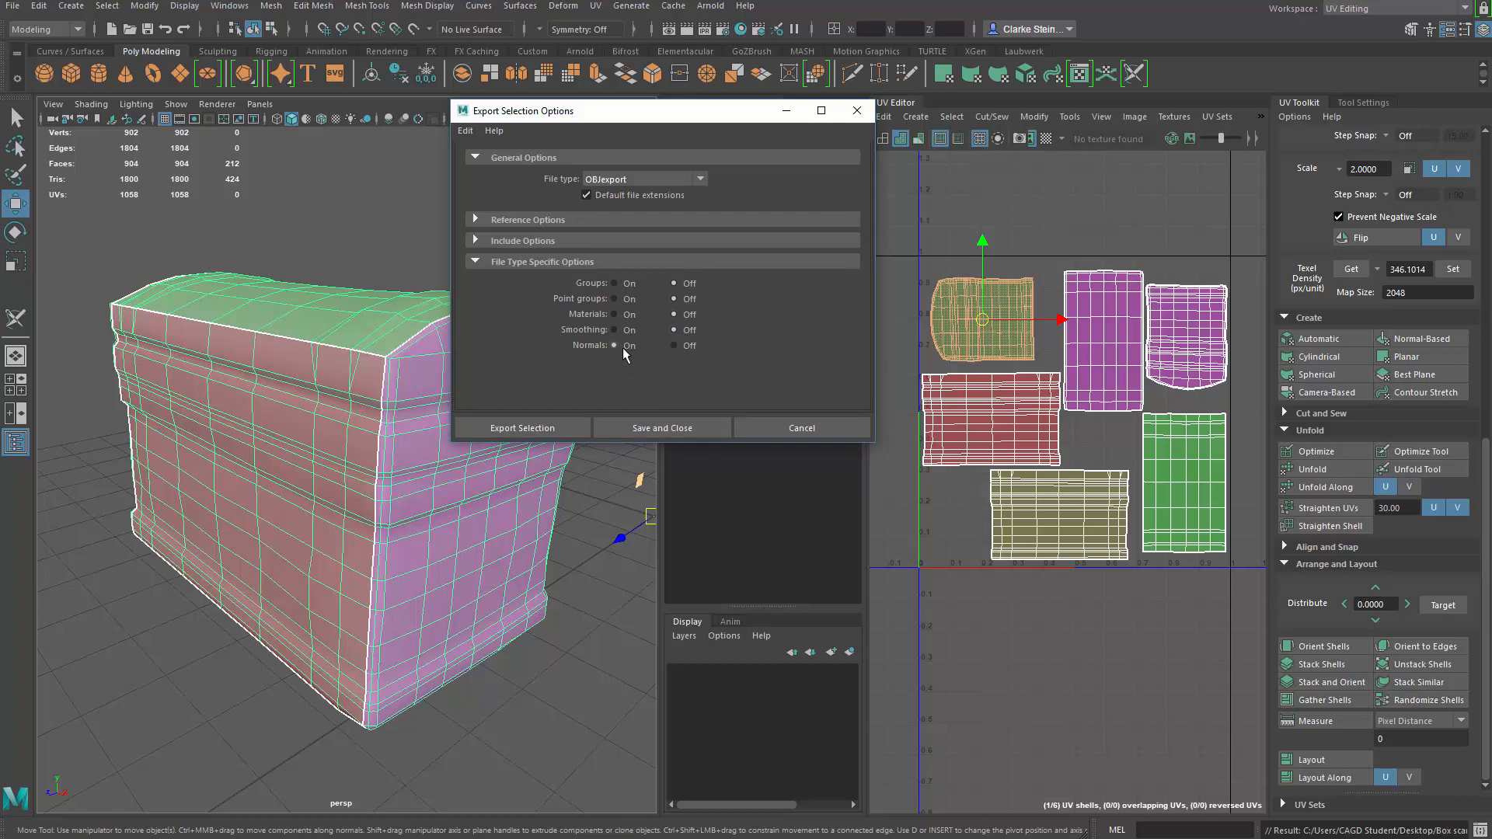
pyautogui.click(522, 428)
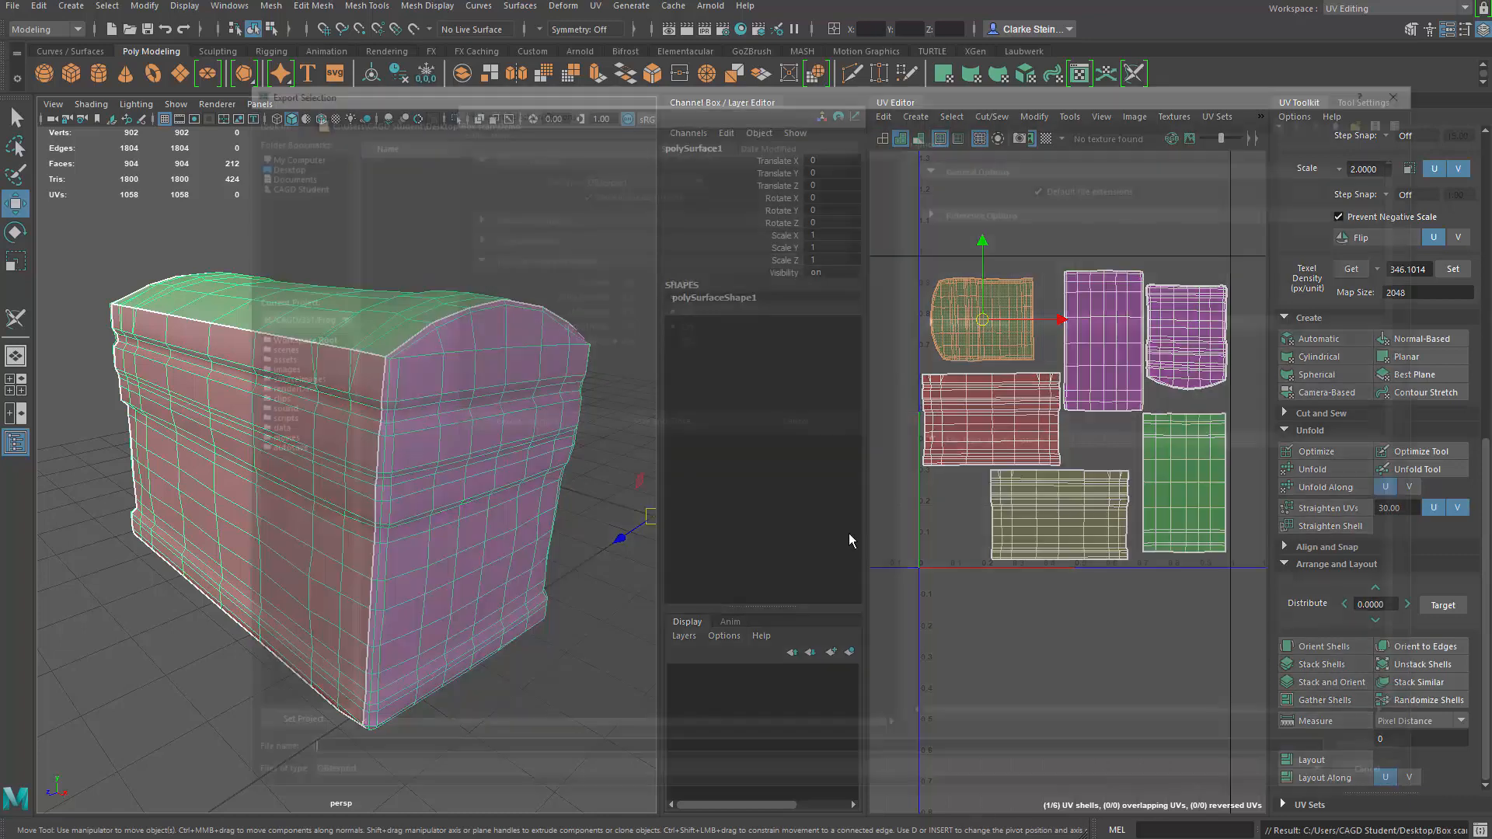
pyautogui.click(394, 207)
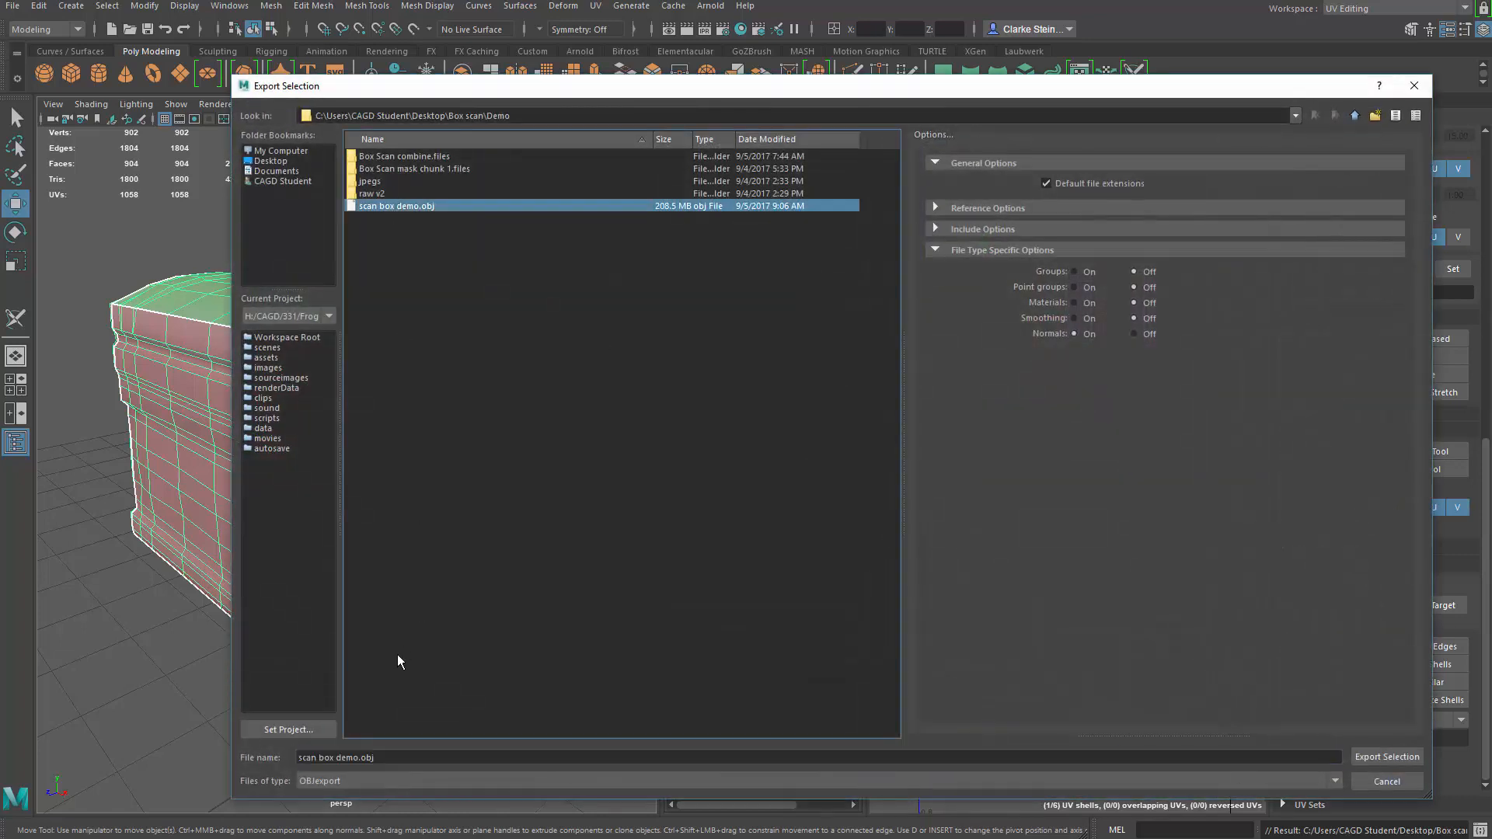
pyautogui.click(351, 758)
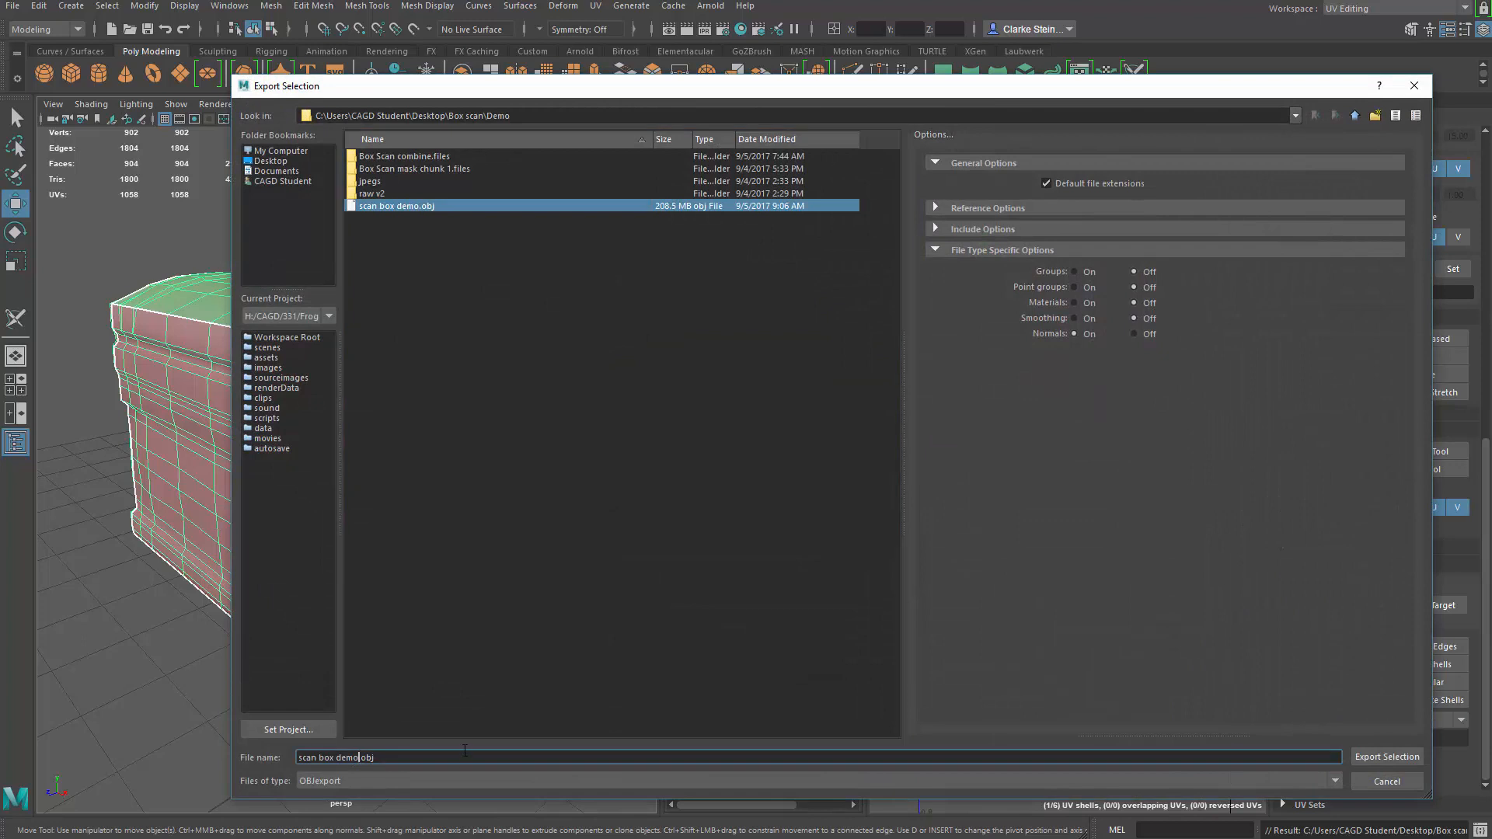
pyautogui.press('BackSpace')
pyautogui.press('BackSpace')
pyautogui.press('BackSpace')
pyautogui.press('BackSpace')
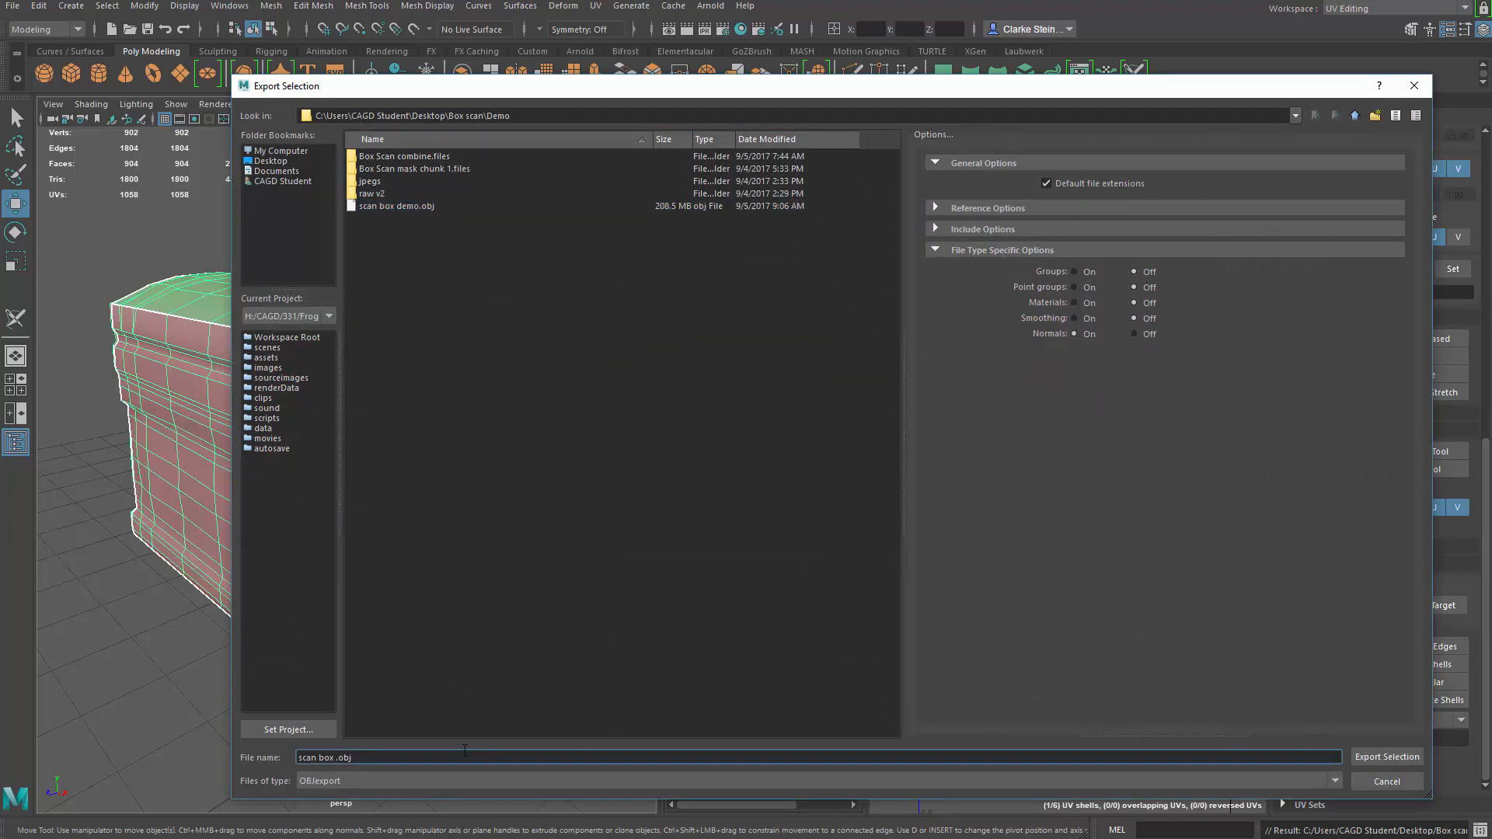
pyautogui.write('retopo')
pyautogui.click(1380, 758)
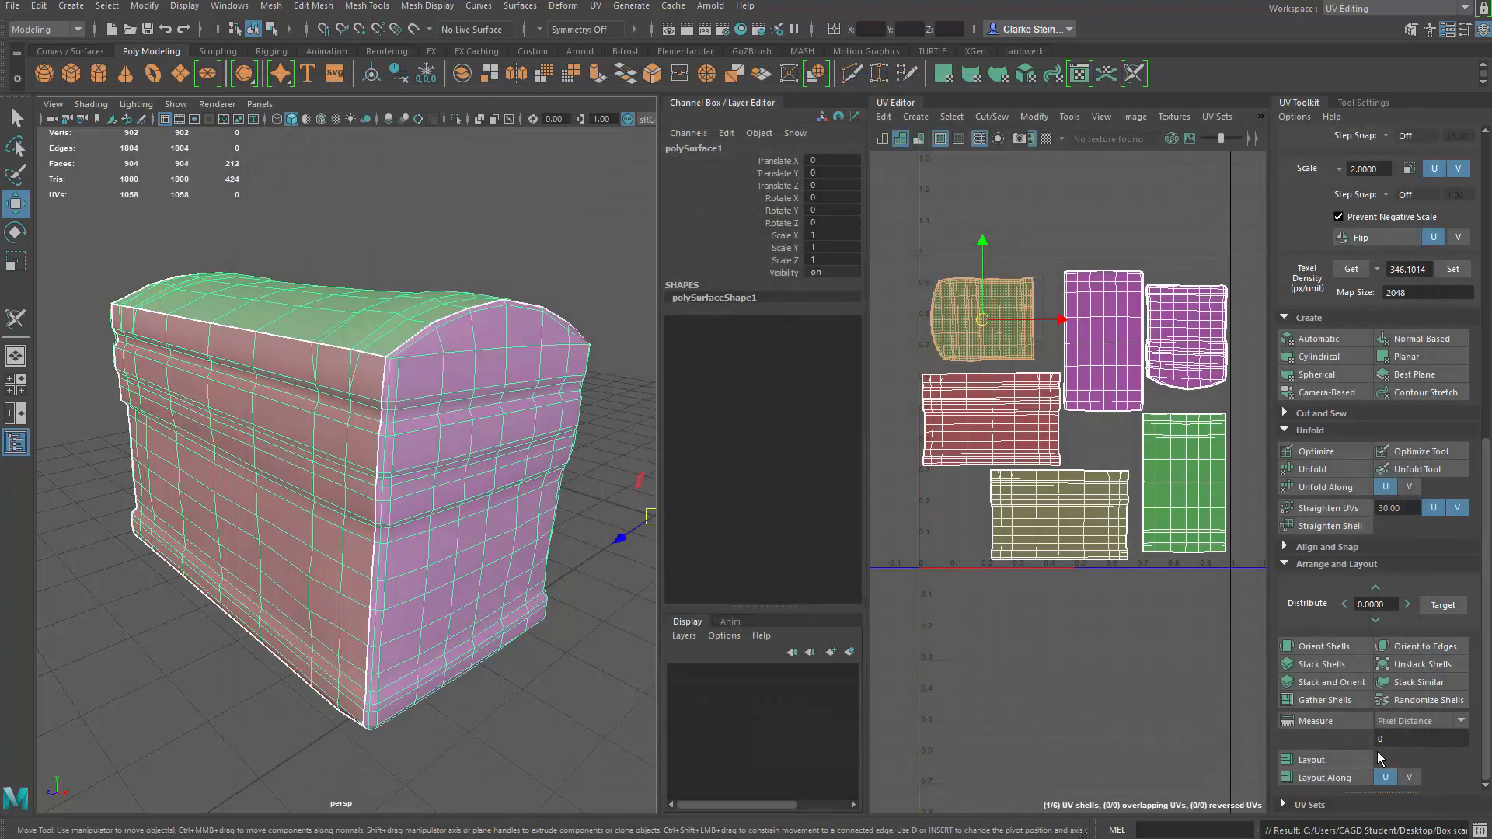